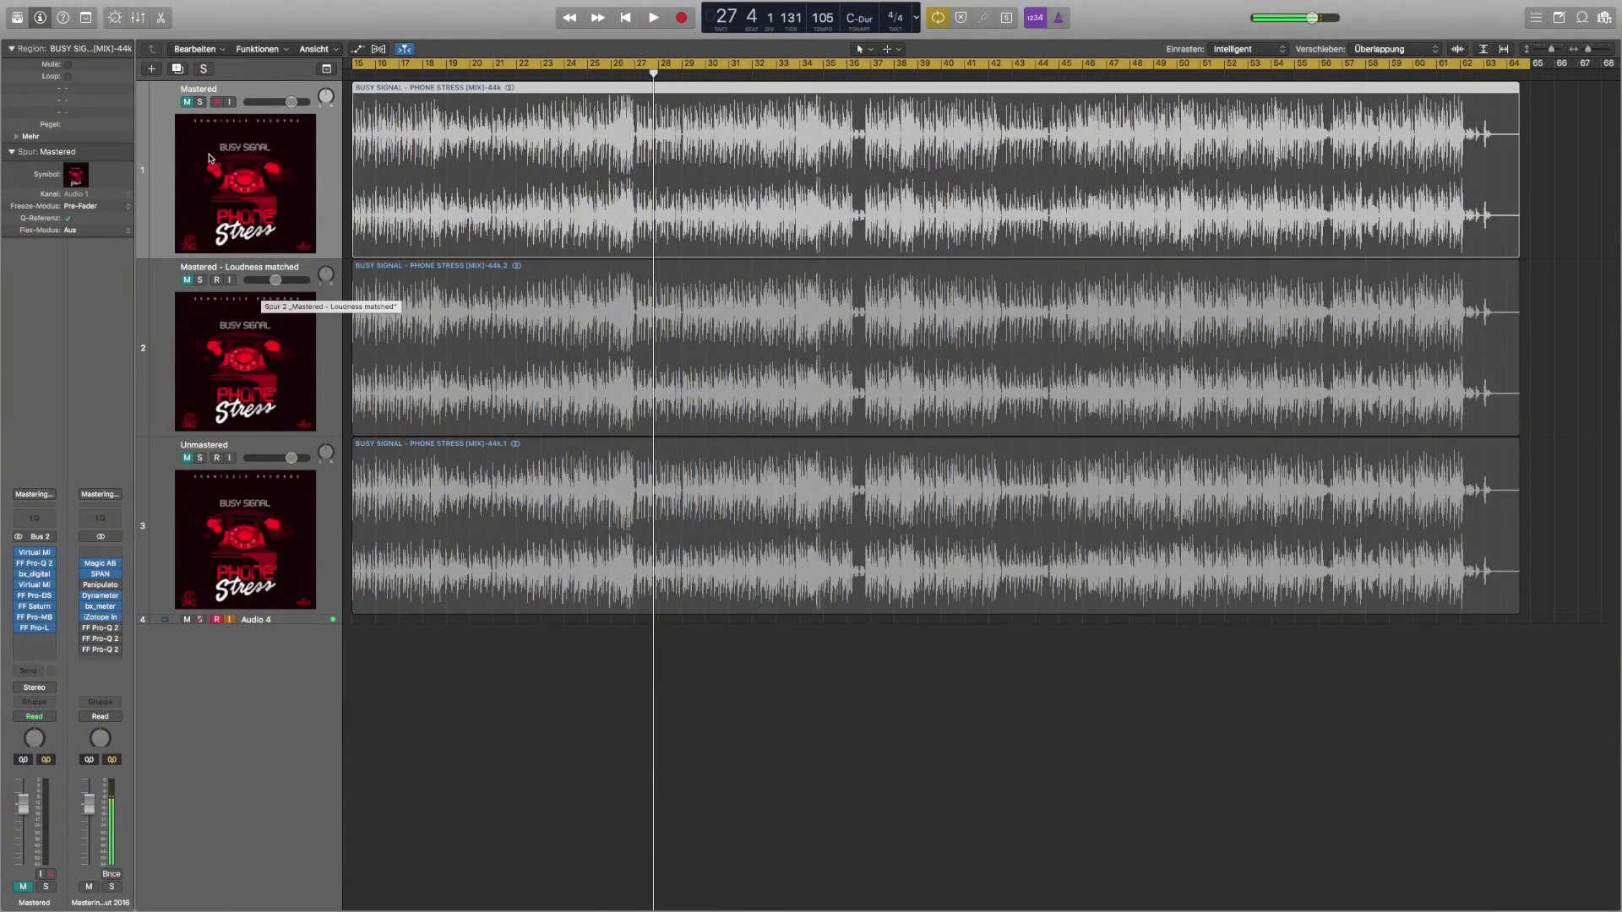
- Select the Unmastered track and solo it
left_click(235, 270)
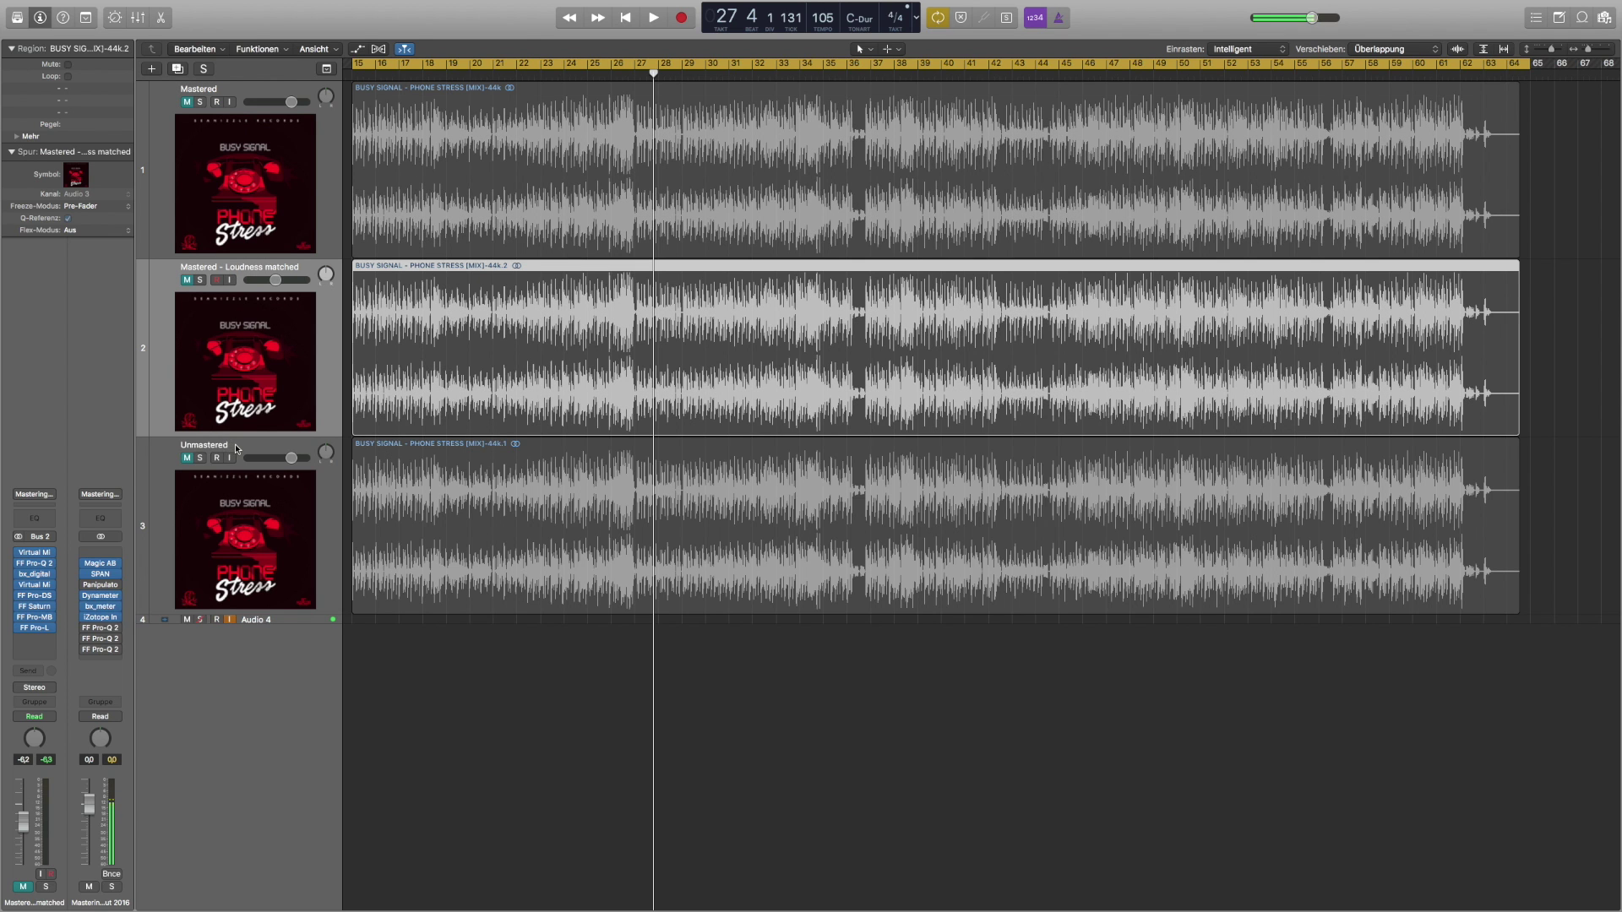
left_click(235, 443)
left_click(259, 270)
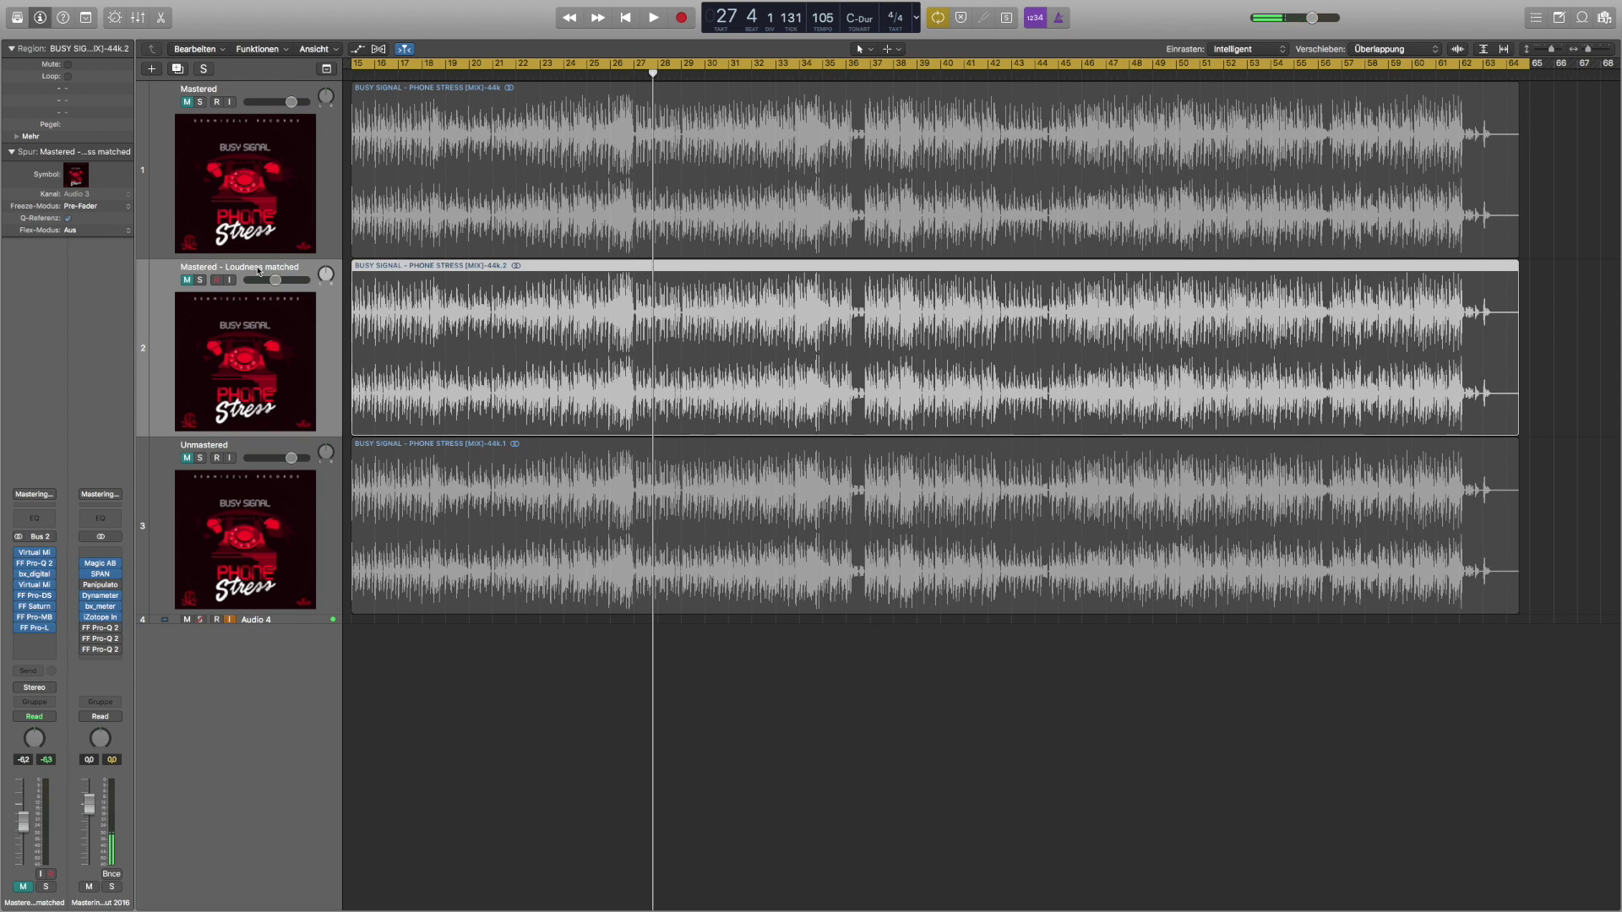
left_click(247, 446)
key("s")
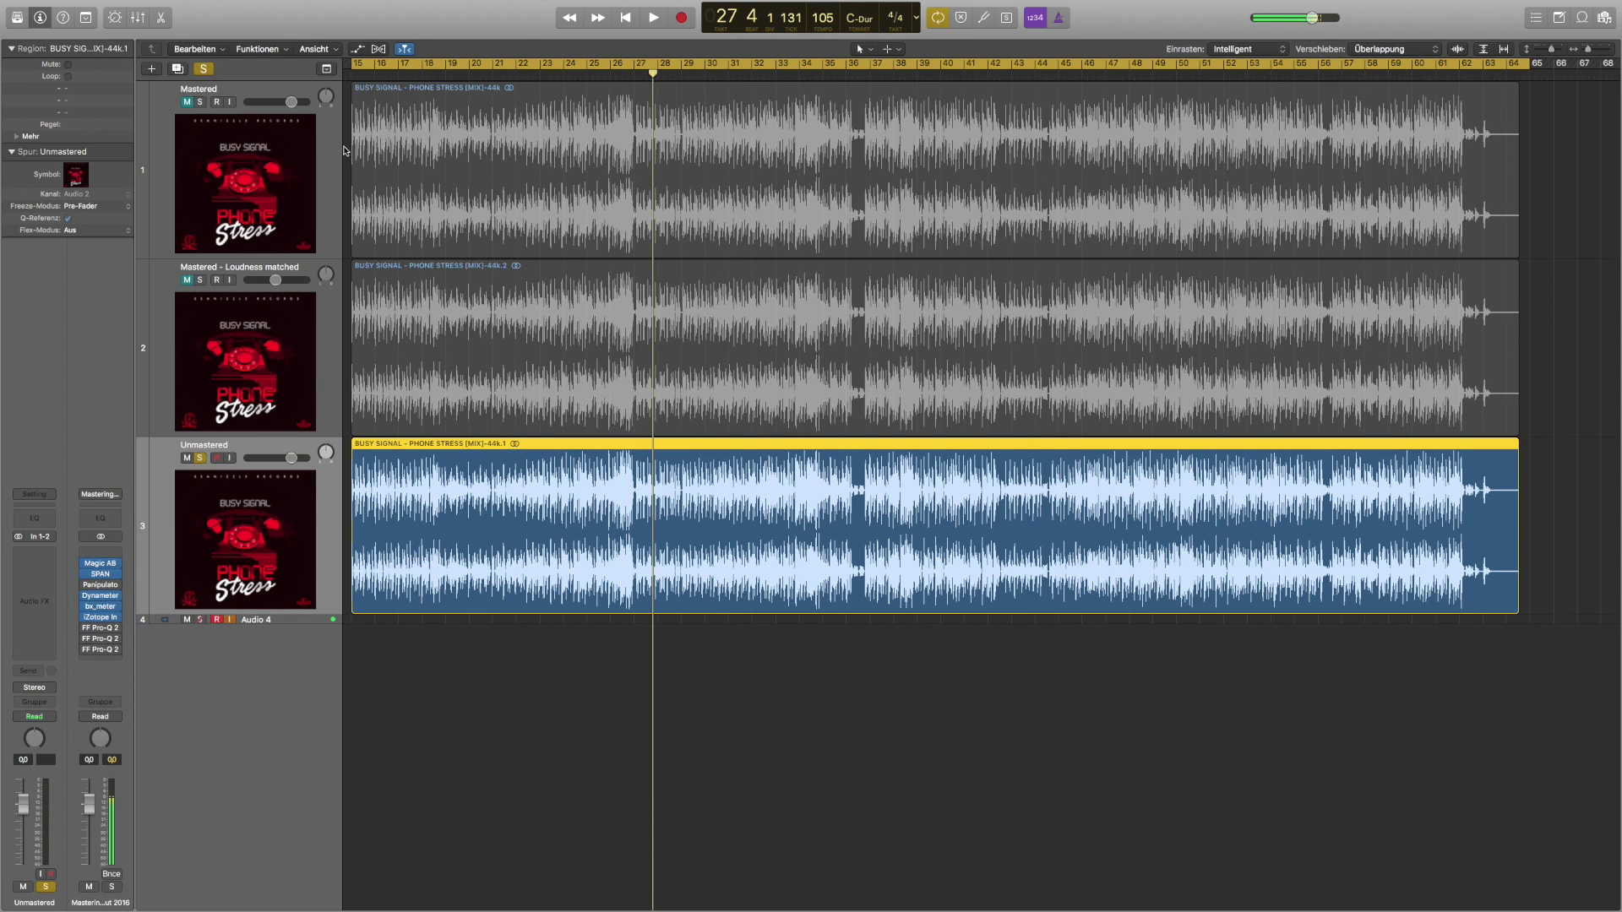
- Play from about bar 19 and compare the Unmastered and Mastered - Loudness matched tracks by switching the solo between them
left_click(442, 75)
key("space")
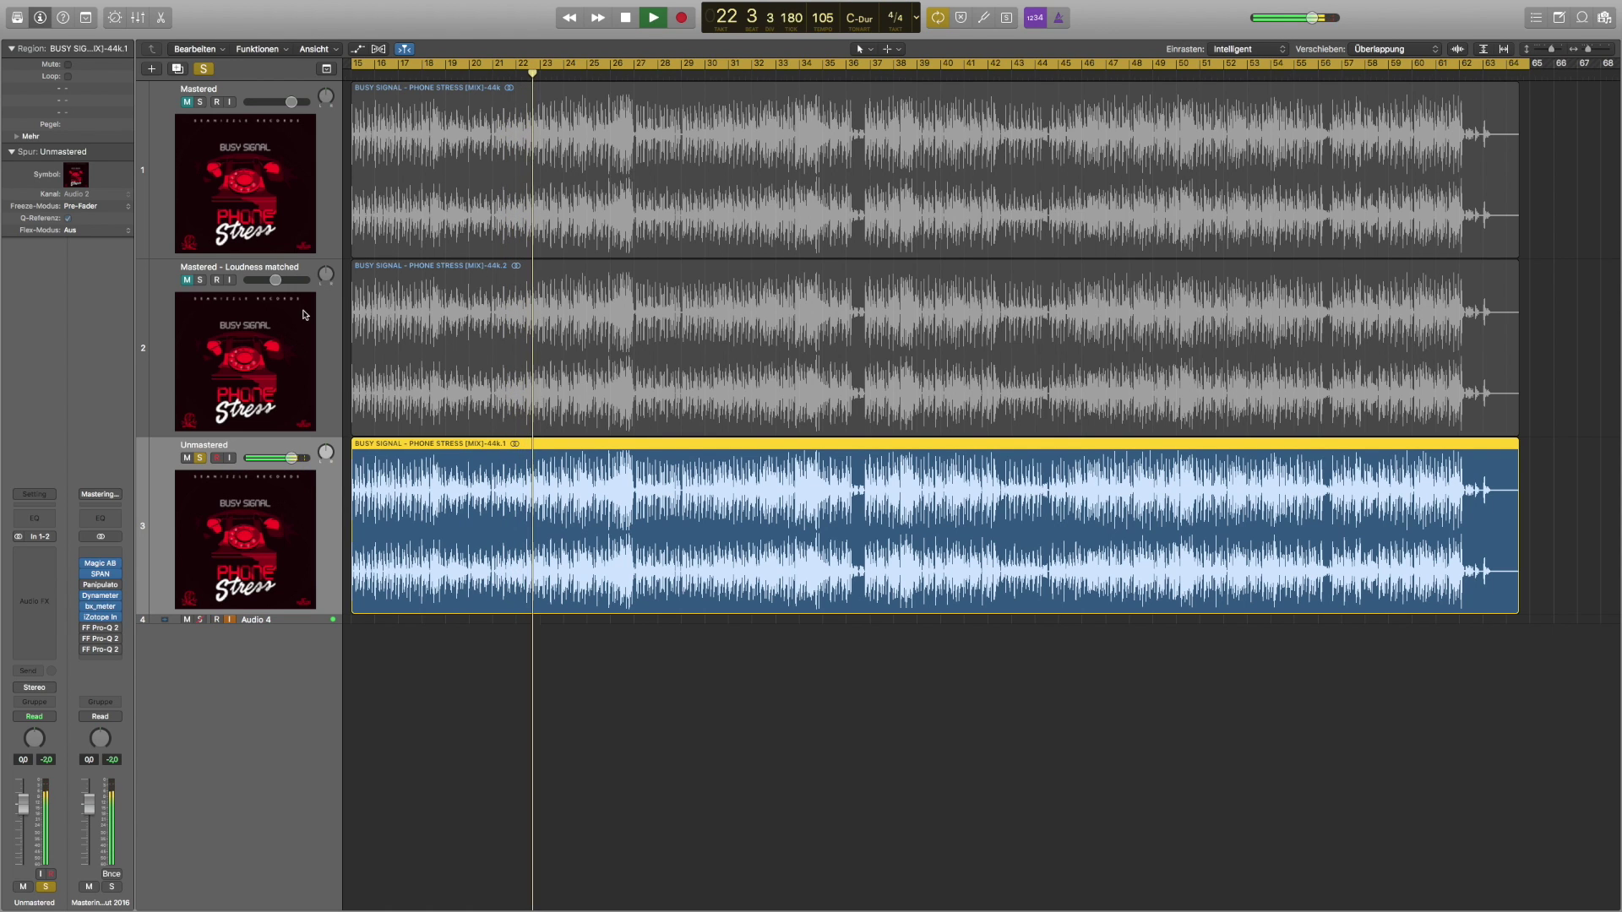
left_click(201, 281)
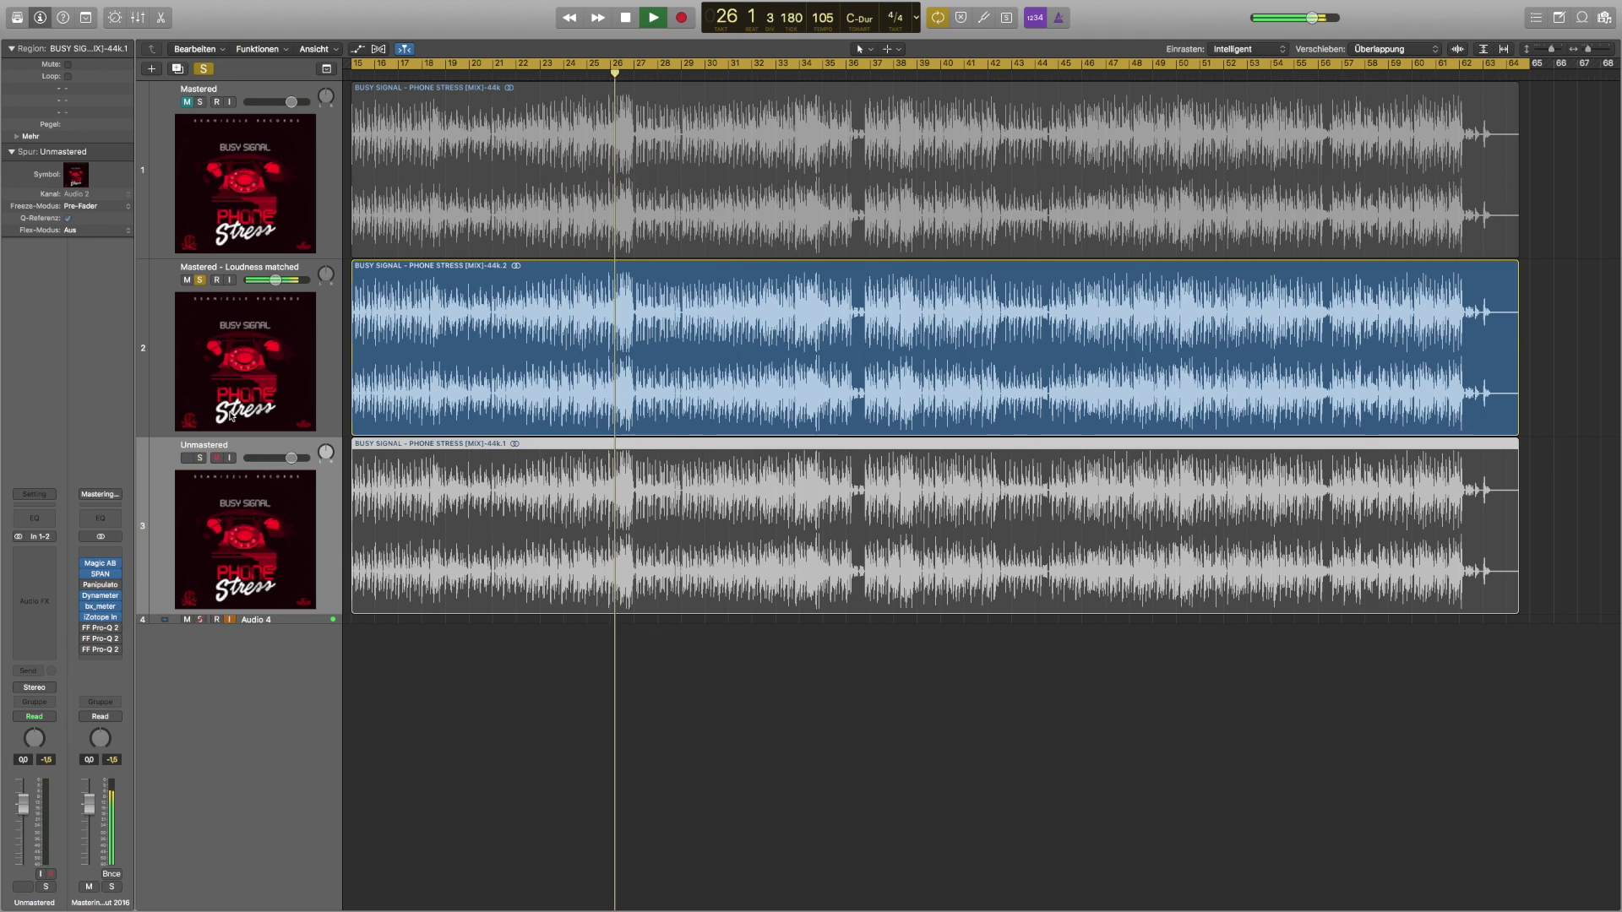
left_click(201, 458)
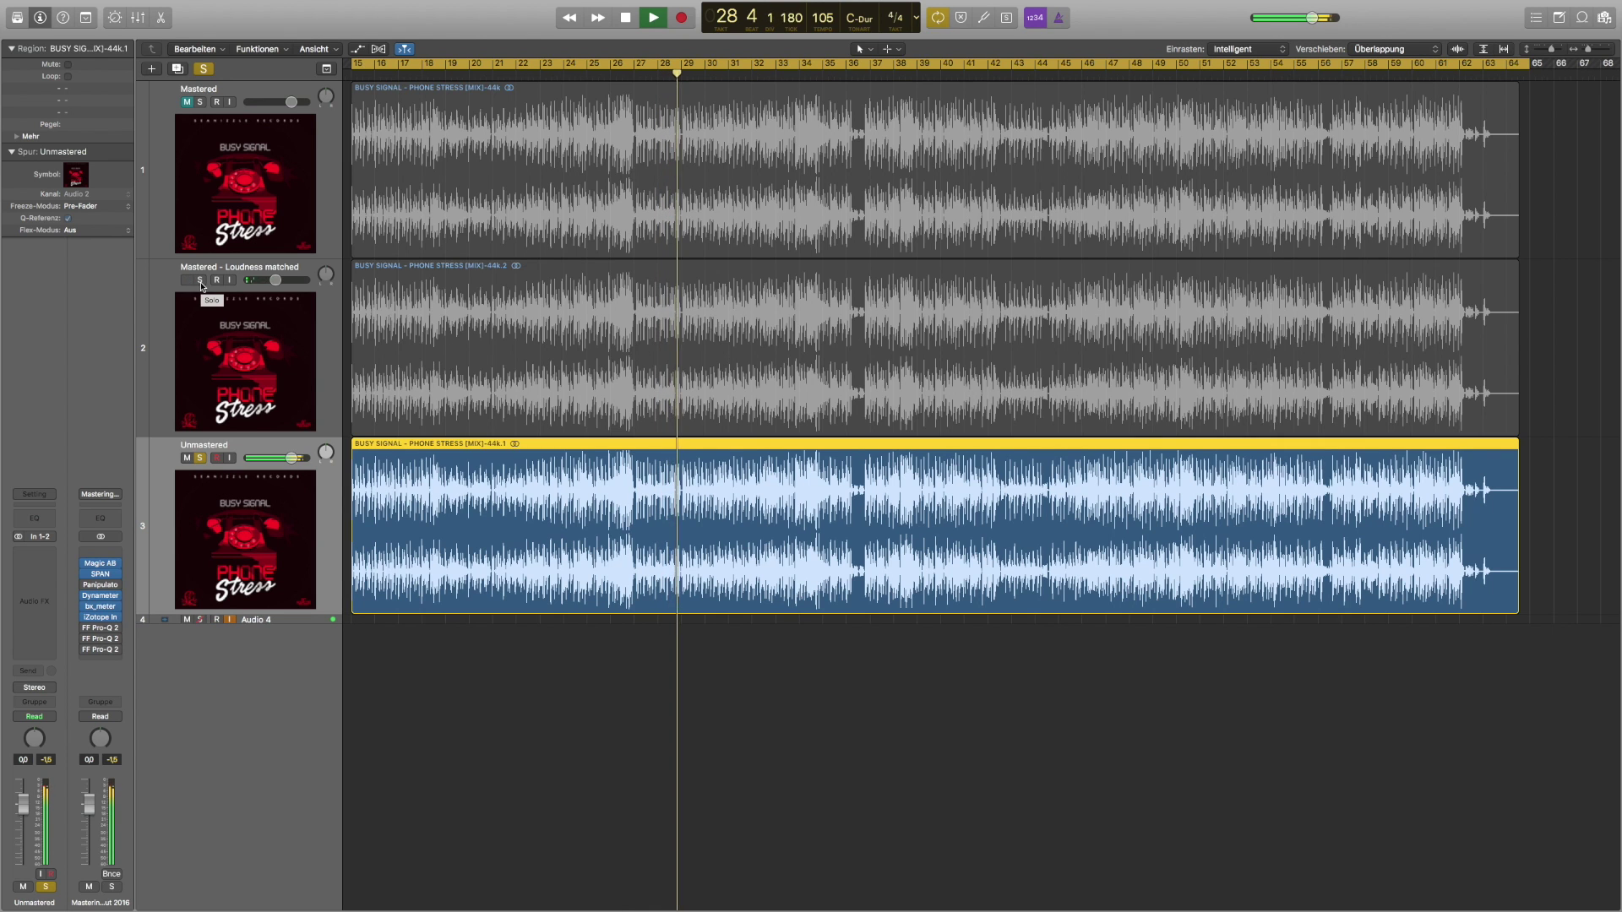
left_click(200, 280)
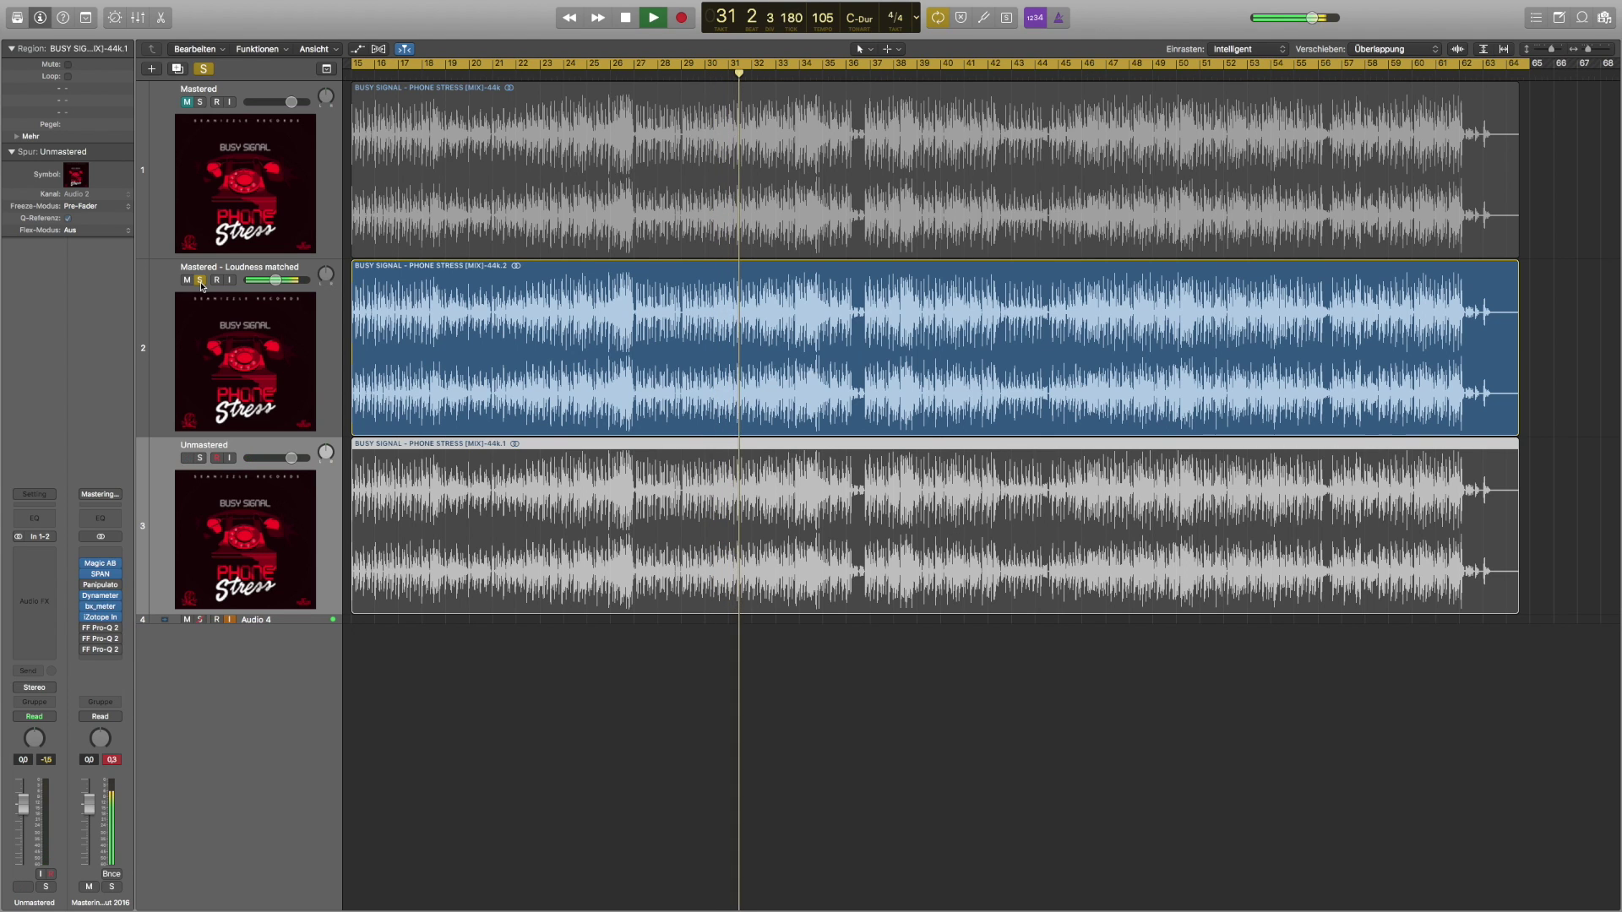
key("space")
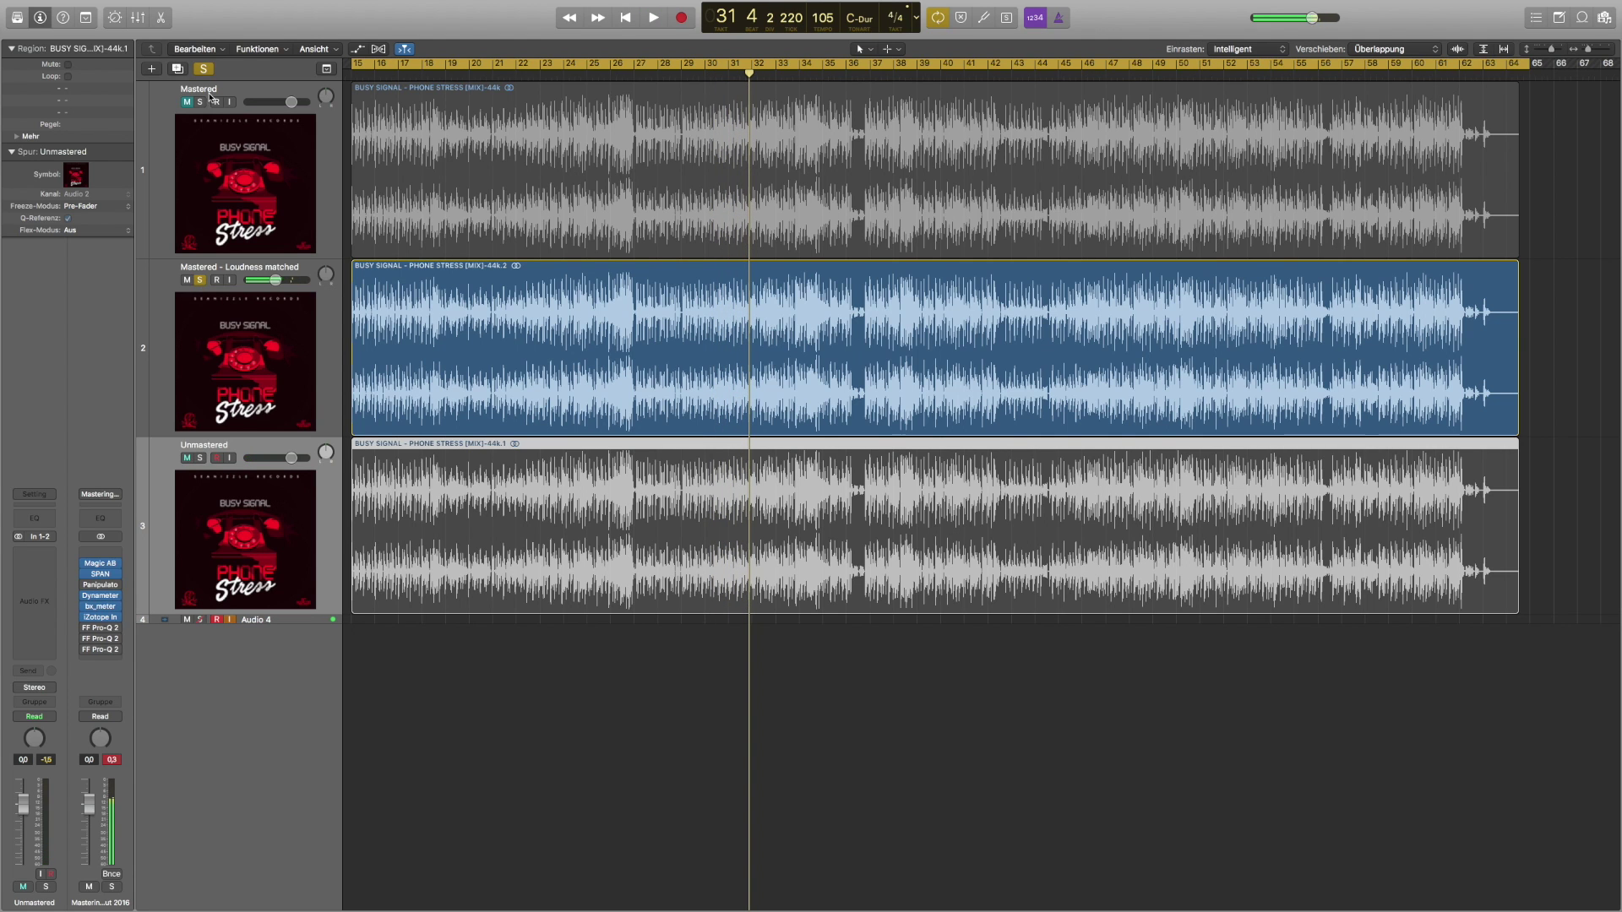
- Replay an earlier passage and compare the full-level Mastered track with the Unmastered track by alternating their solos, finishing on Mastered
left_click(201, 102)
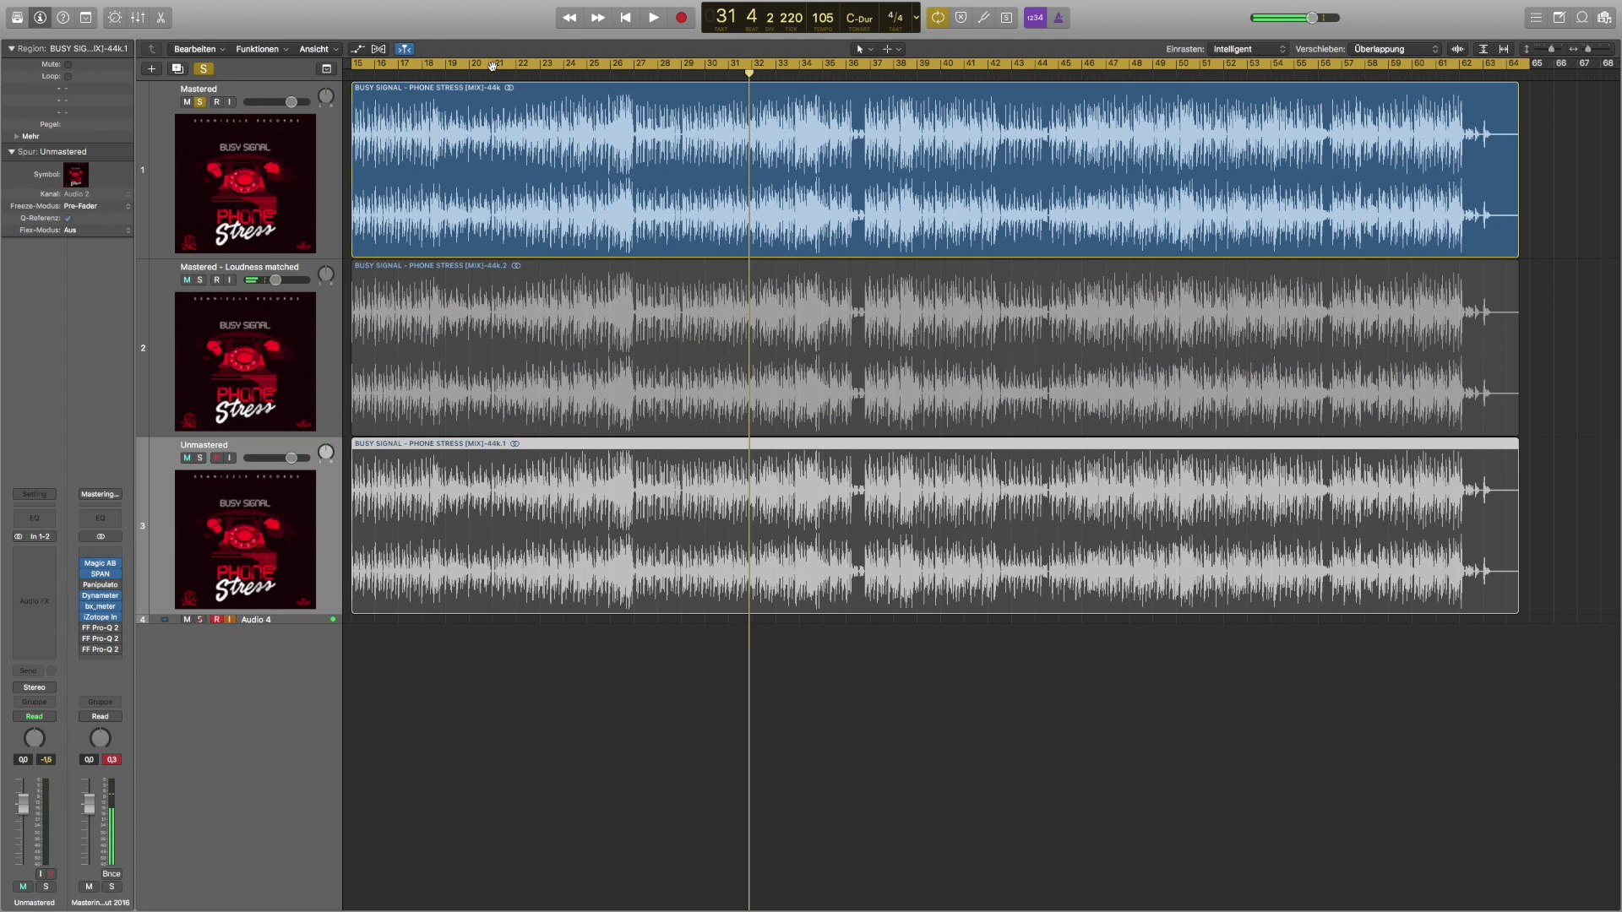
key("shift+Return")
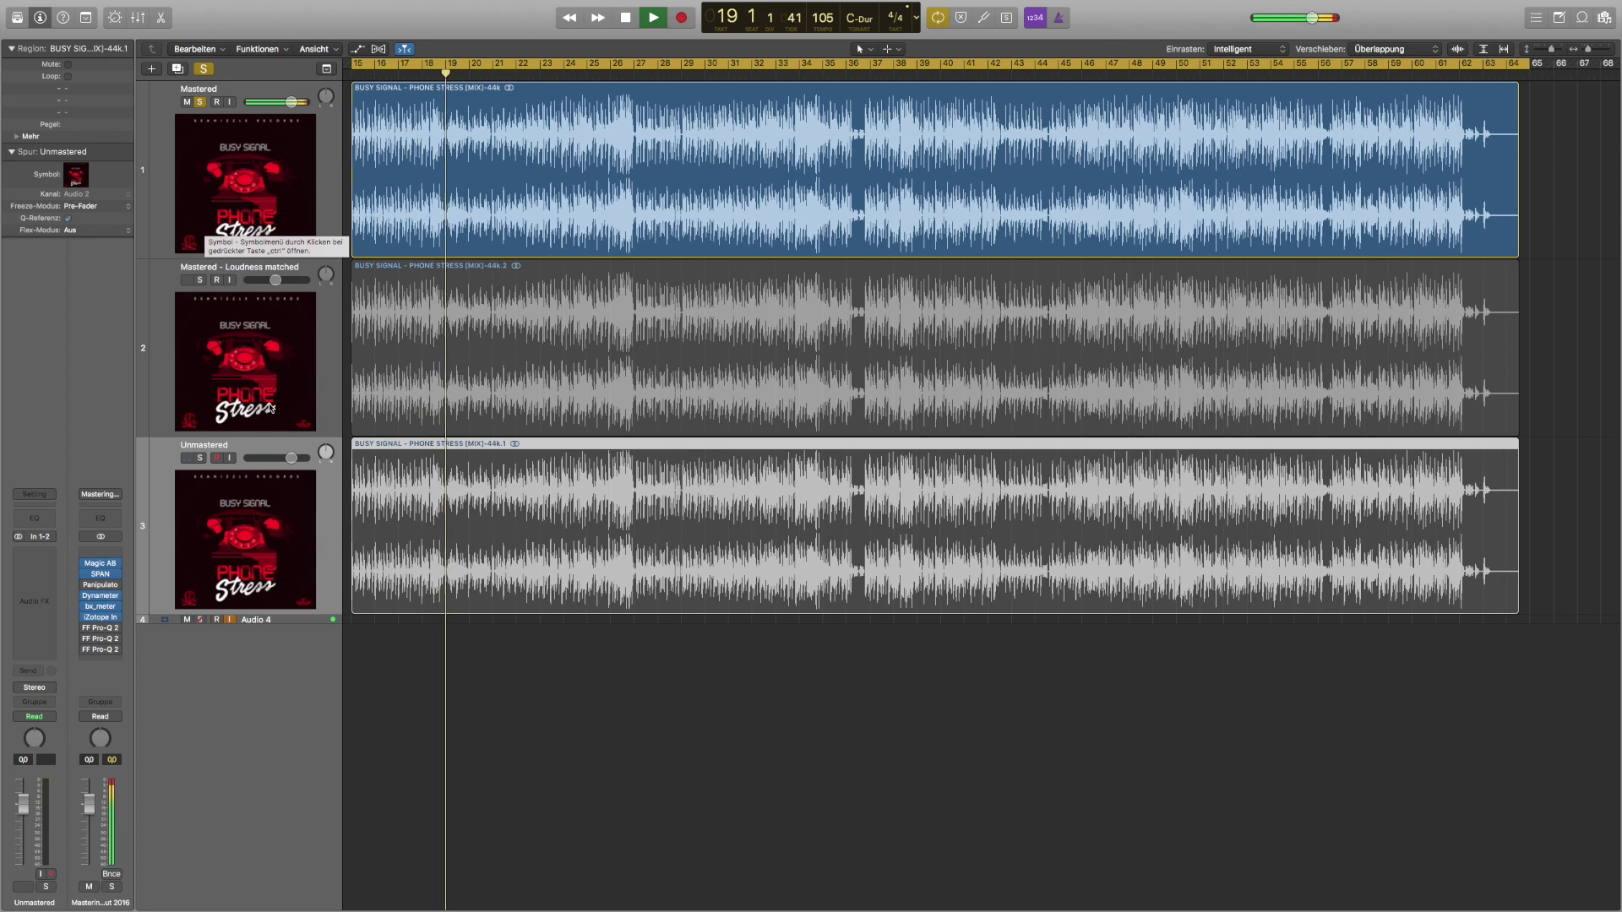
key("Down")
key("Down")
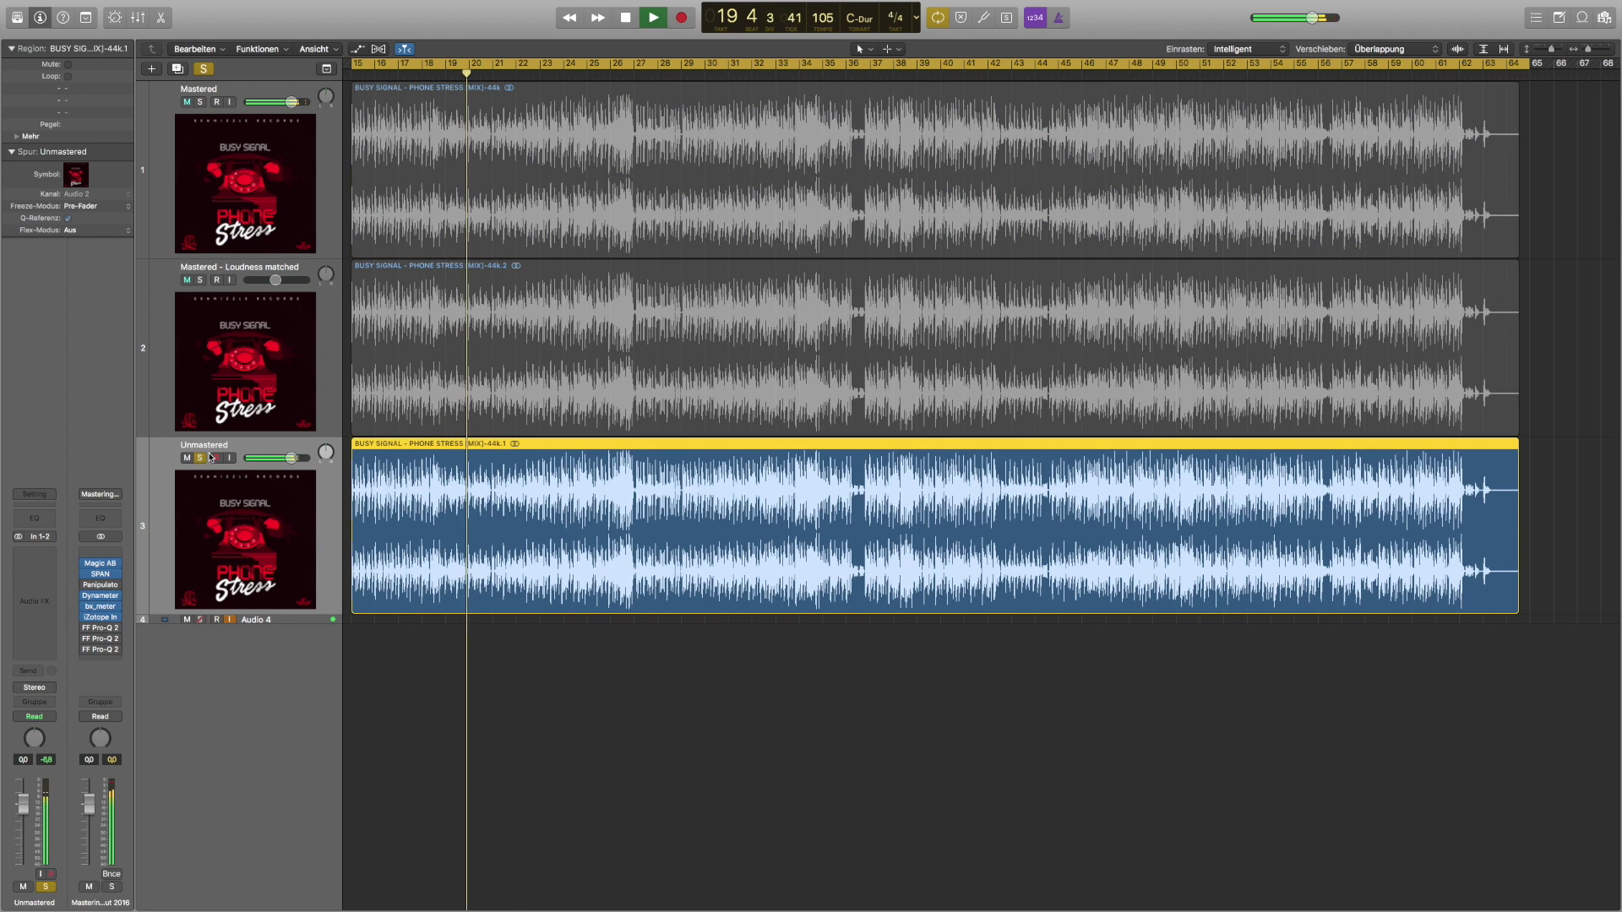
left_click(202, 103)
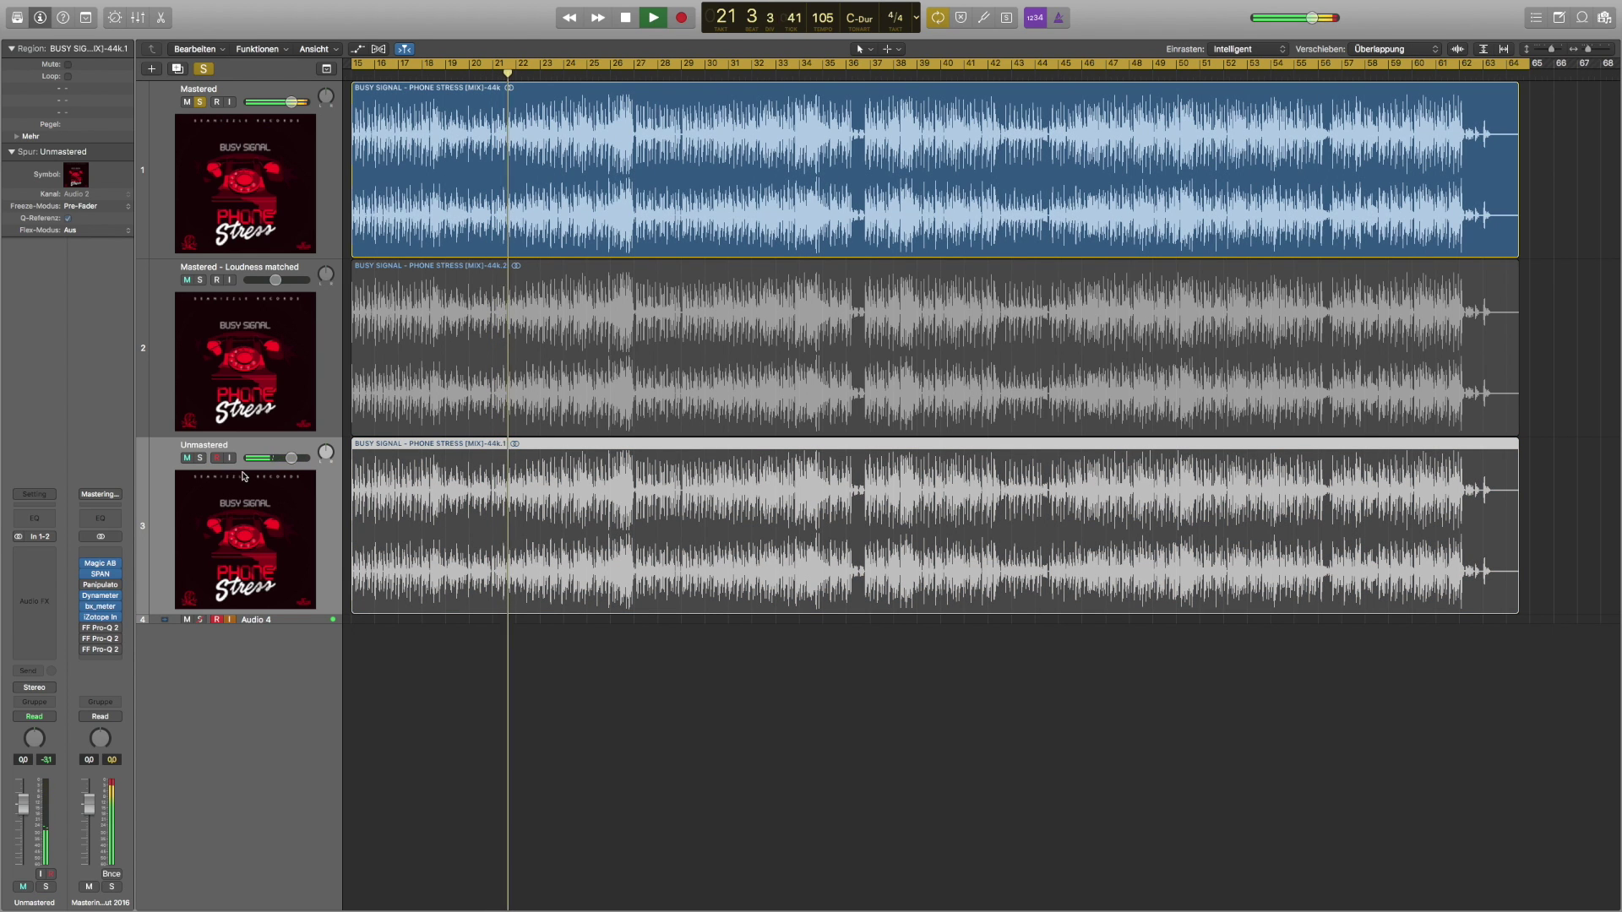
left_click(201, 458)
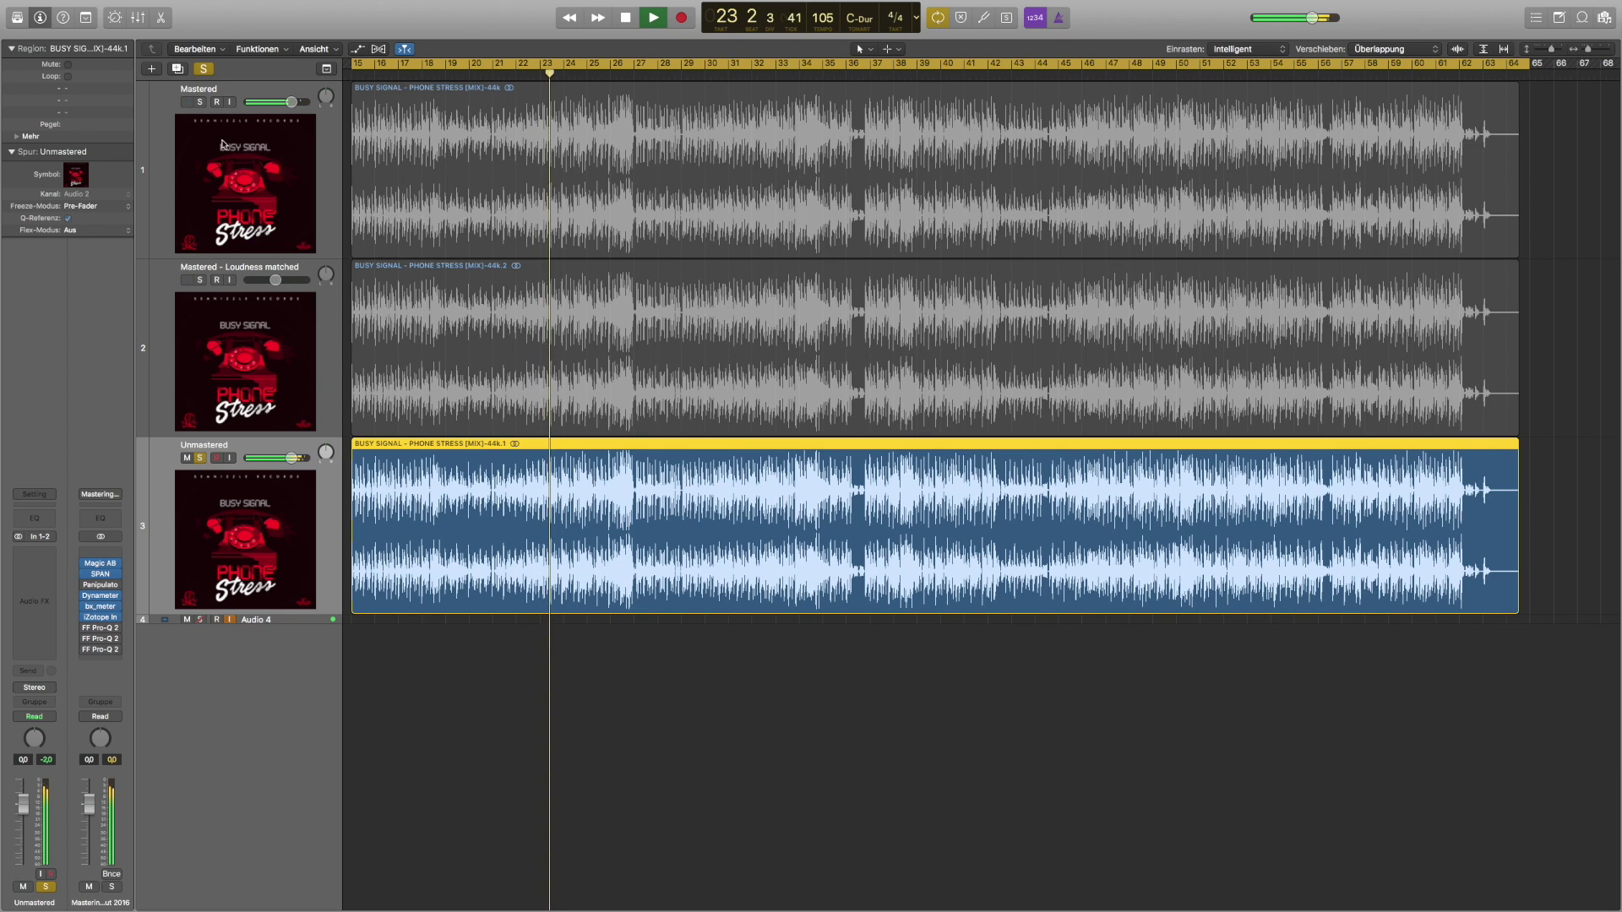
left_click(201, 103)
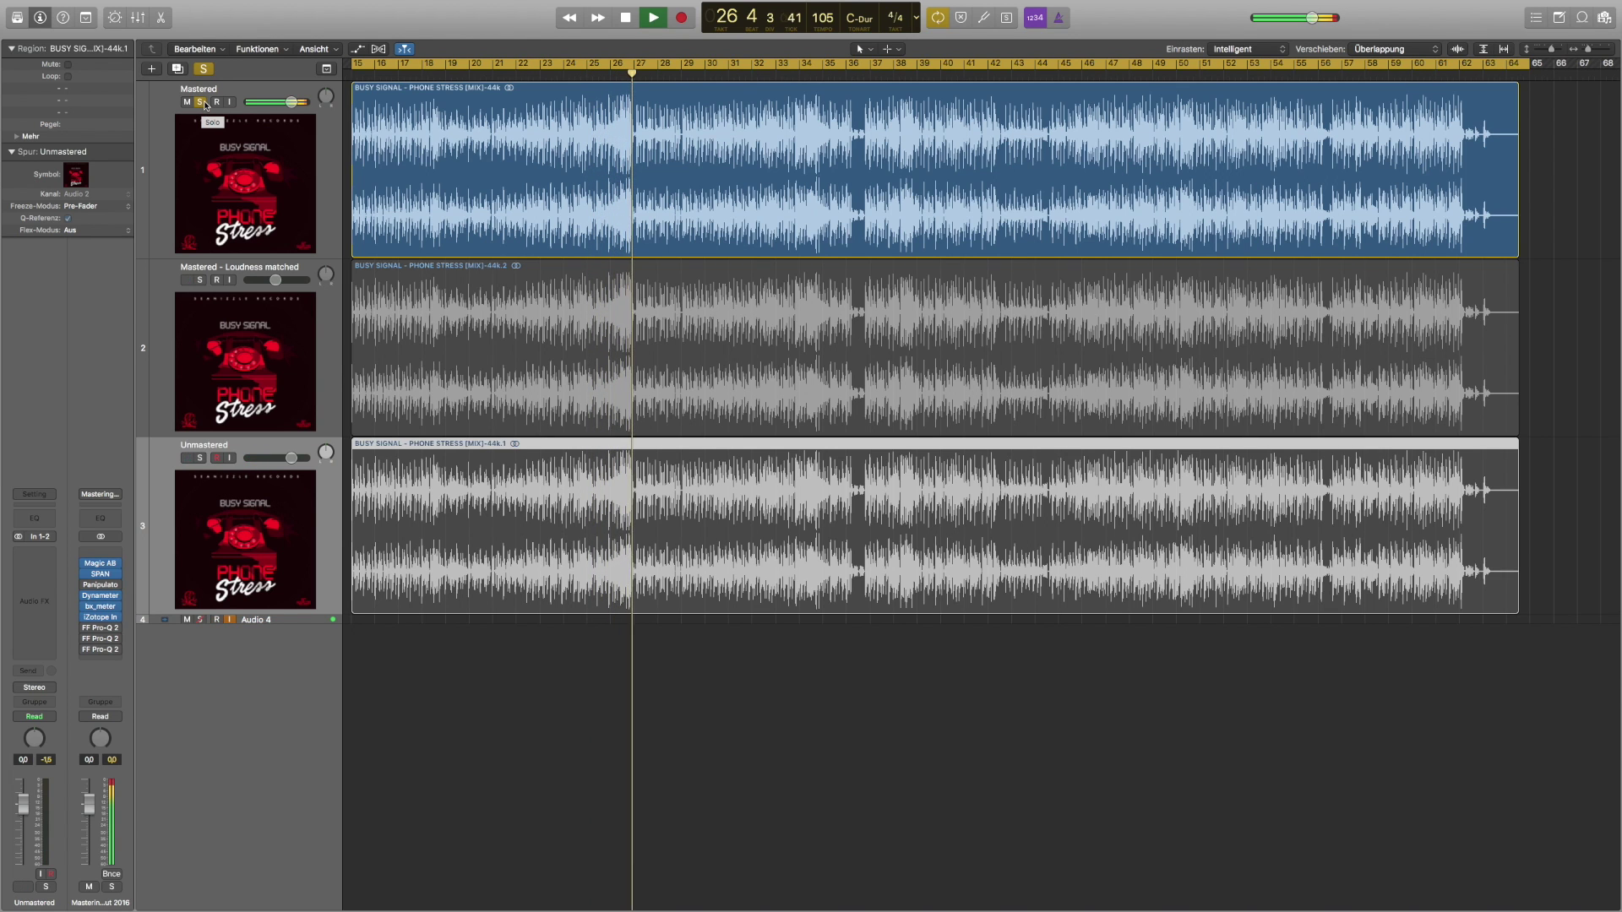
key("space")
- Clear the solo and mute the Mastered - Loudness matched and Unmastered tracks
left_click(201, 103)
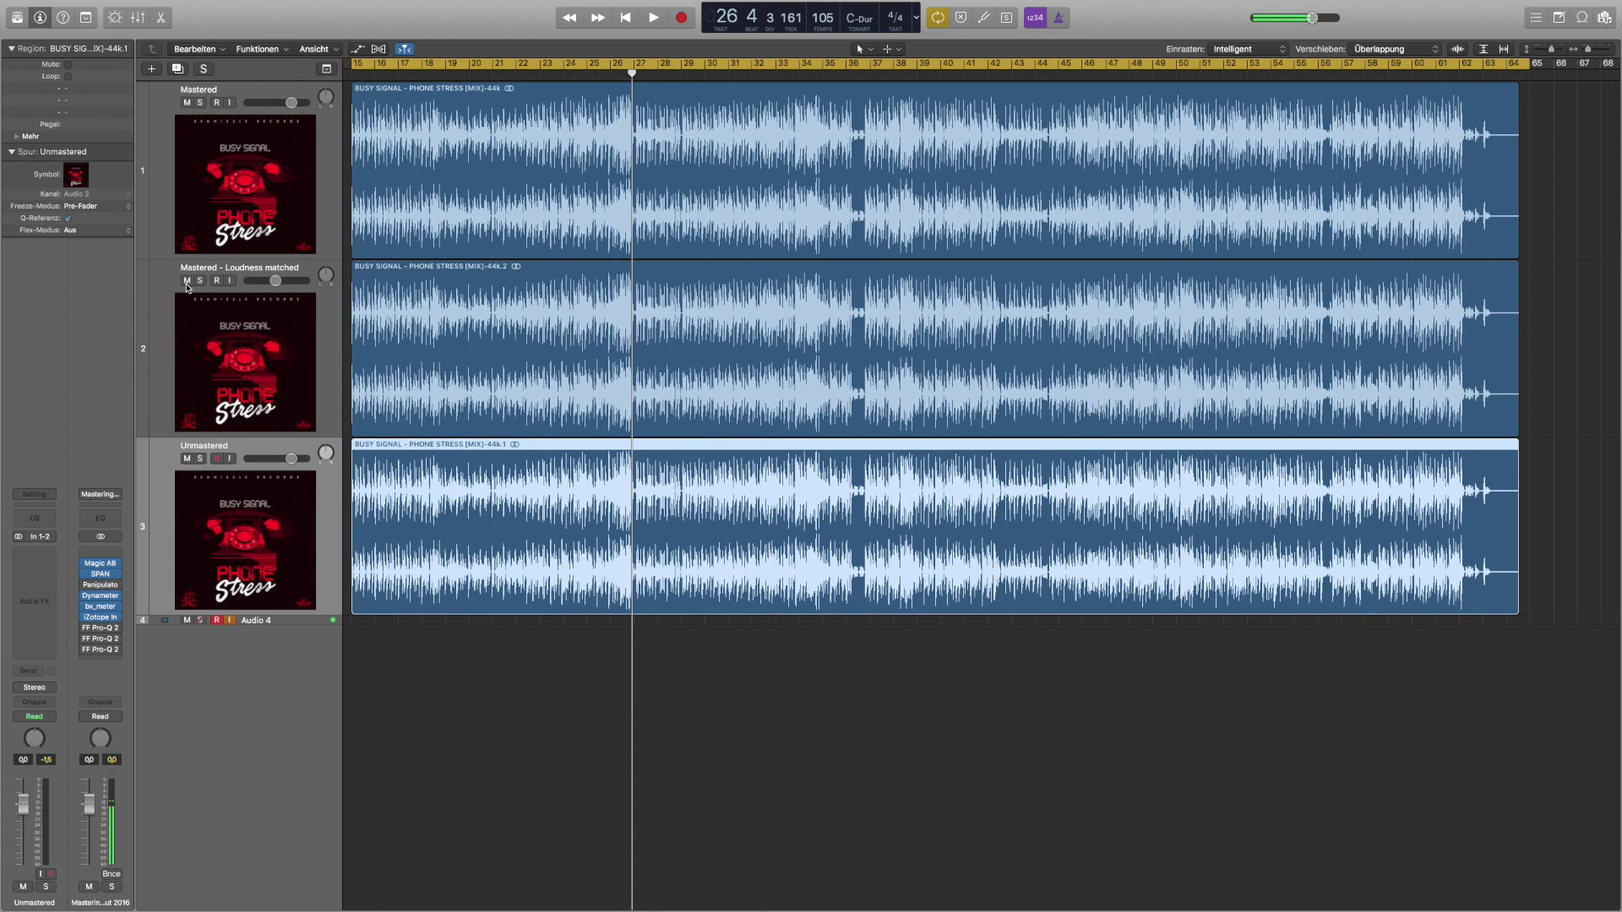
scroll(186, 291, "down", 1)
left_click_drag(188, 282, 186, 457)
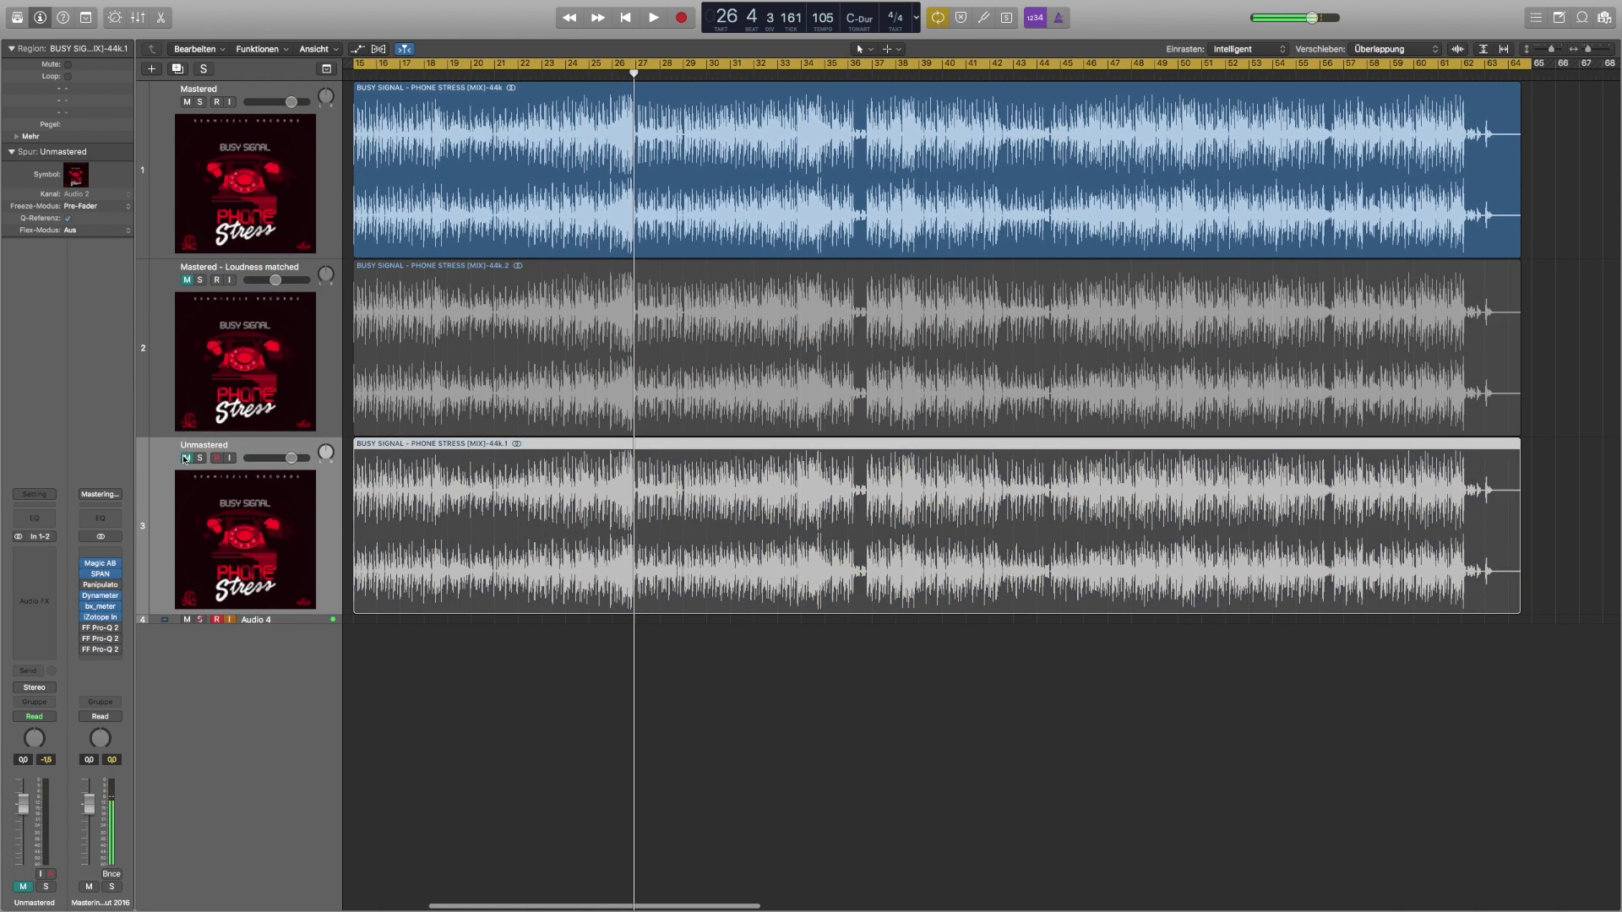
- Bypass all plug-ins on the Mastered track, and re-enable and open only the first Virtual Mix Rack and the first FF Pro-Q 2
left_click(271, 90)
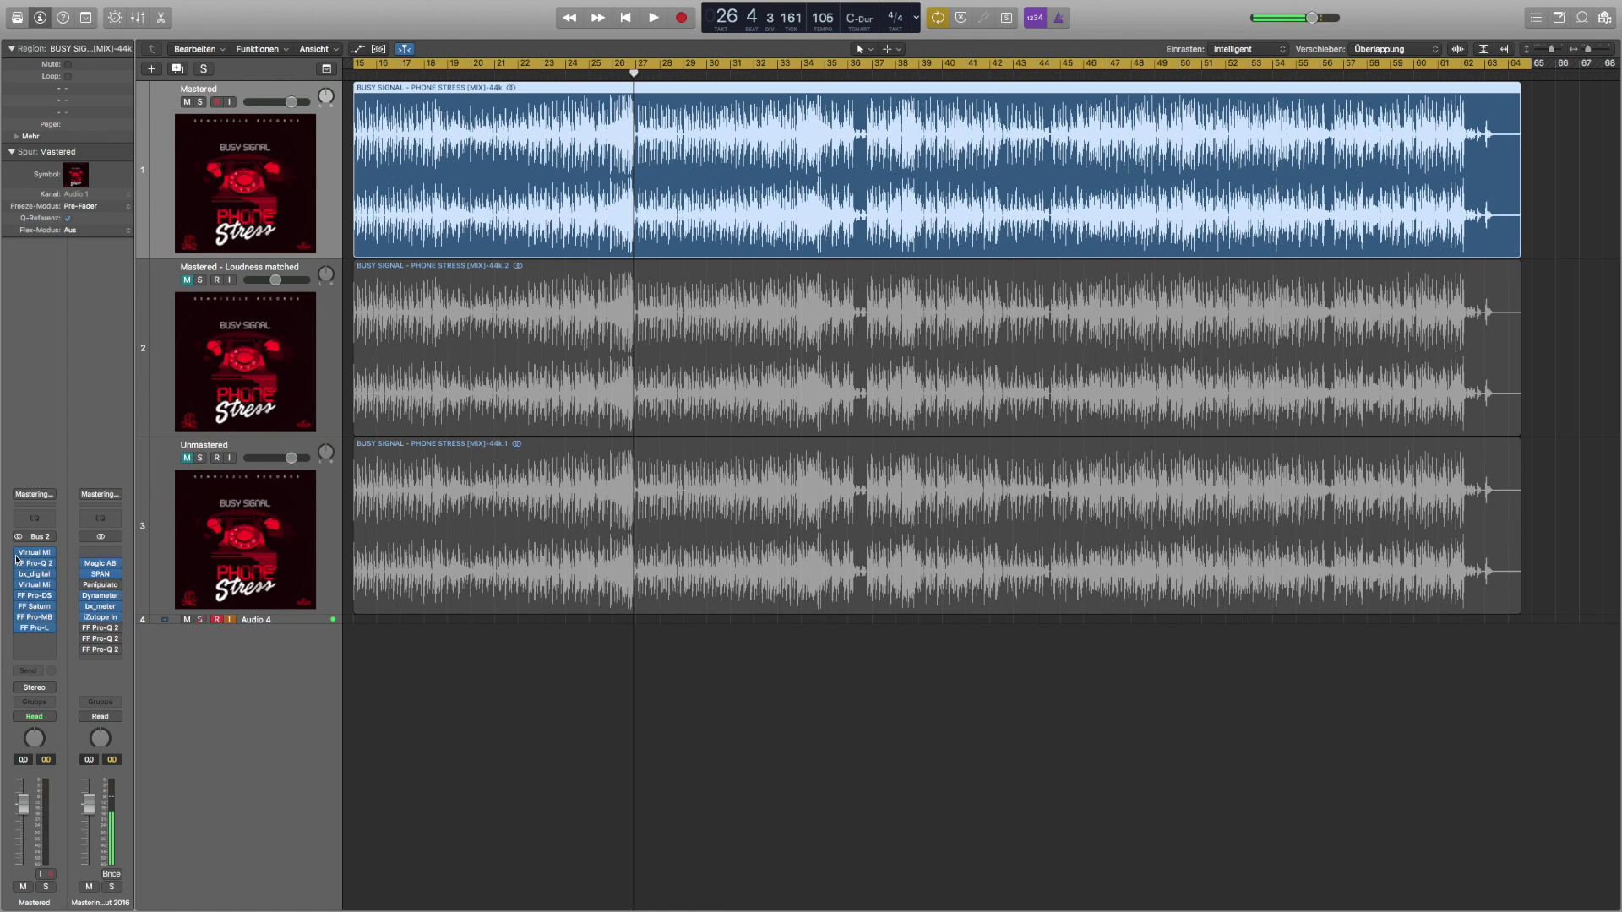
left_click_drag(17, 554, 23, 641)
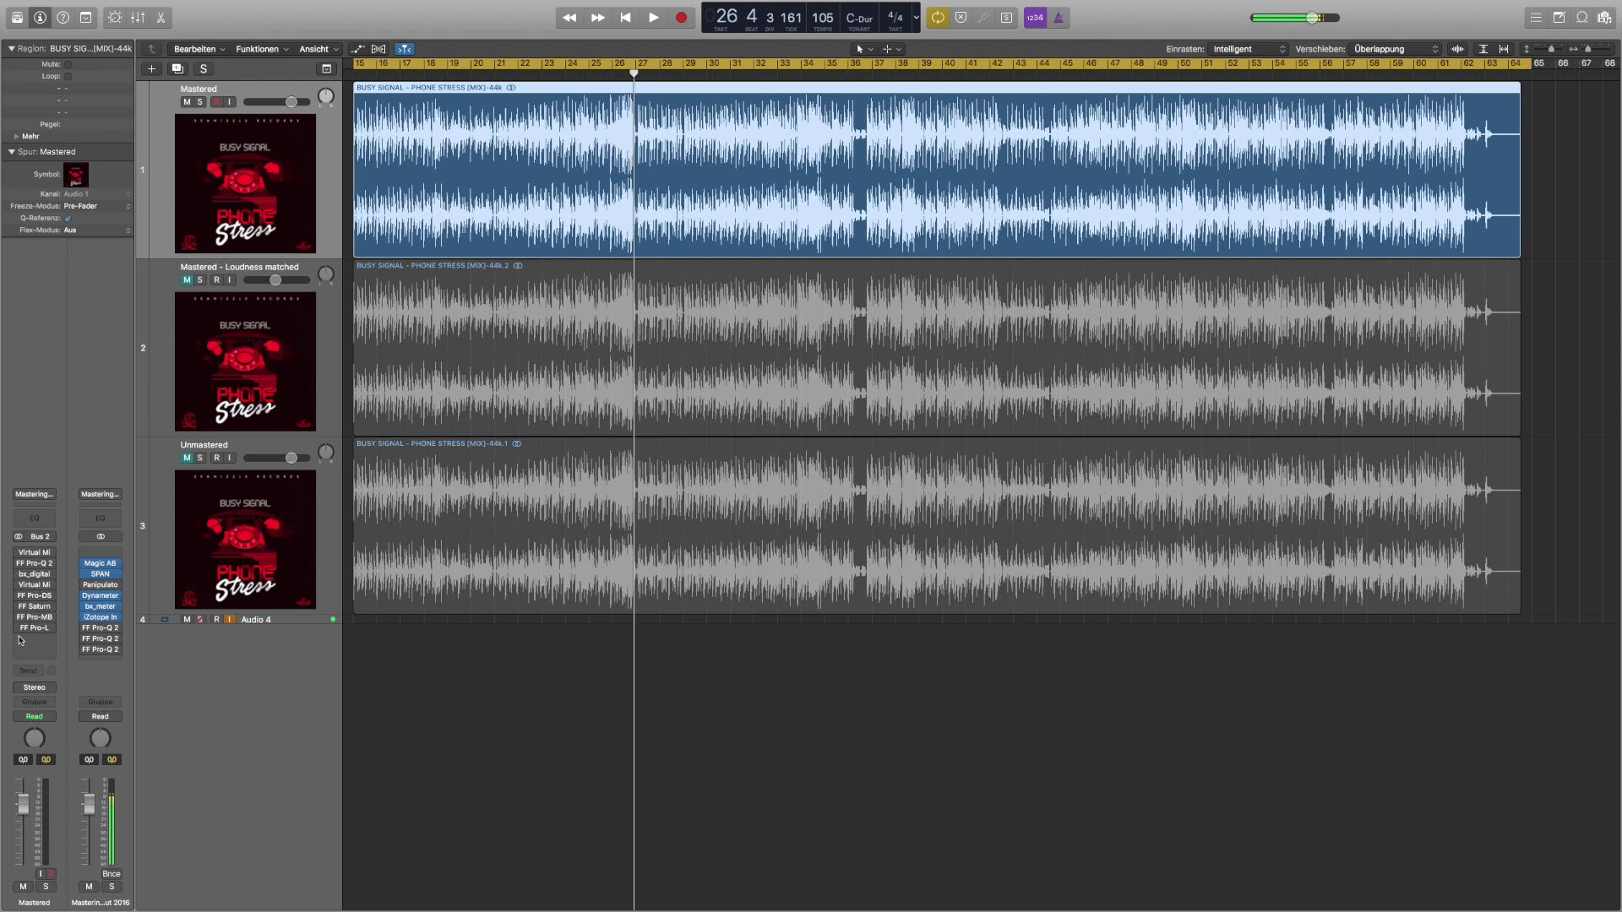
left_click(31, 556)
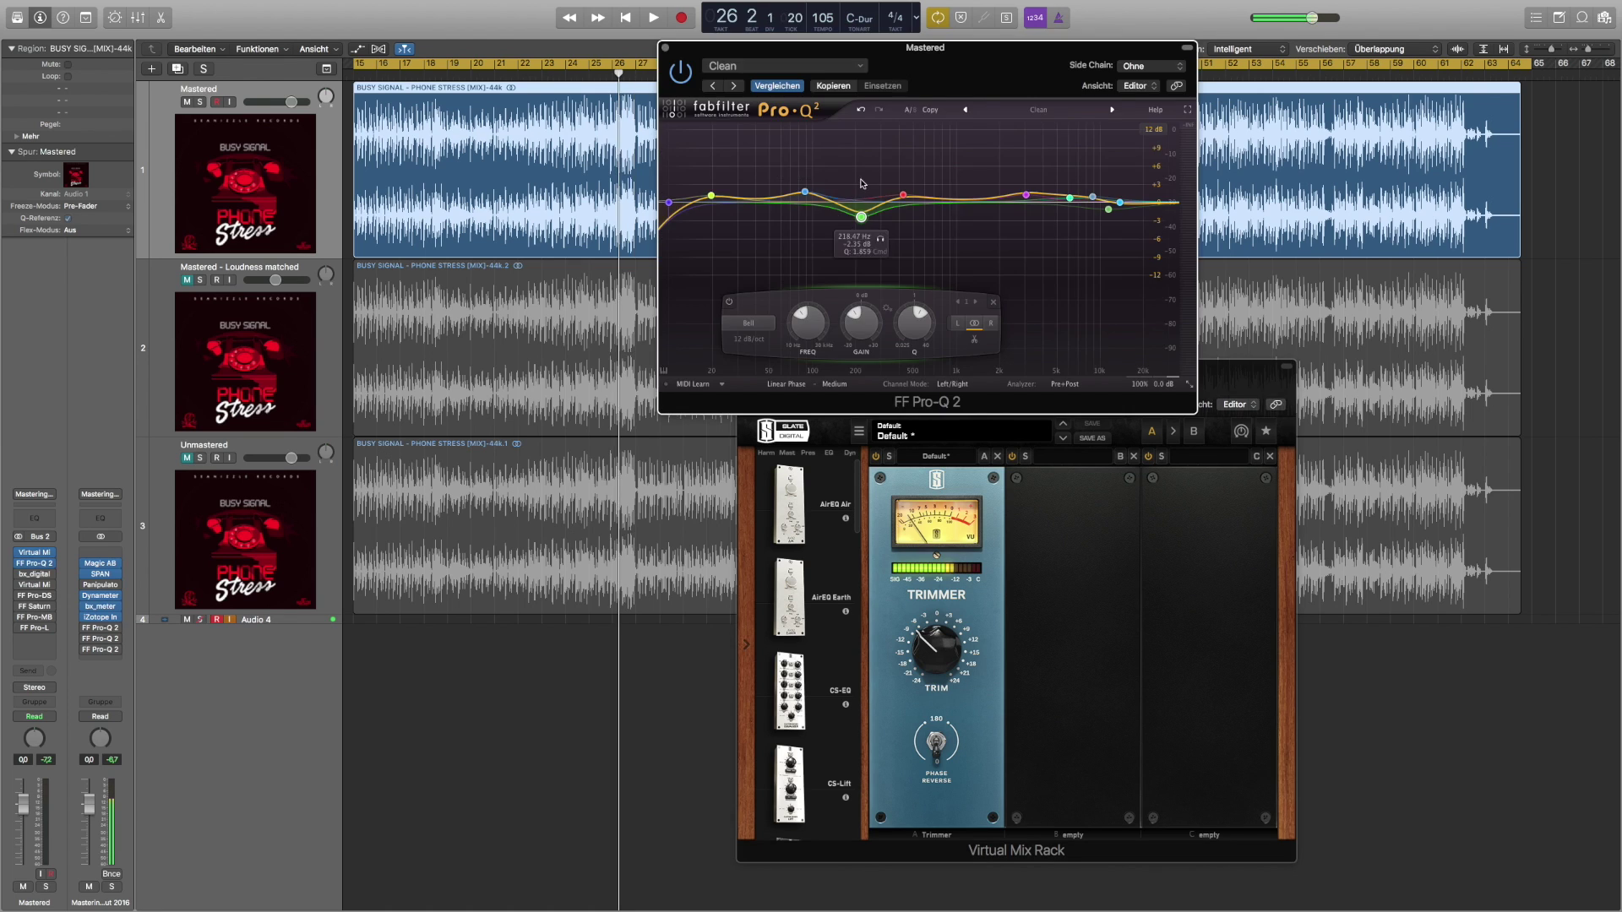
left_click_drag(881, 50, 929, 106)
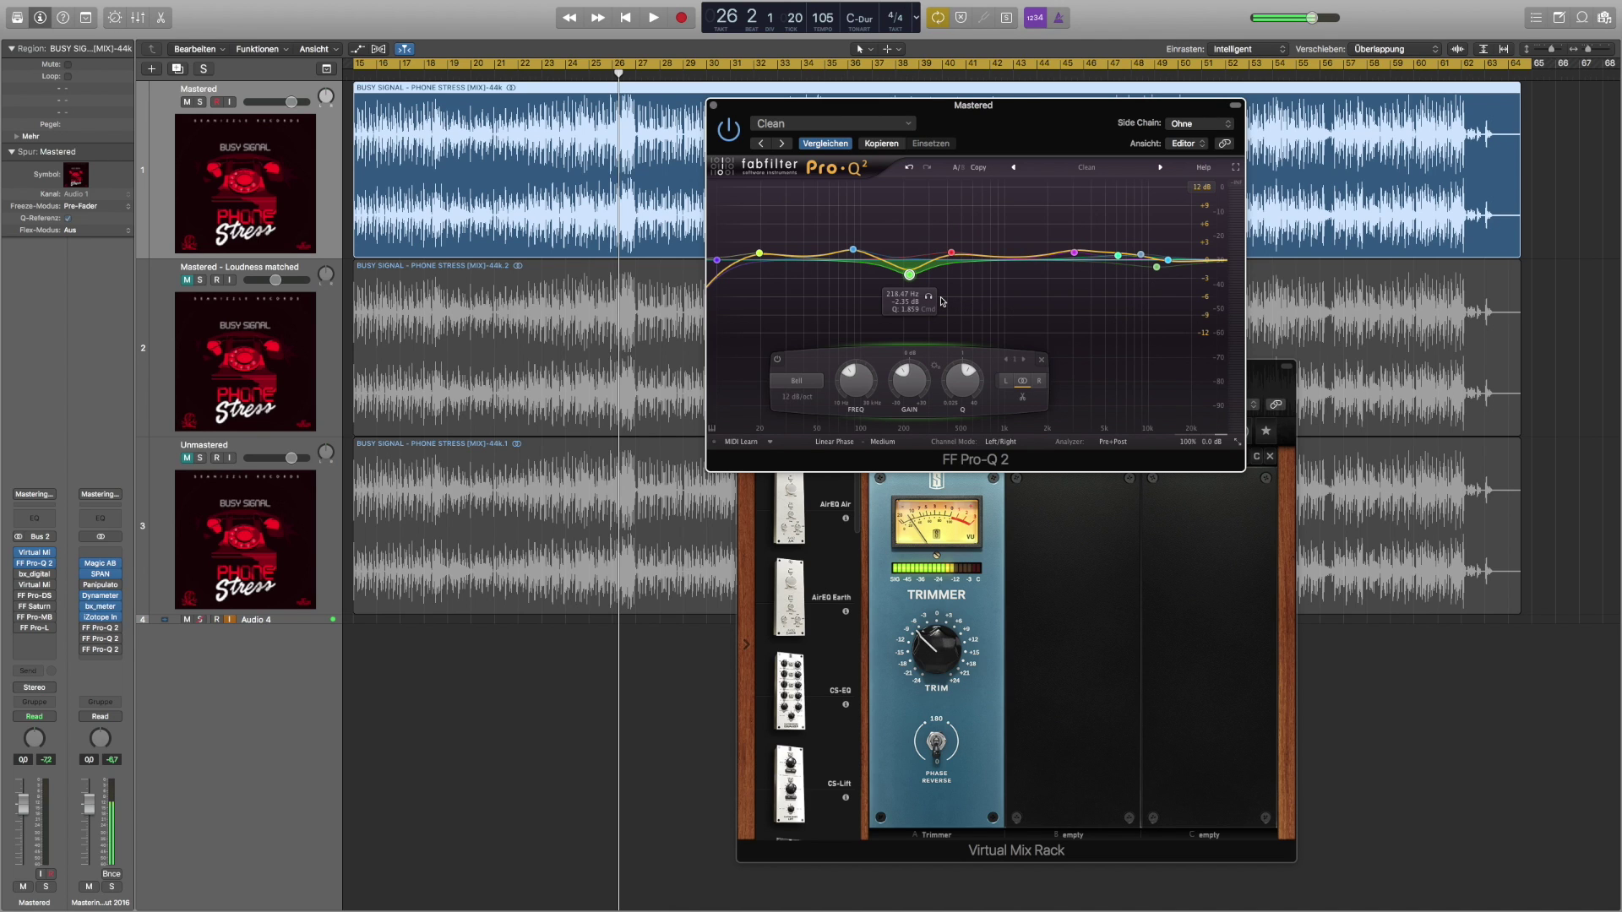
- Audition the Pro-Q 2 low-mid cut band during playback by soloing it and by toggling its bypass
left_click(928, 297)
key("space")
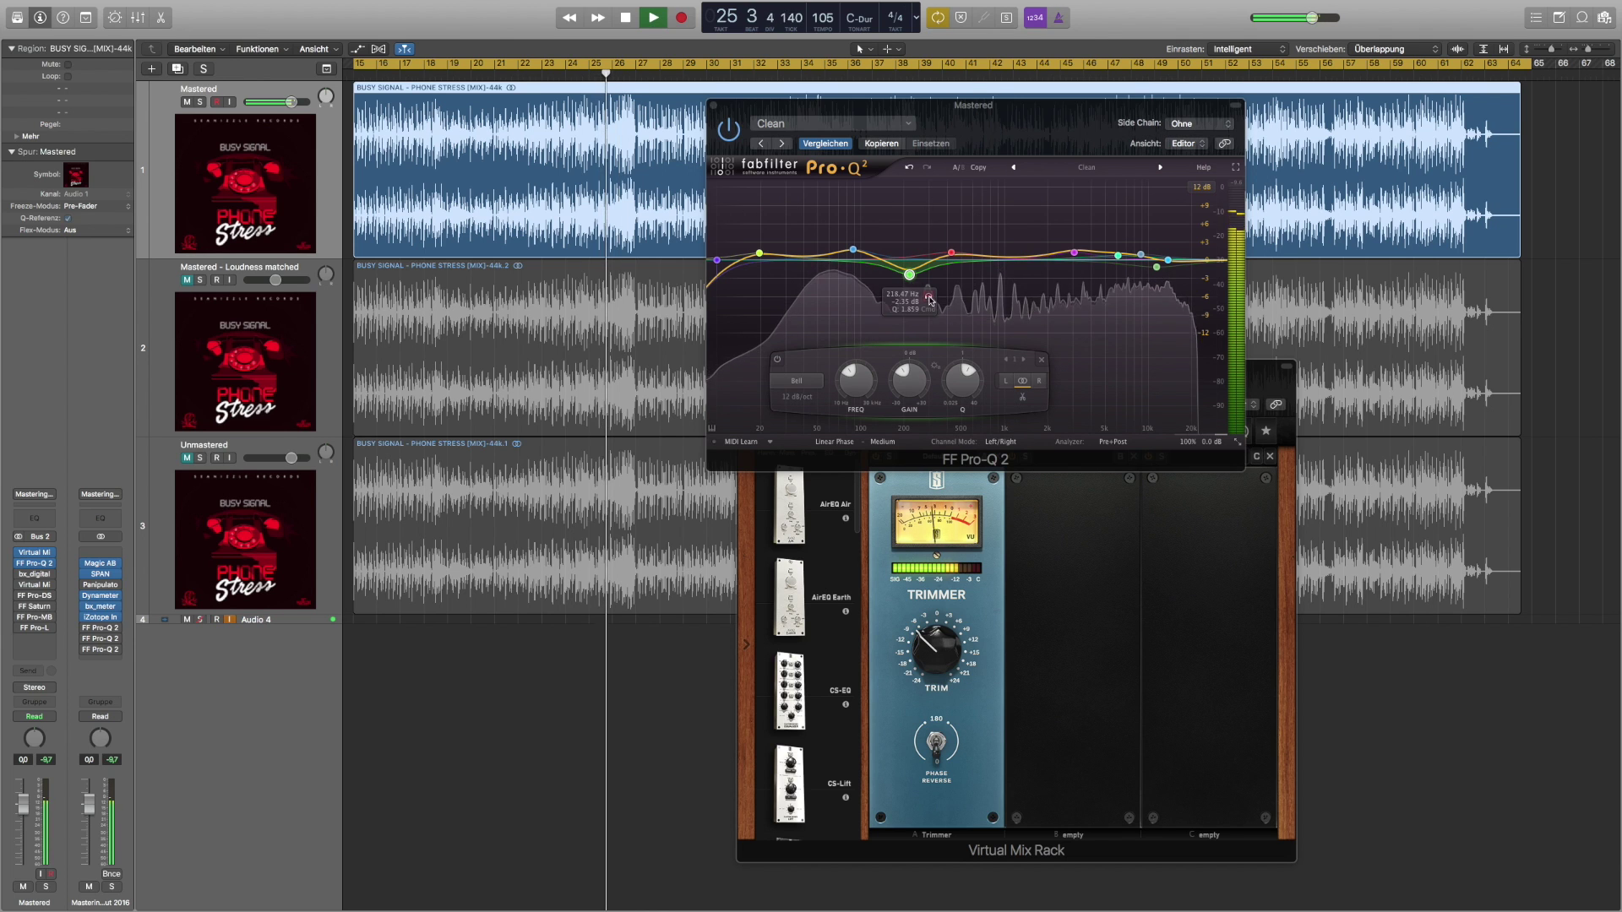
left_click(928, 297)
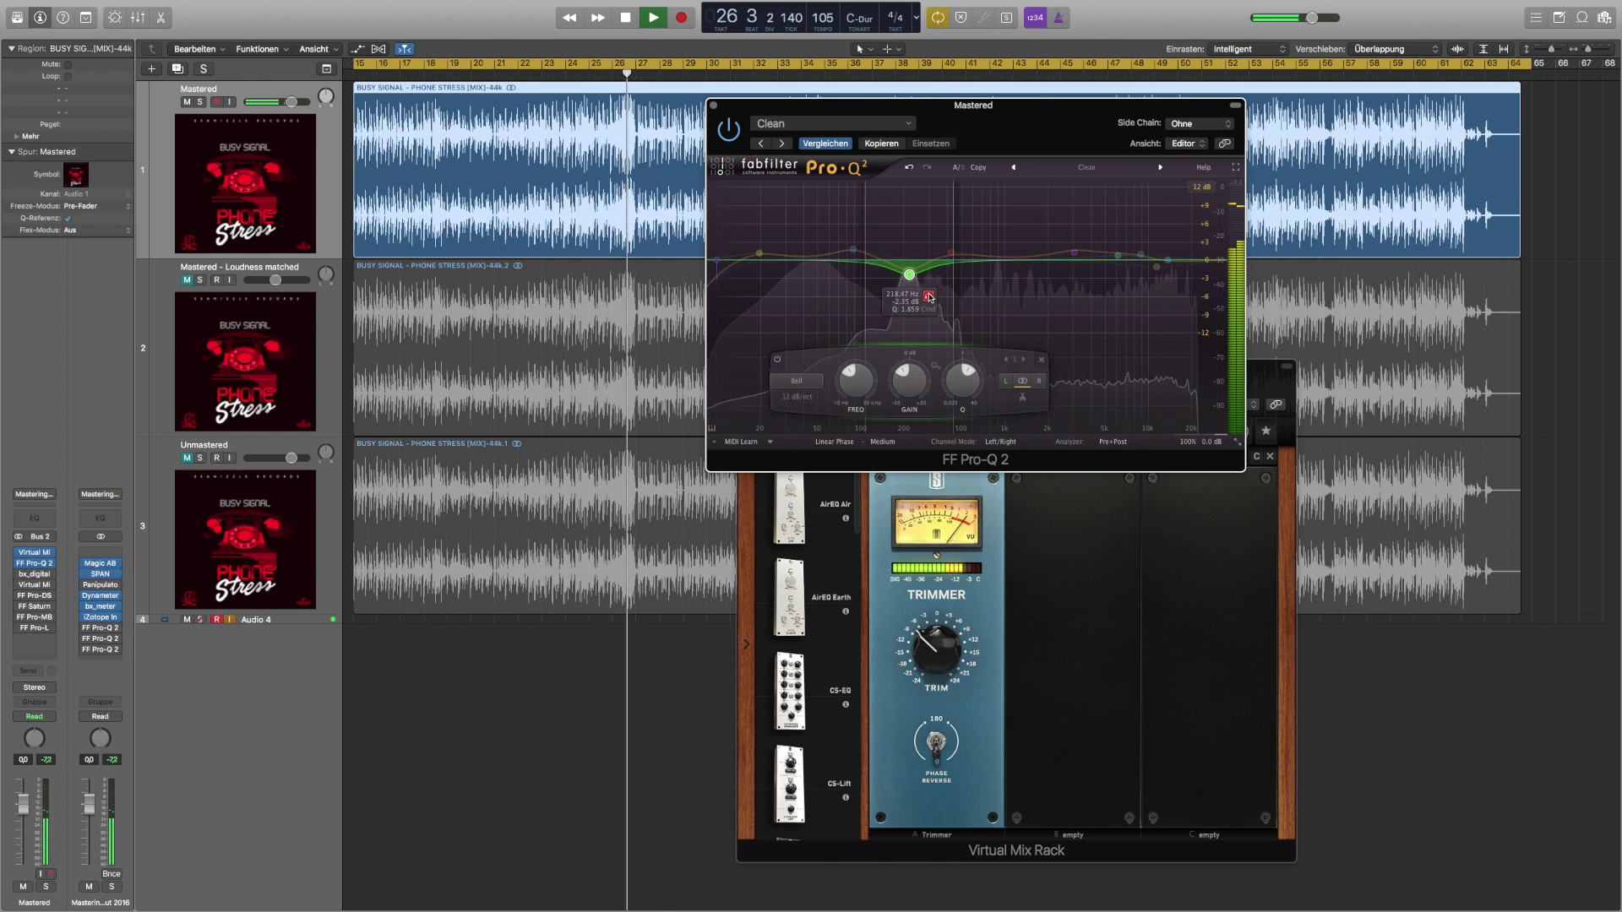
left_click(929, 297)
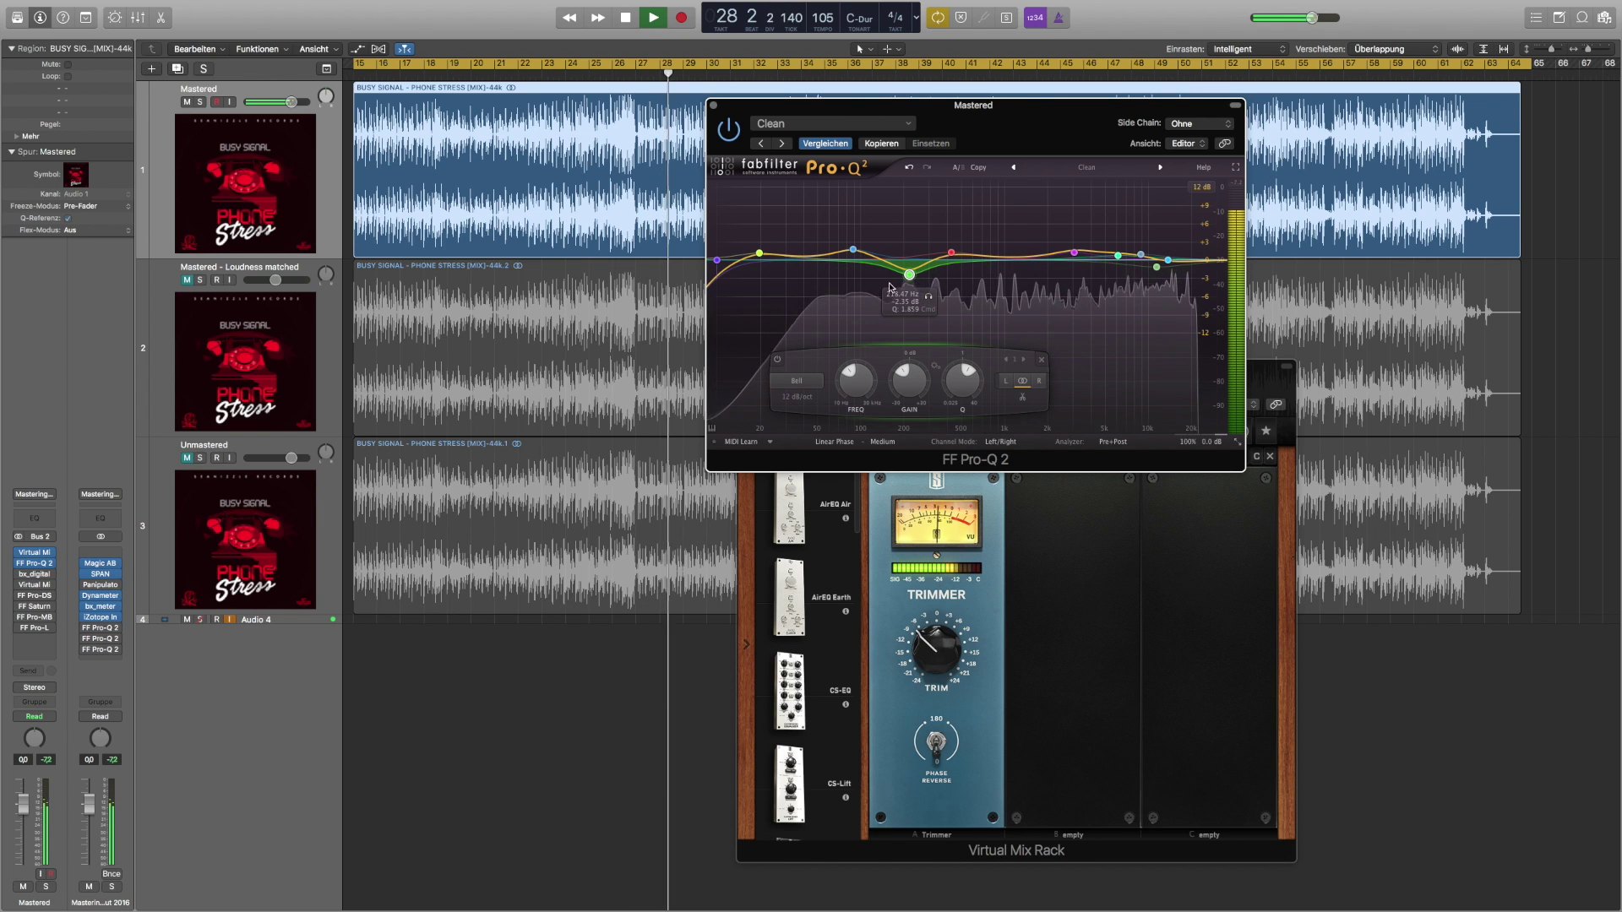
left_click(778, 361)
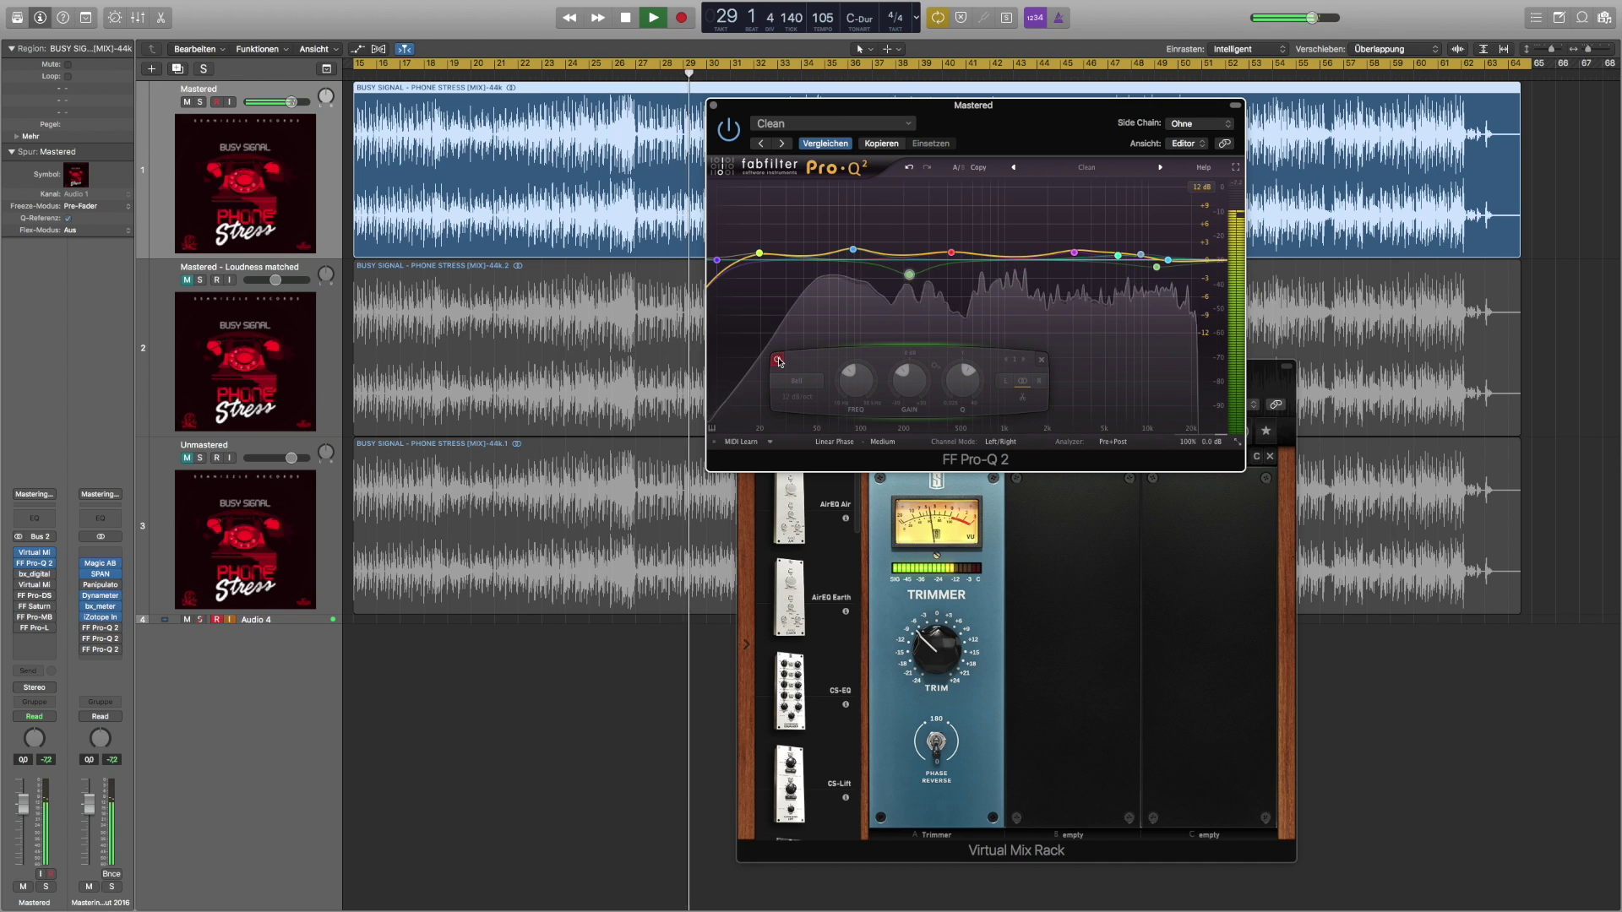
left_click(778, 361)
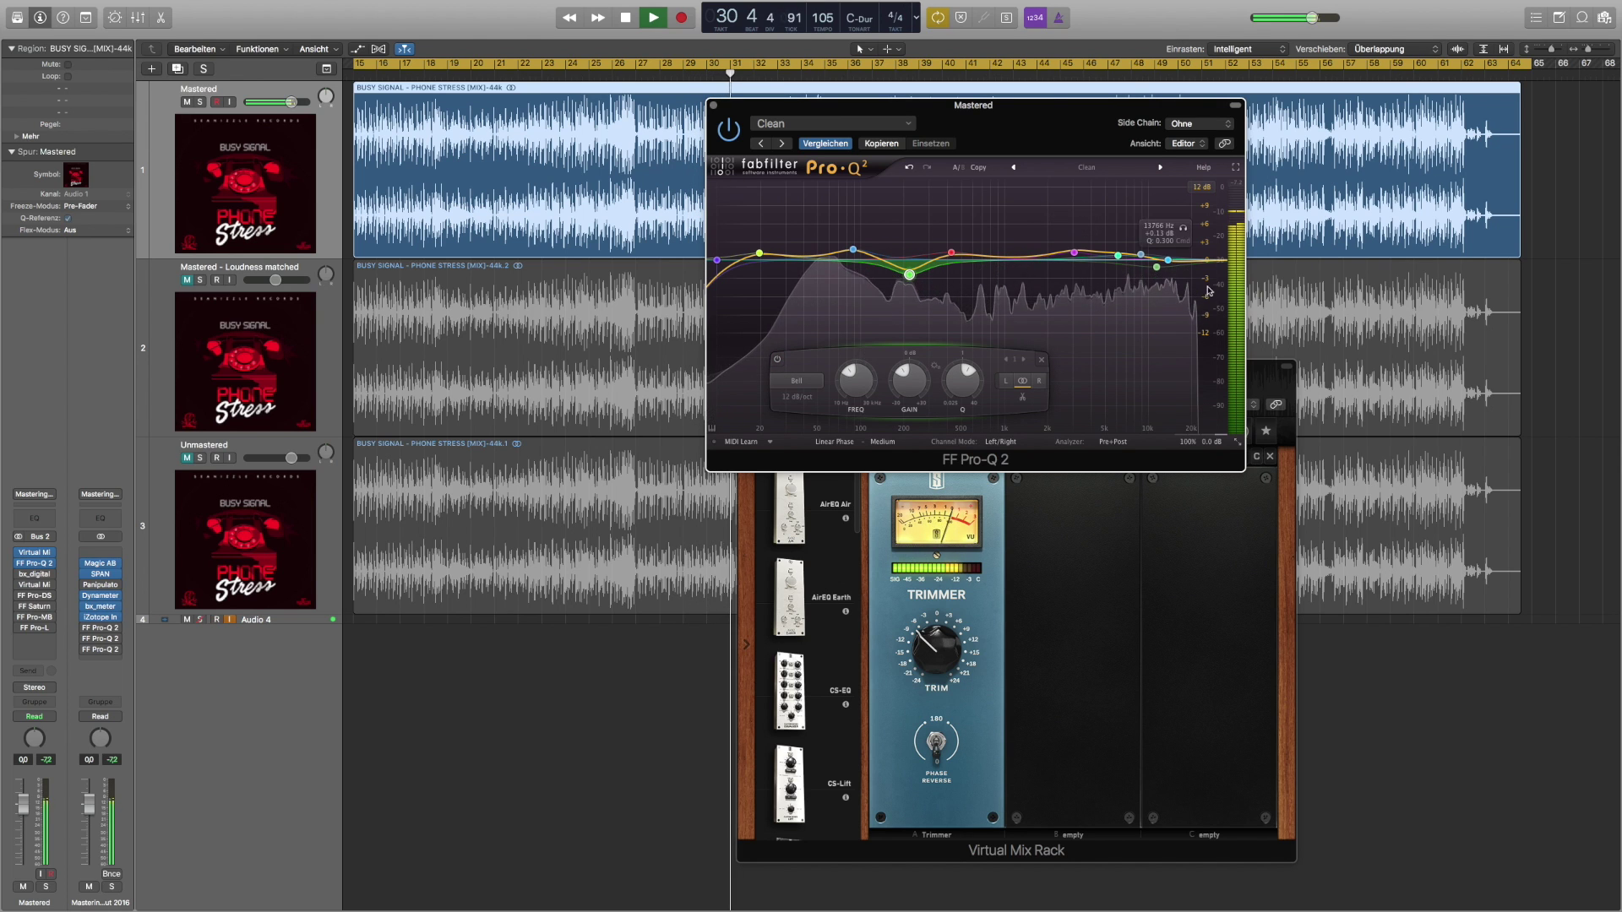
key("space")
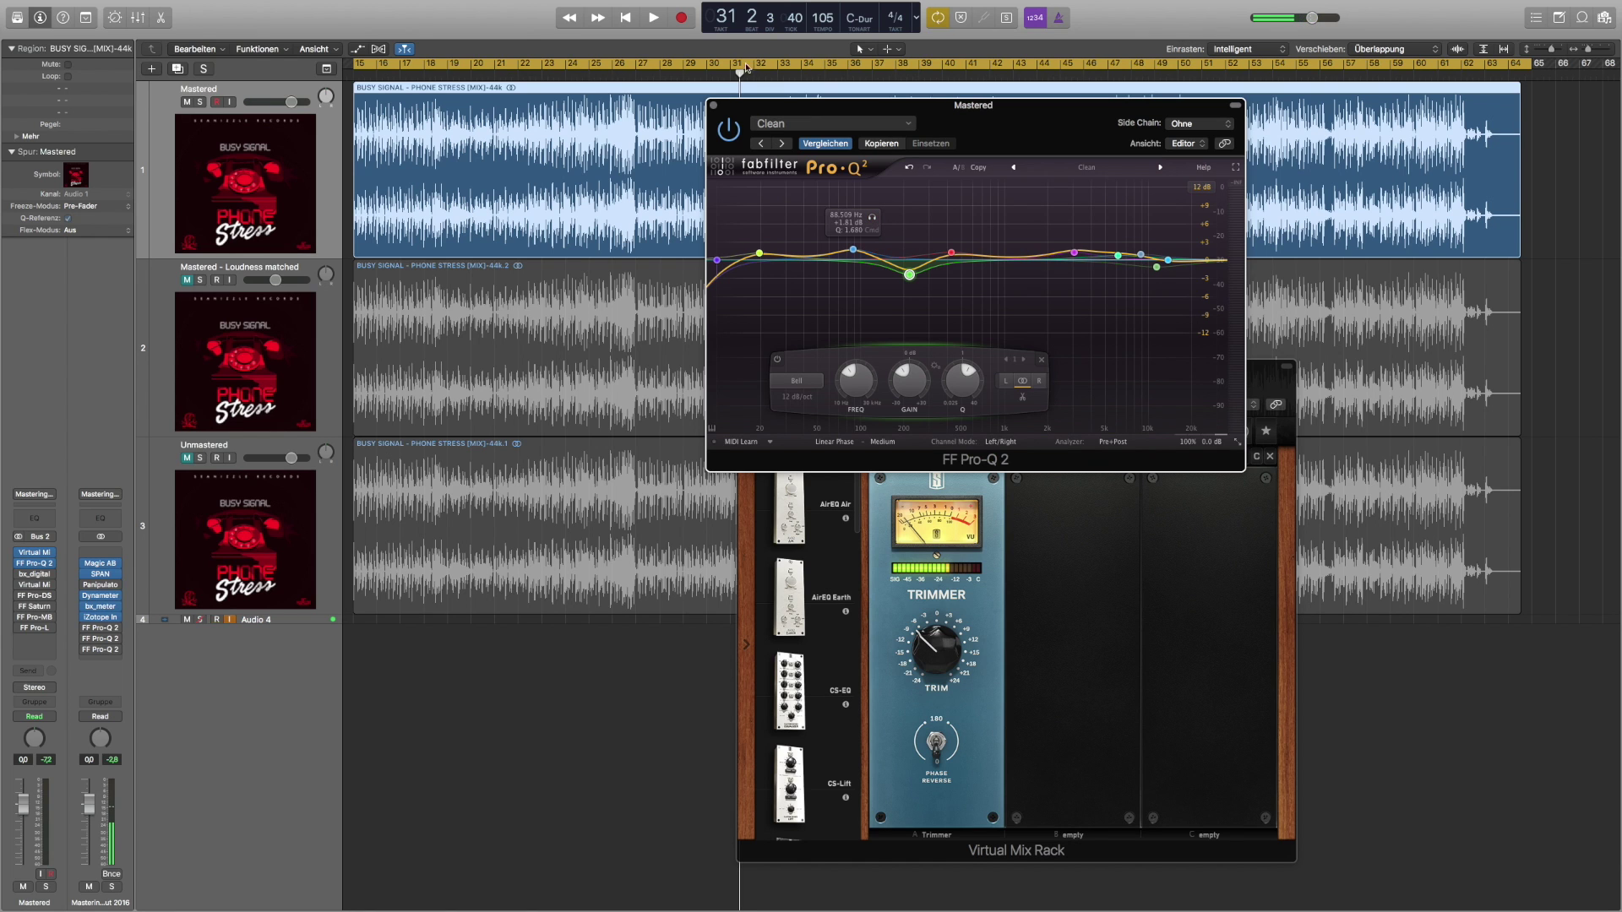
- Solo the Pro-Q 2 bass boost band and the sub-bass boost band in turn during playback to hear each range
key("space")
left_click(874, 218)
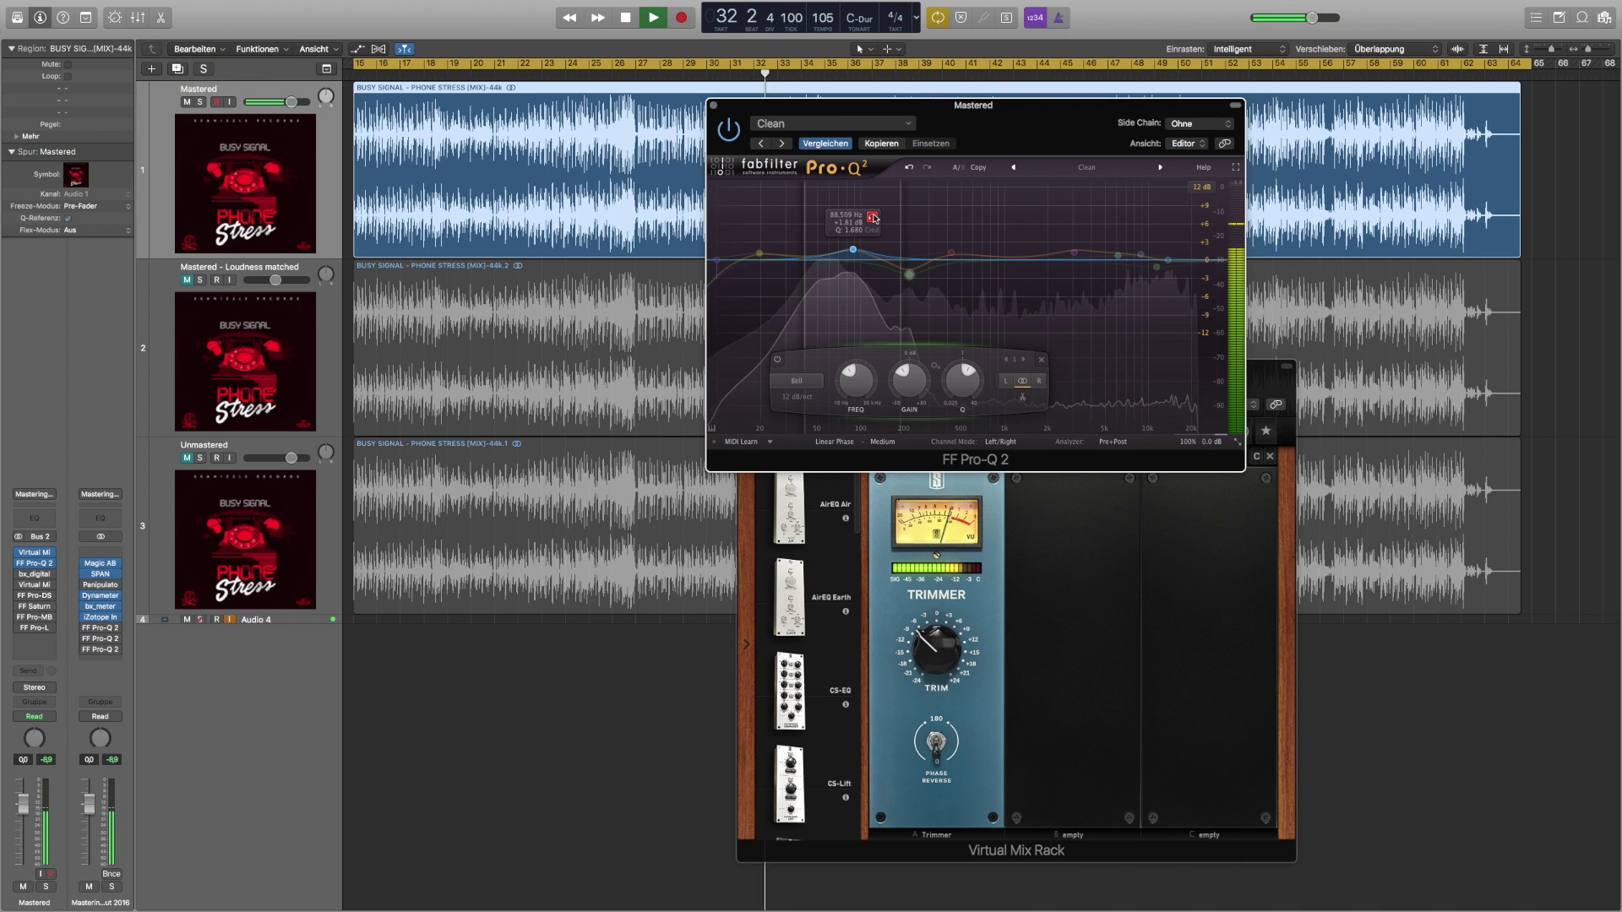
left_click(875, 218)
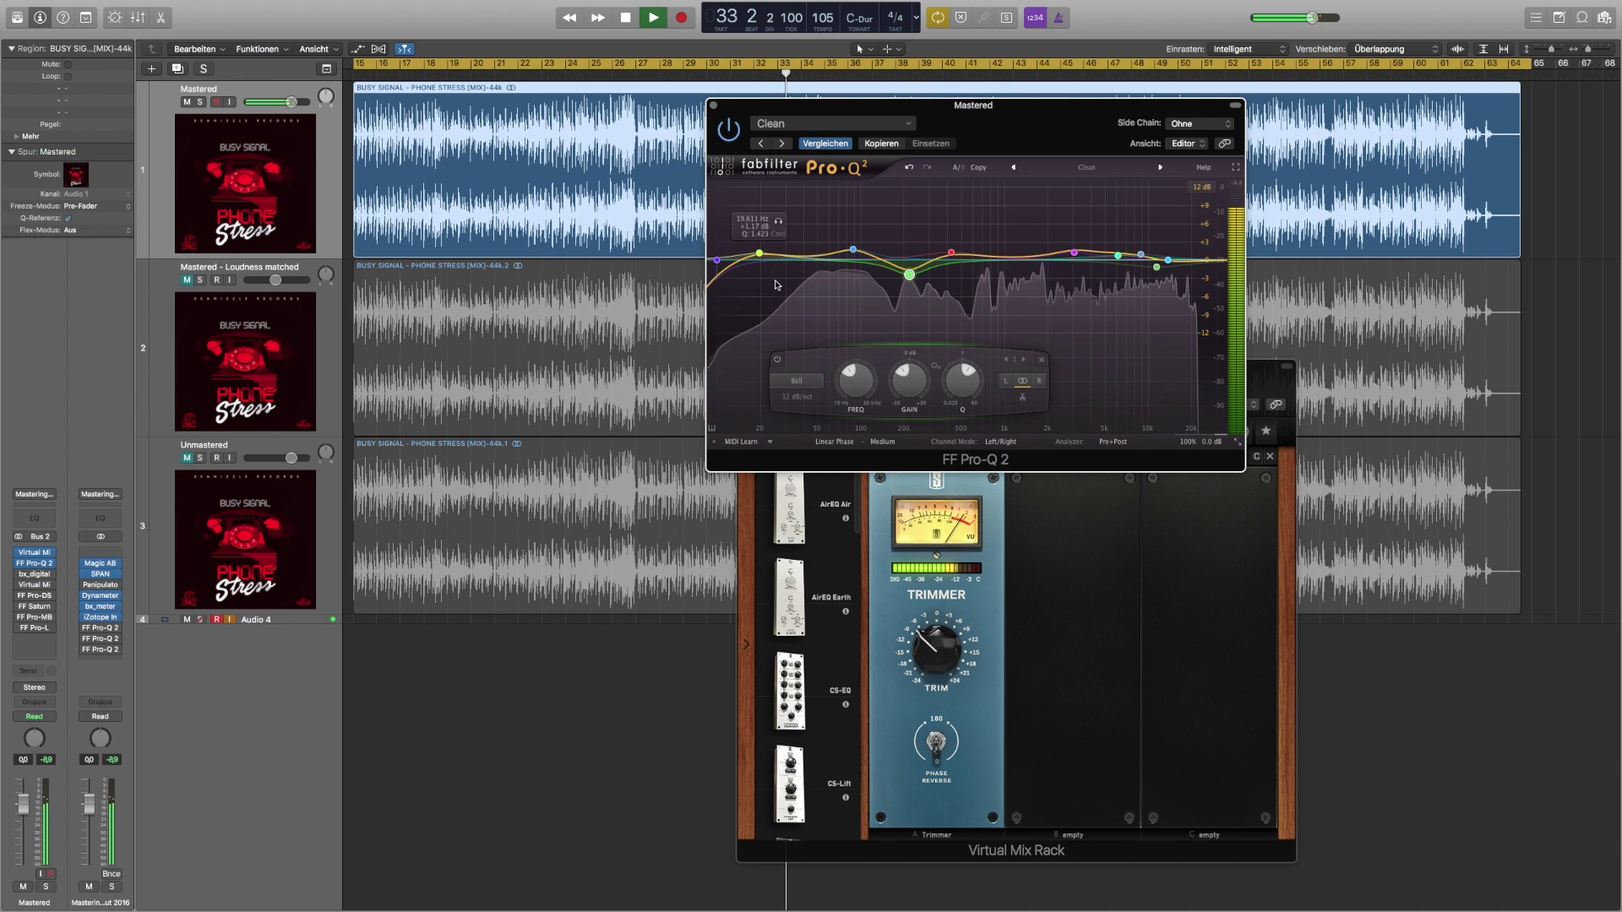
left_click(778, 222)
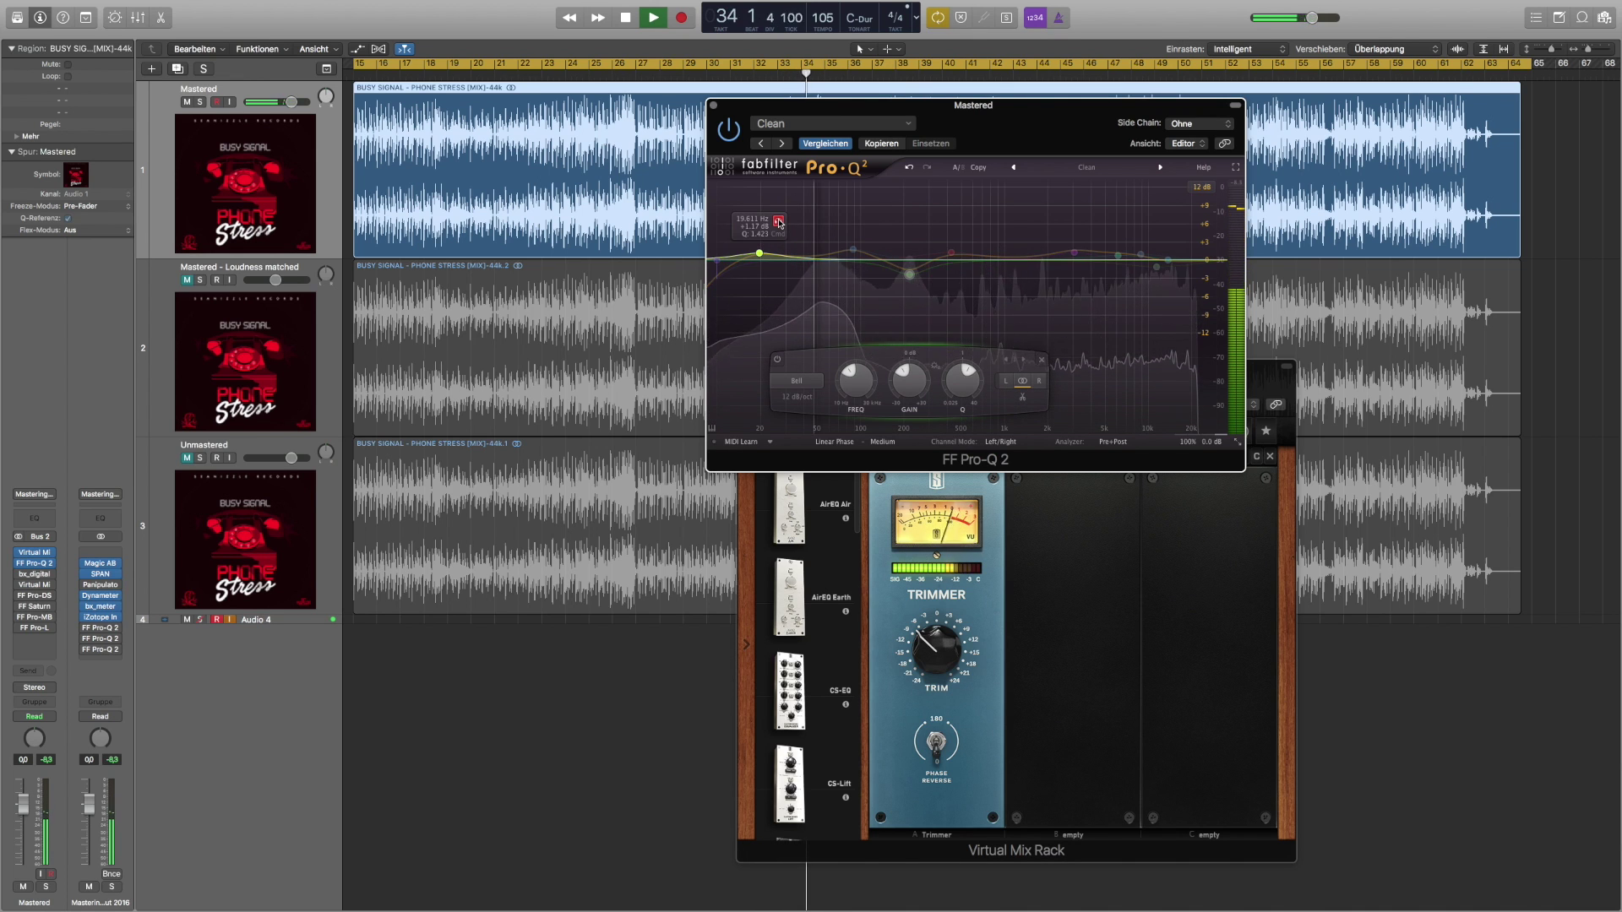
left_click(778, 221)
key("space")
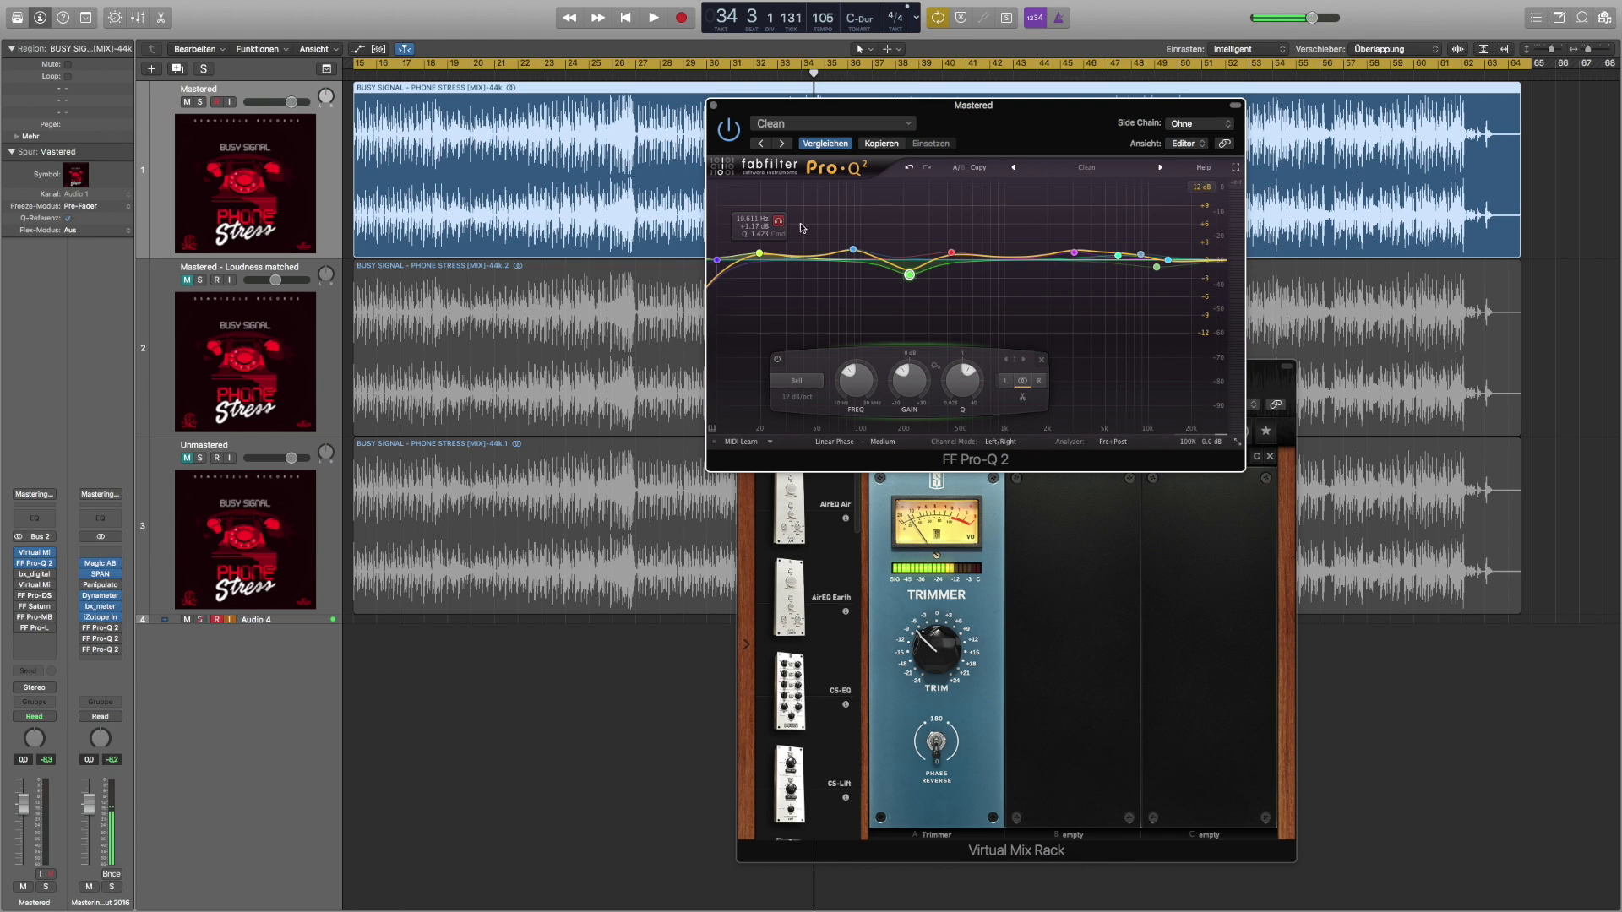
- Audition the purple +1.27 dB boost band in Pro-Q 2 from about bar 33 using its solo and bypass
left_click(1073, 253)
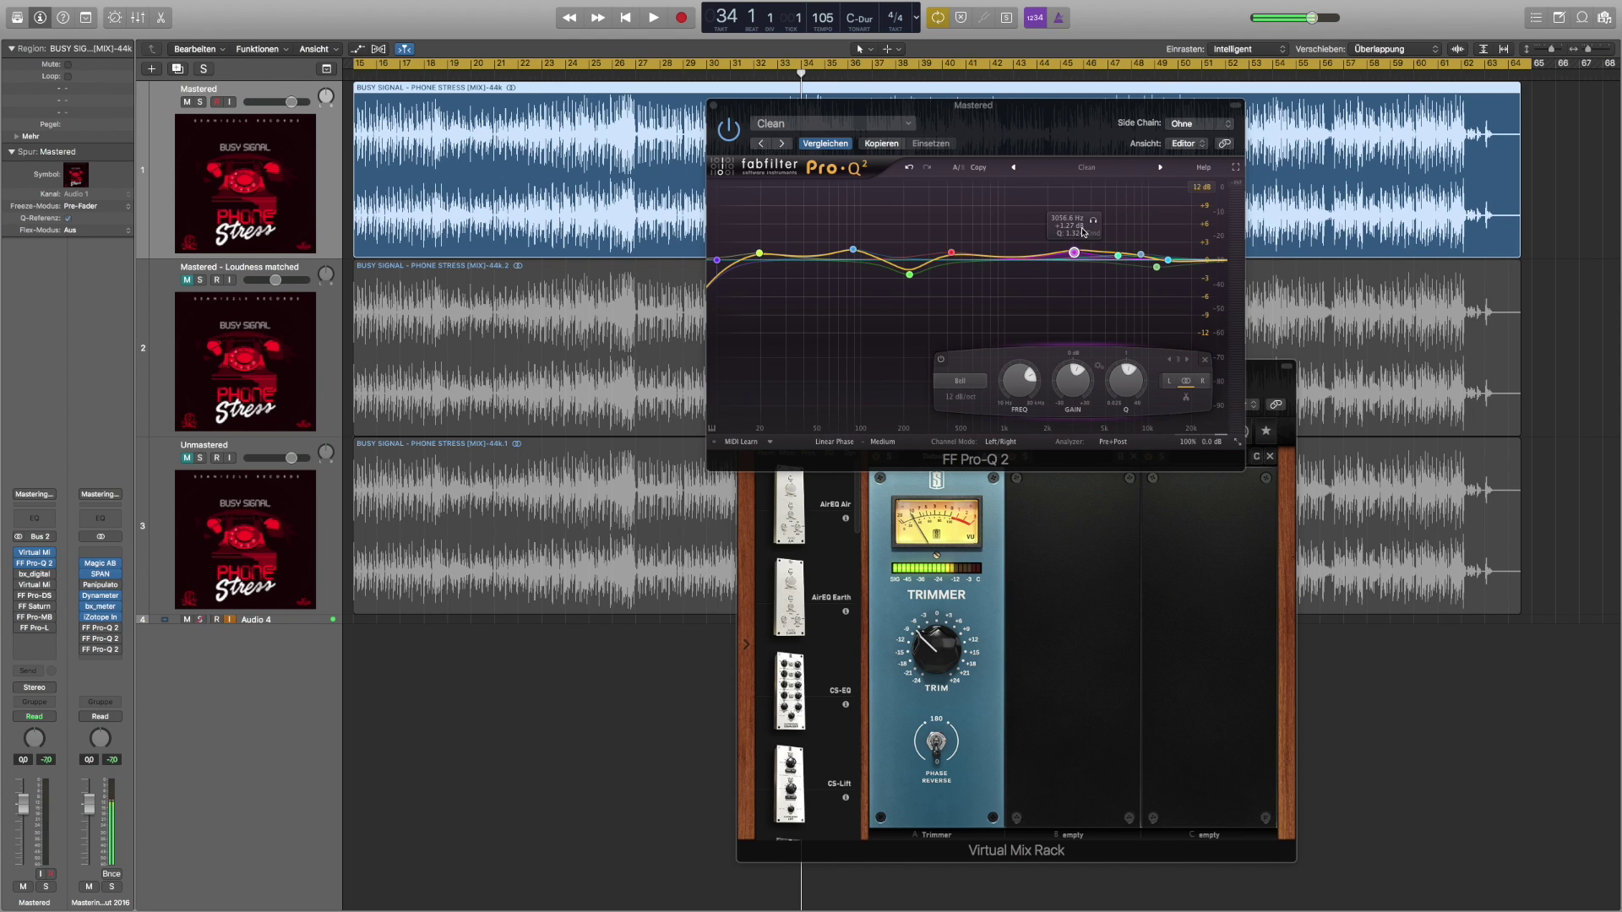
left_click(789, 75)
key("space")
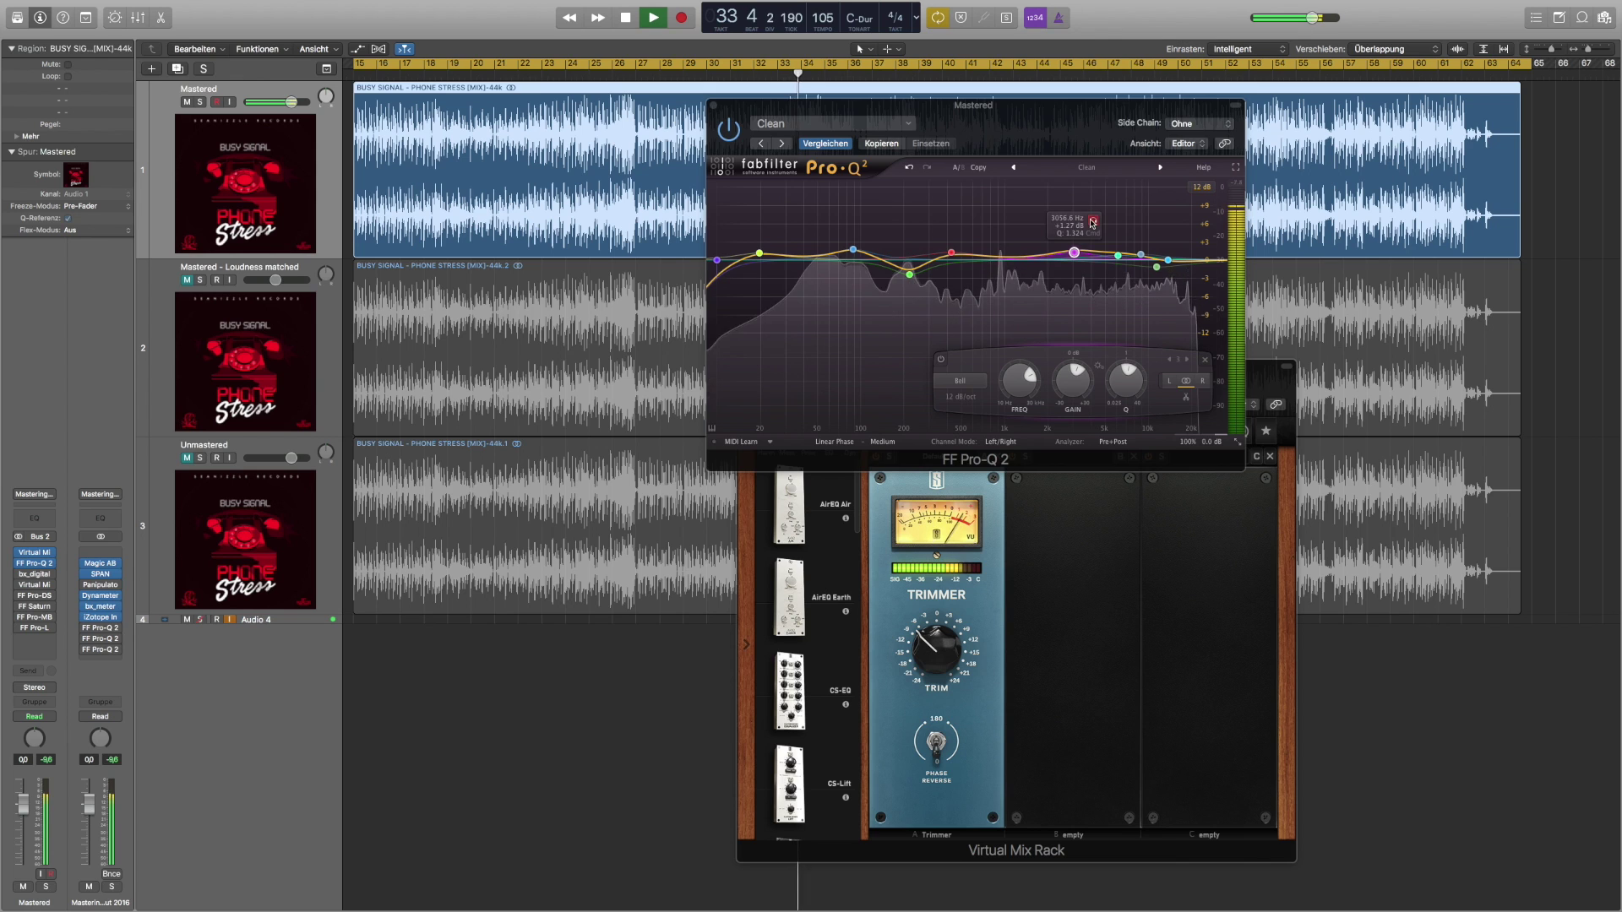
left_click(1092, 222)
left_click_drag(1092, 221, 1092, 221)
left_click(941, 359)
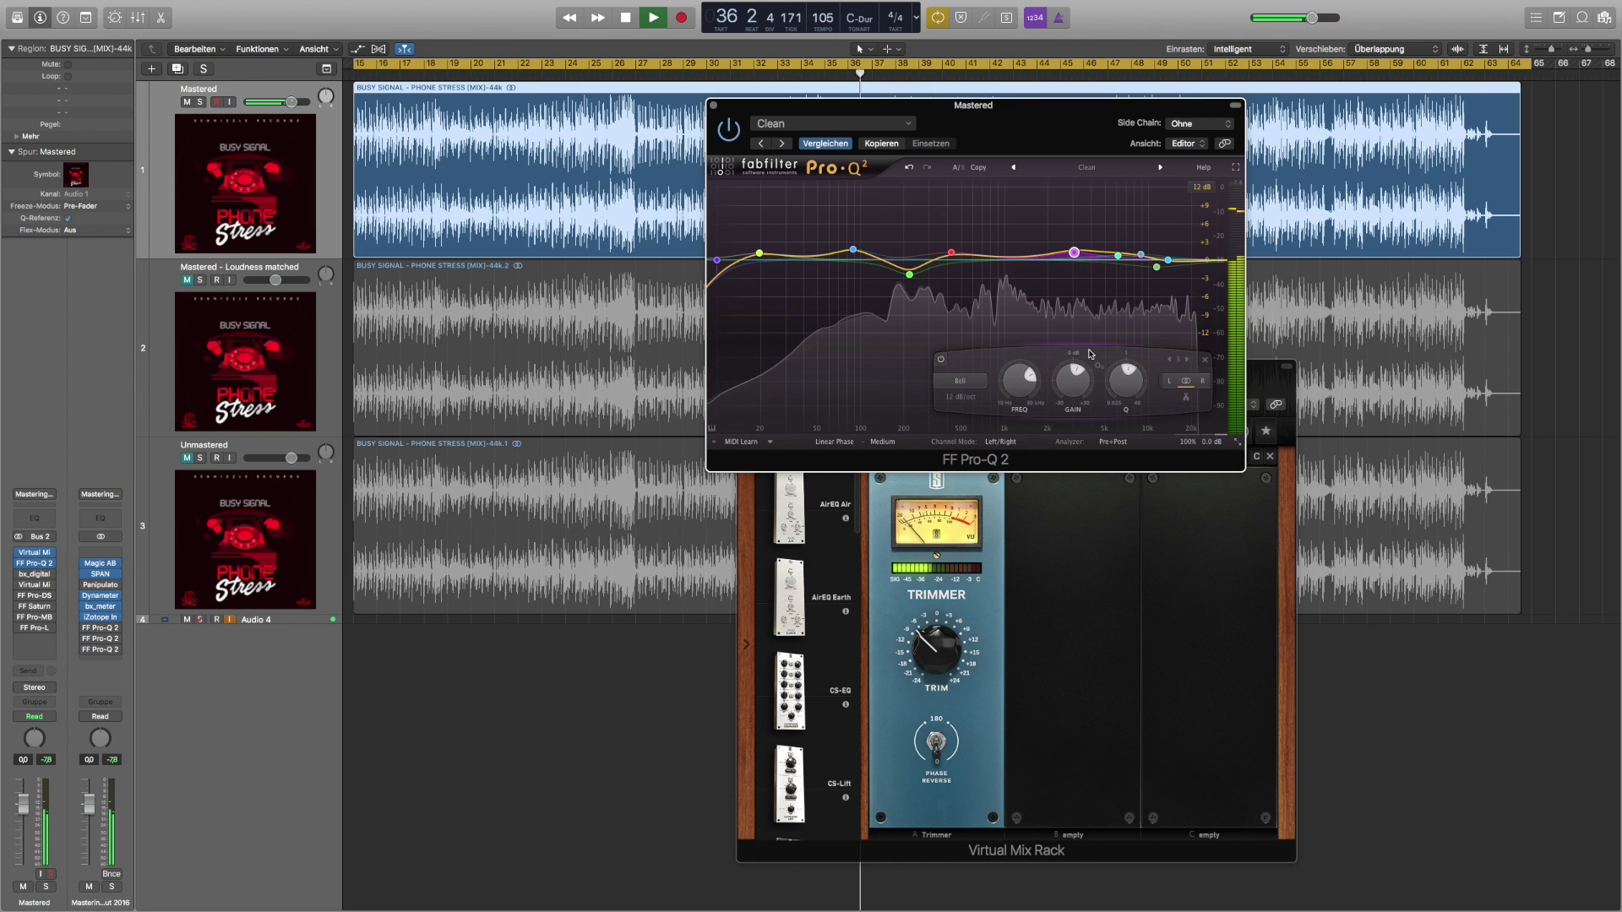
left_click(941, 359)
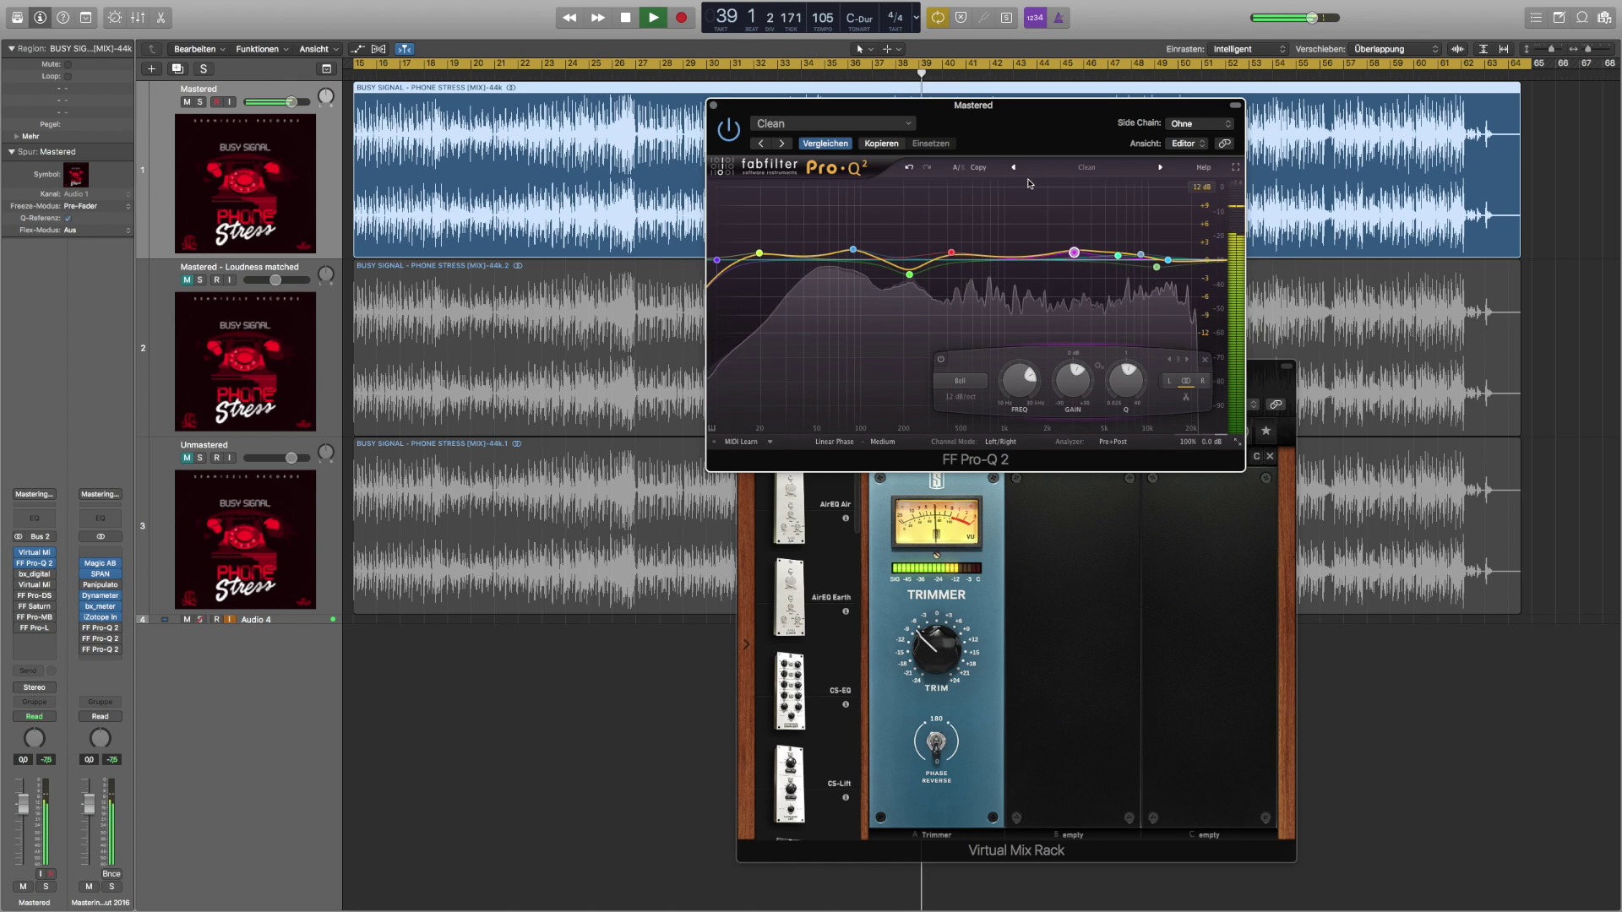
key("space")
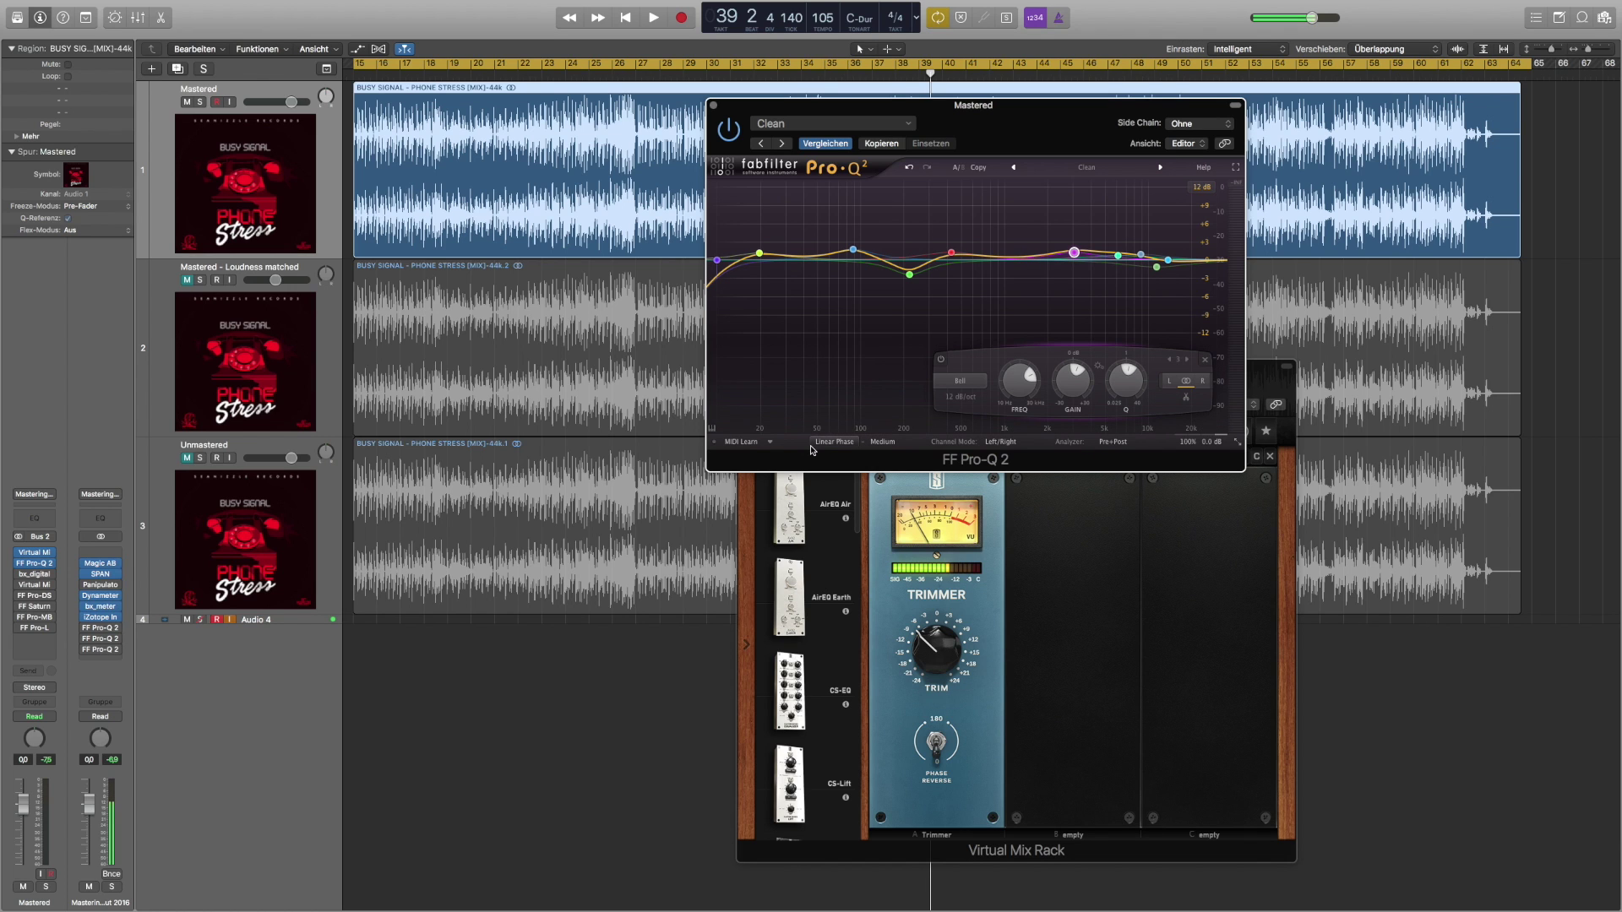
- Enable and open bx_digital V2 on the Mastered track and demonstrate its stereo-section HF gain, ending at 0.7 dB
mouse_move(811, 449)
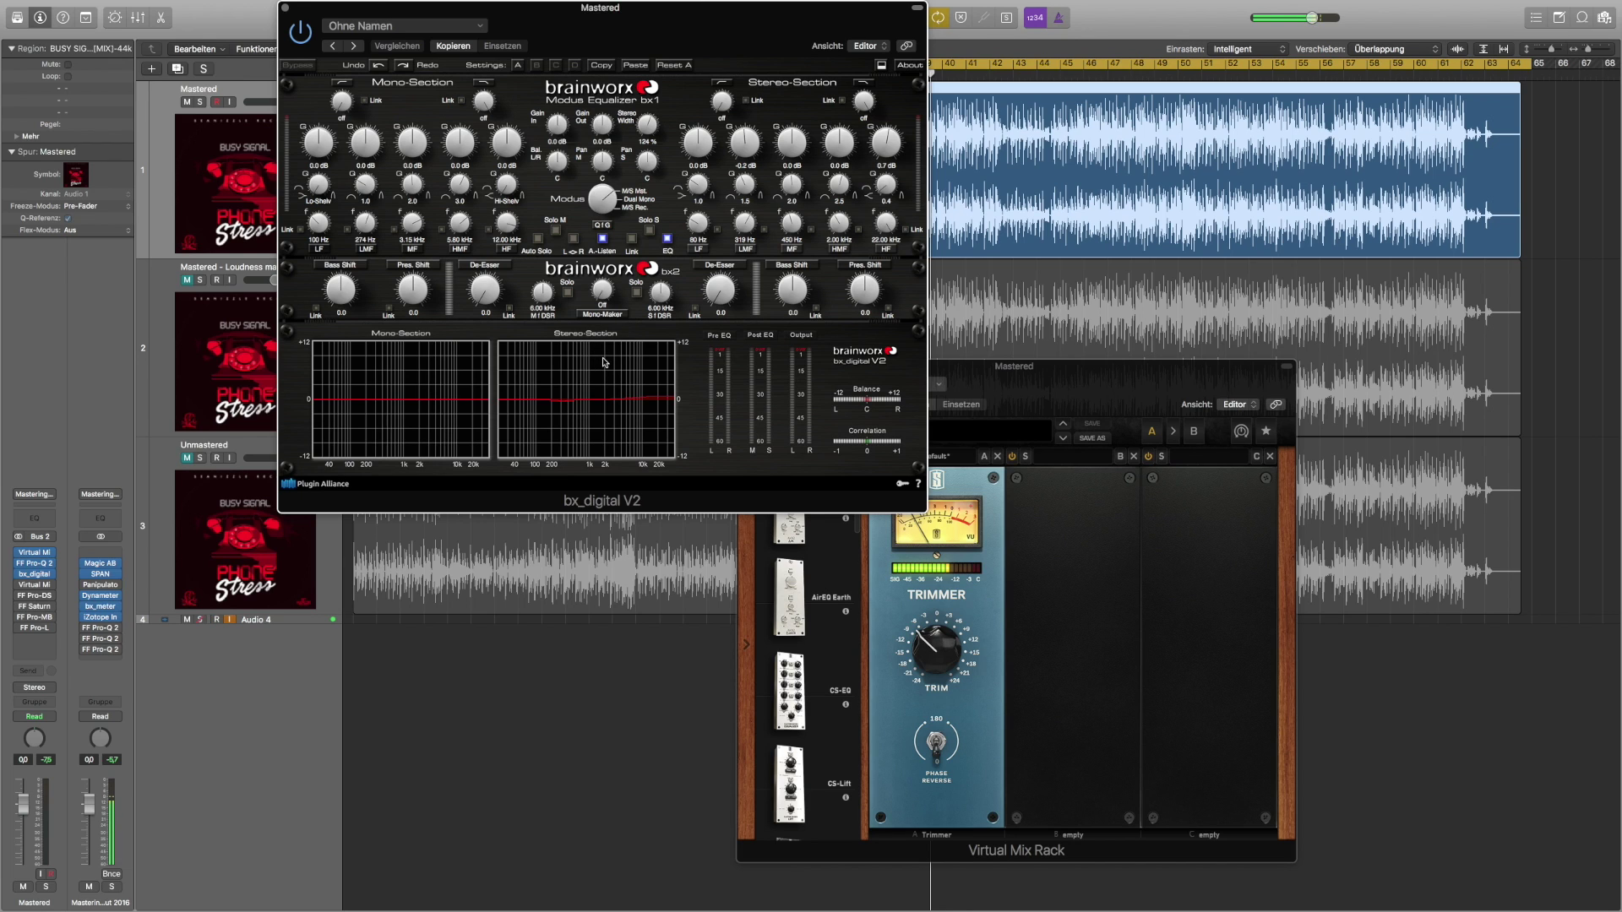
left_click(884, 145)
scroll(884, 145, "down", 5)
scroll(884, 144, "up", 3)
scroll(884, 145, "down", 1)
scroll(884, 145, "up", 3)
left_click_drag(475, 9, 739, 297)
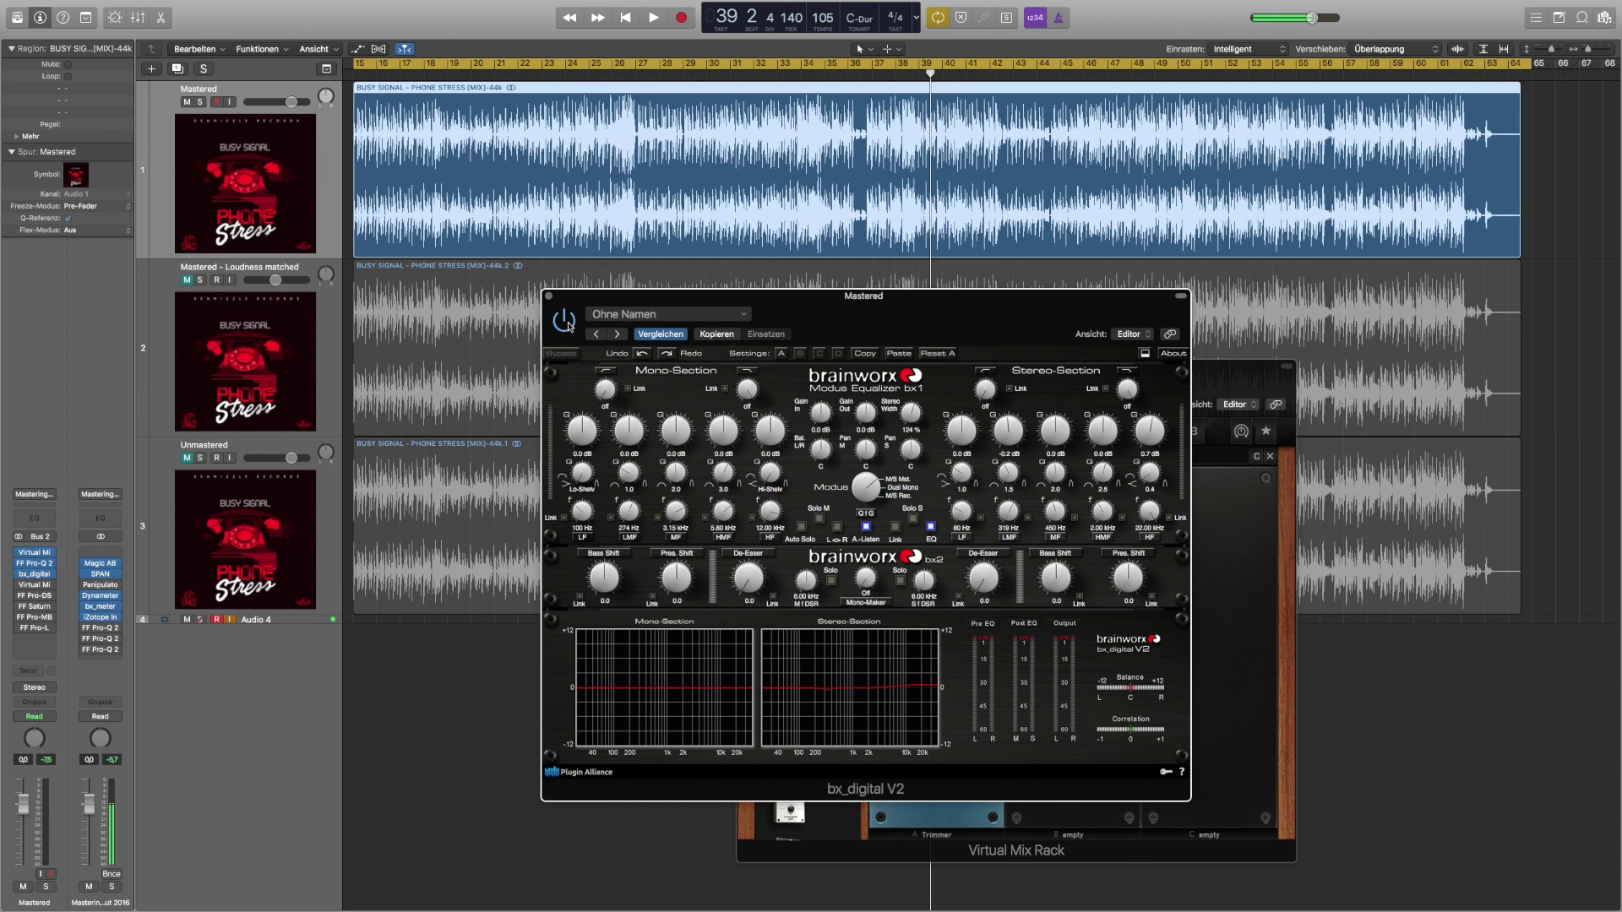
- Compare the Mastered track with bx_digital V2 bypassed and active during playback, and close the plug-in window
key("space")
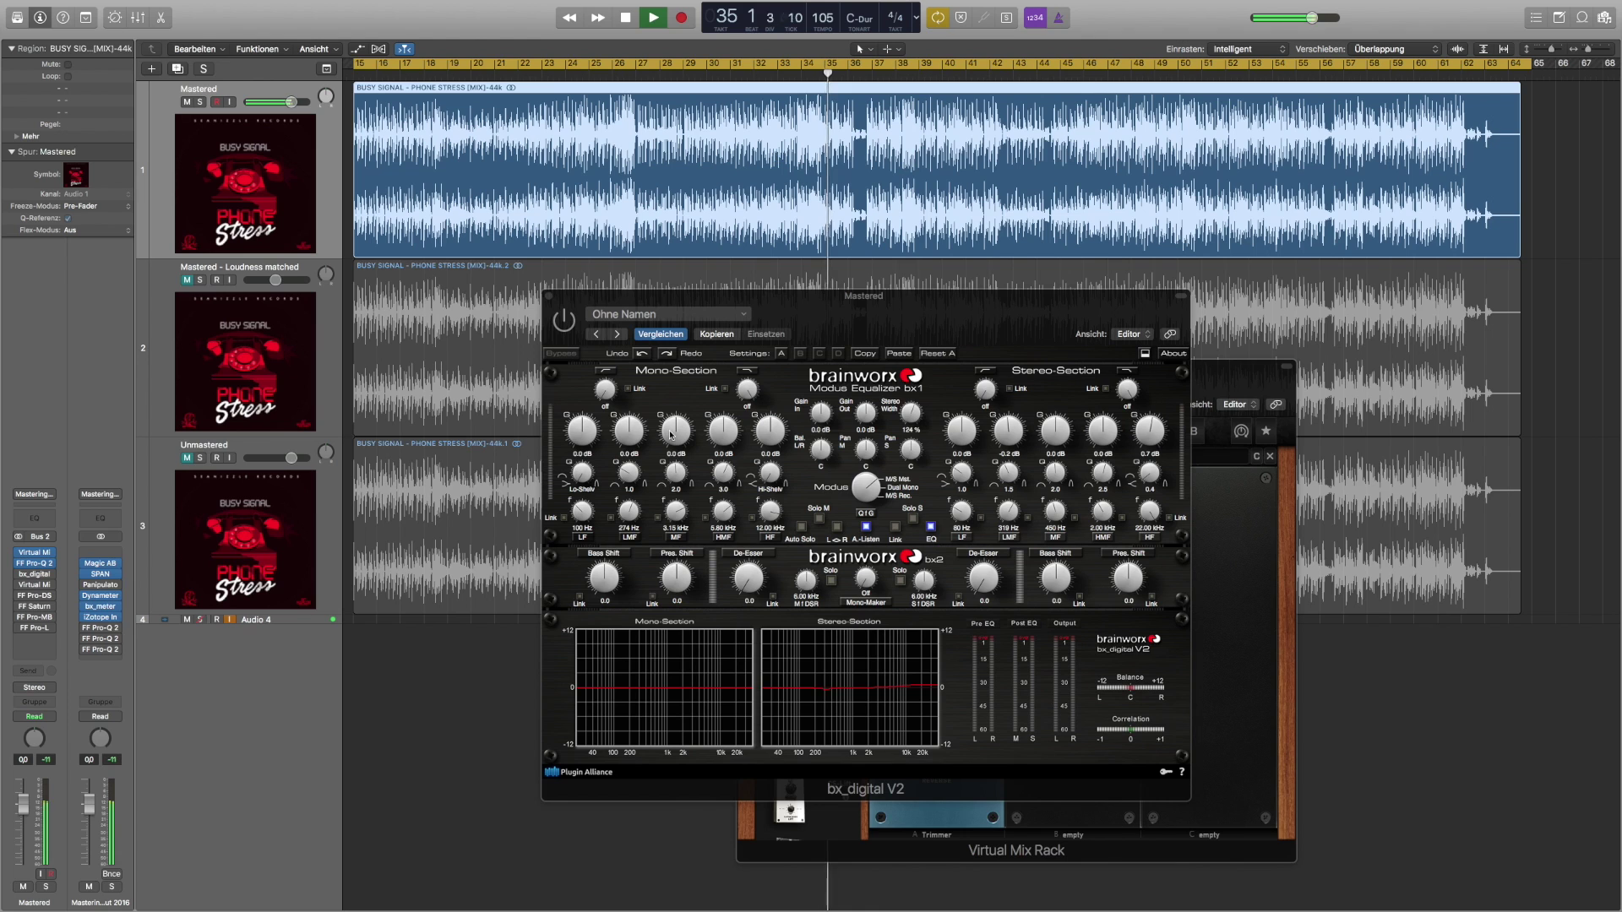
left_click(558, 320)
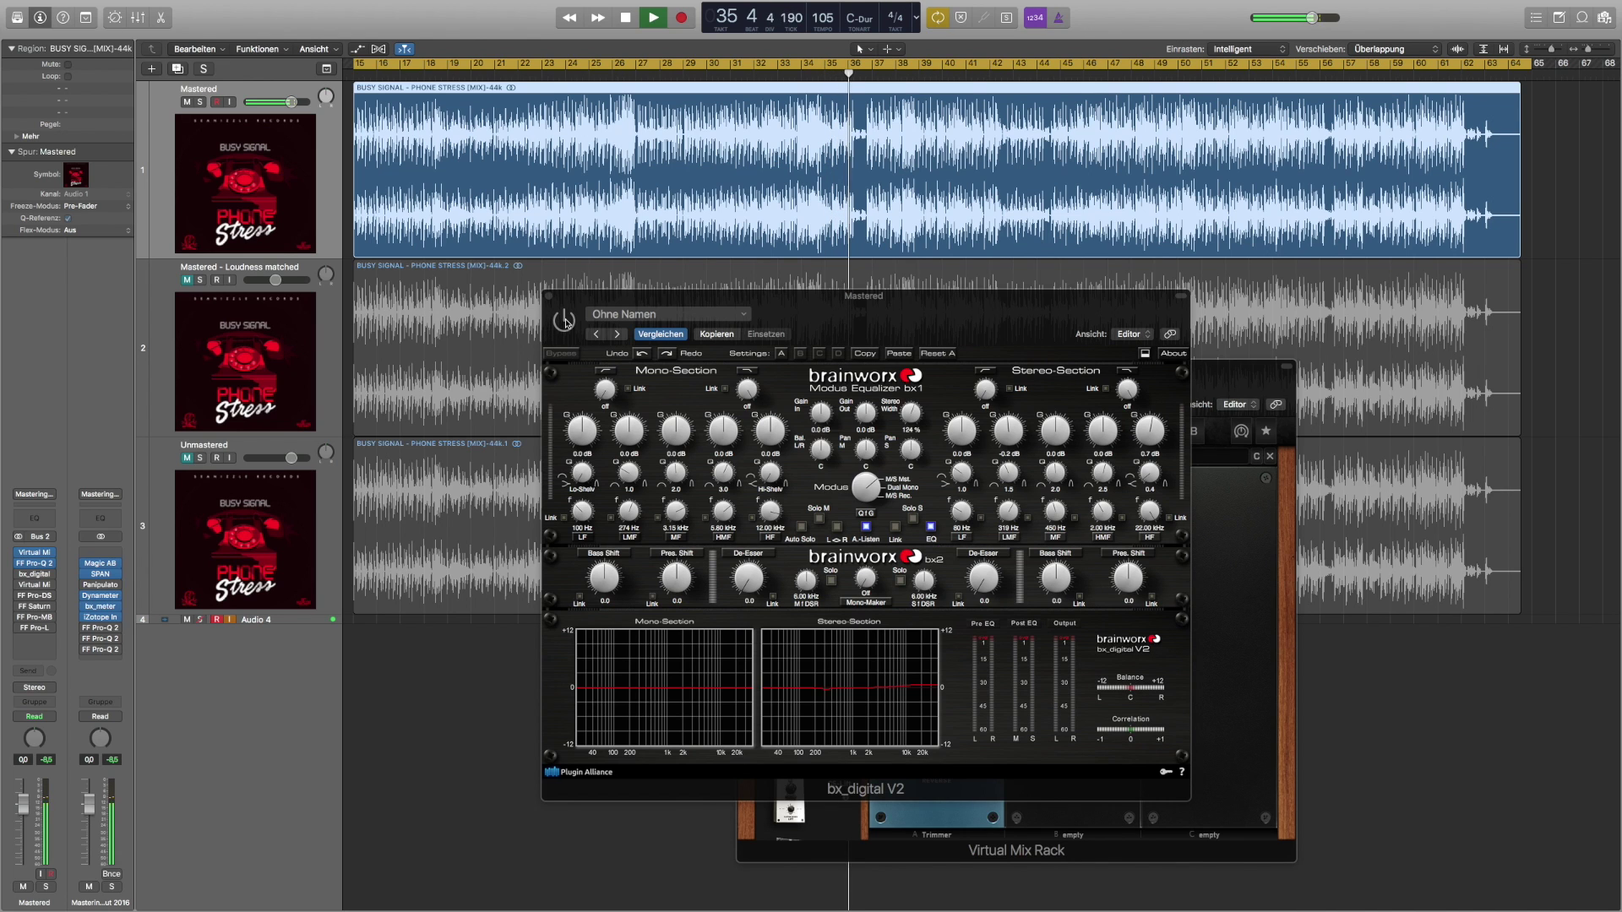
left_click(566, 324)
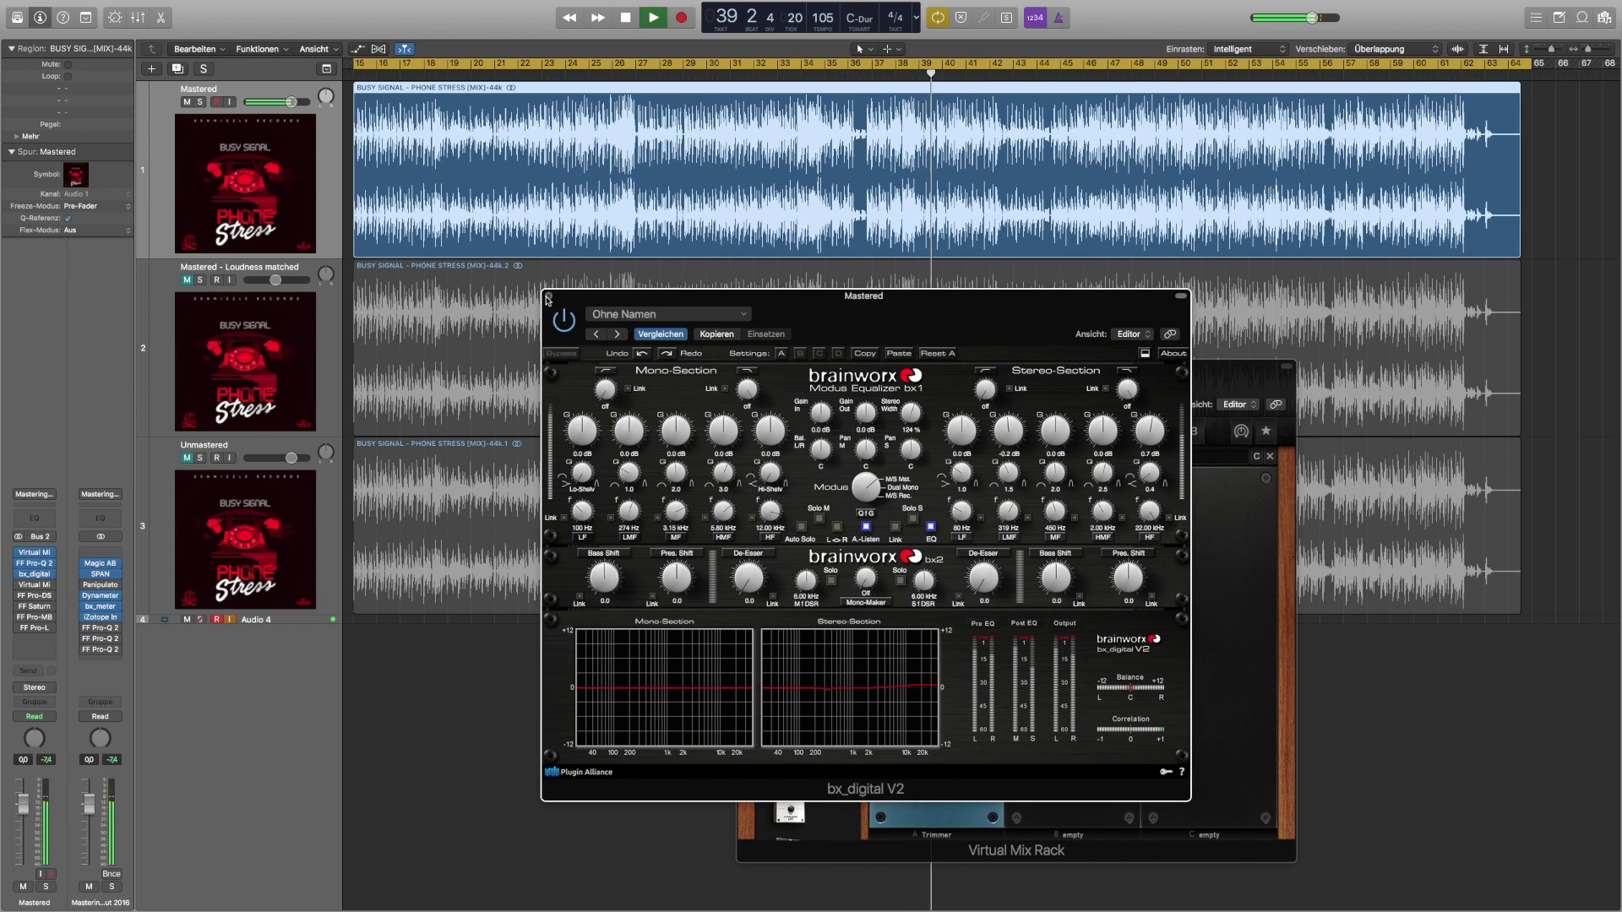
key("space")
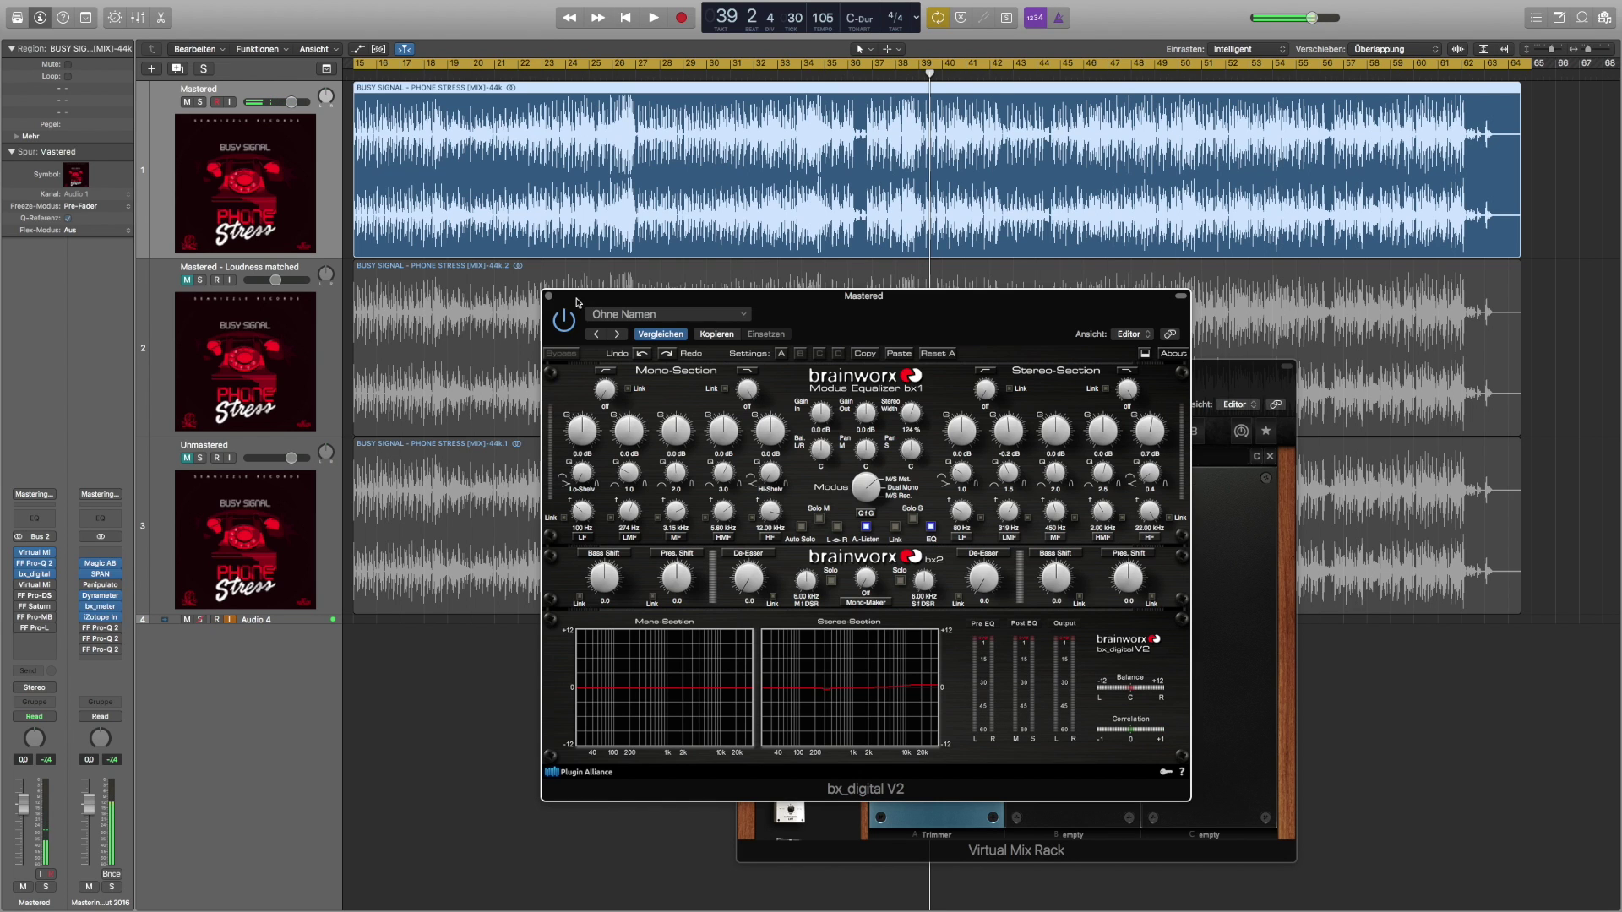
left_click(549, 296)
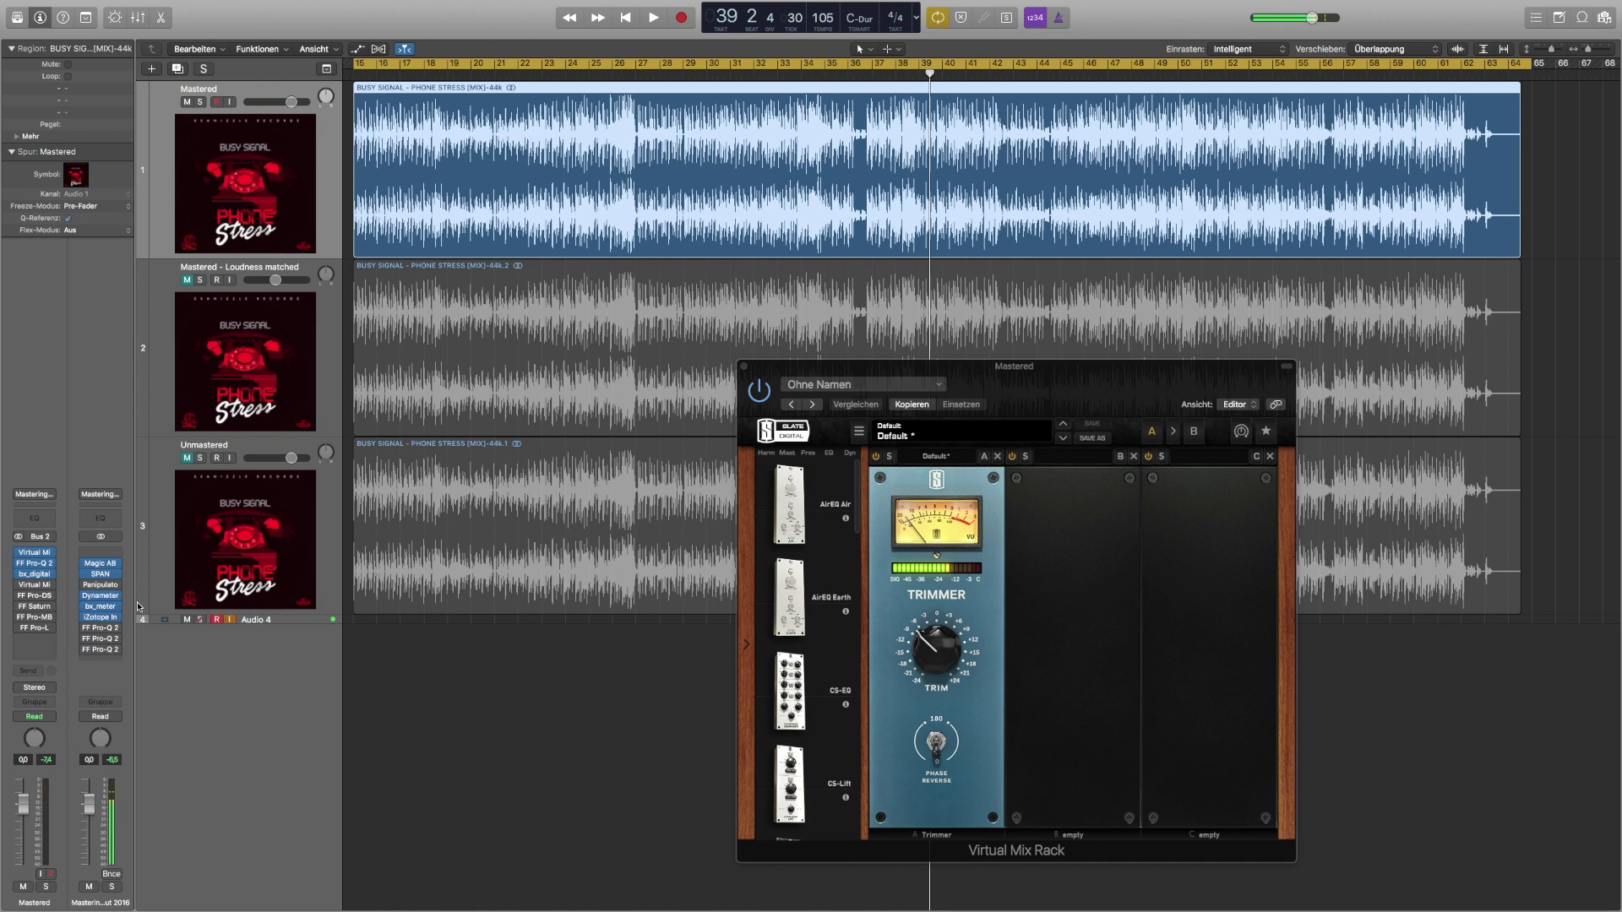
- Enable and open the second Virtual Mix Rack on the Mastered track, placing its window clear of the channel strip
mouse_move(36, 590)
left_click(33, 585)
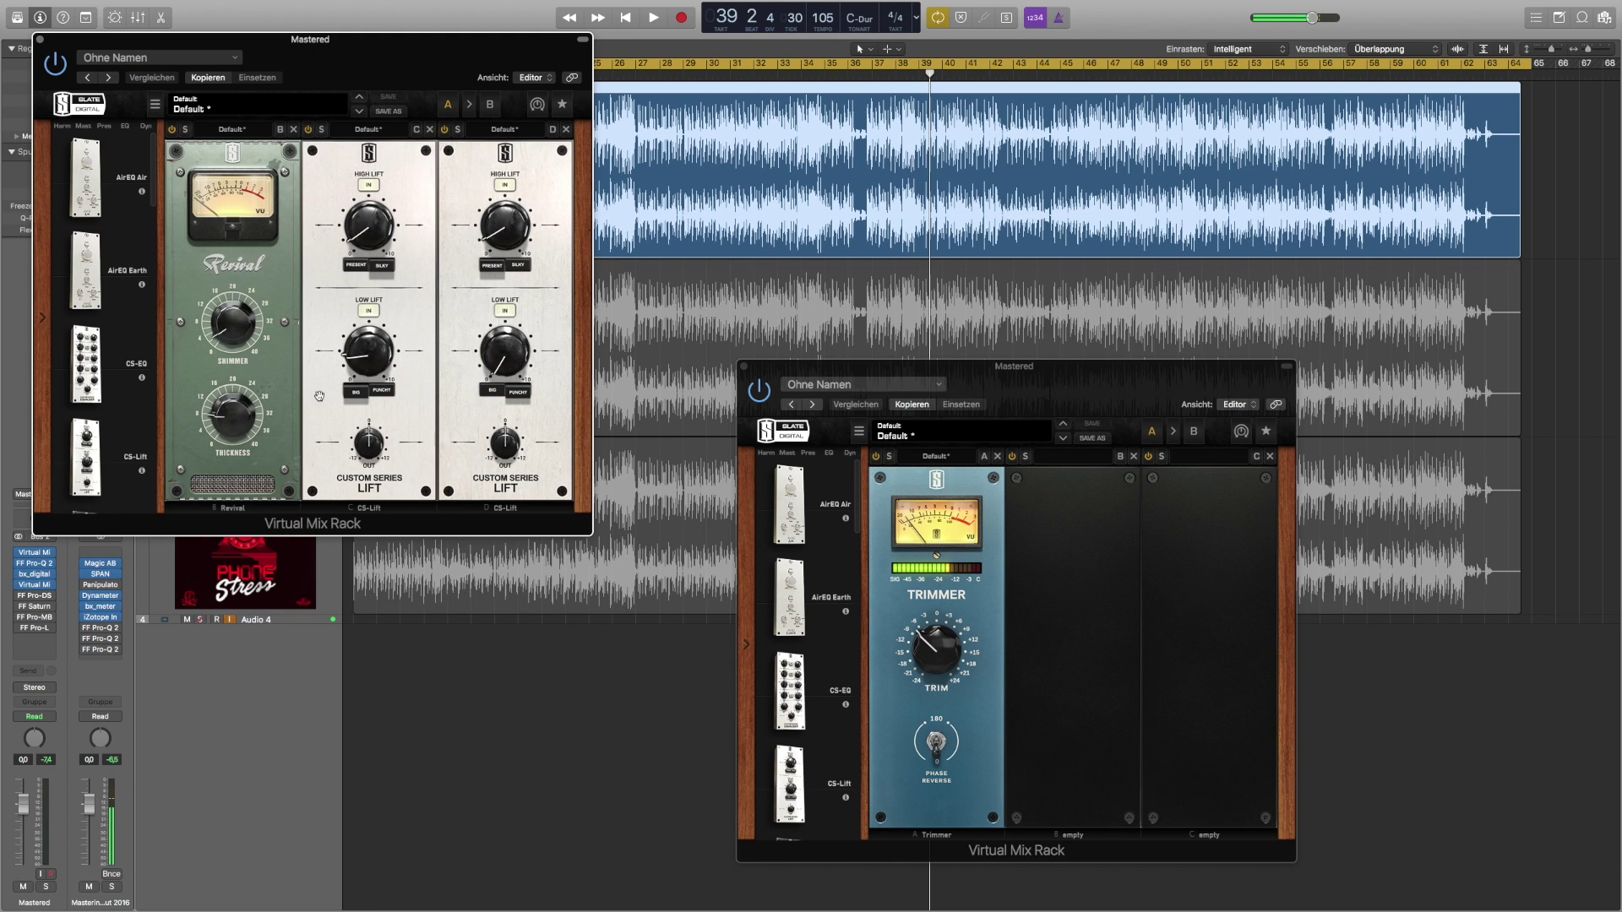
left_click_drag(338, 40, 690, 142)
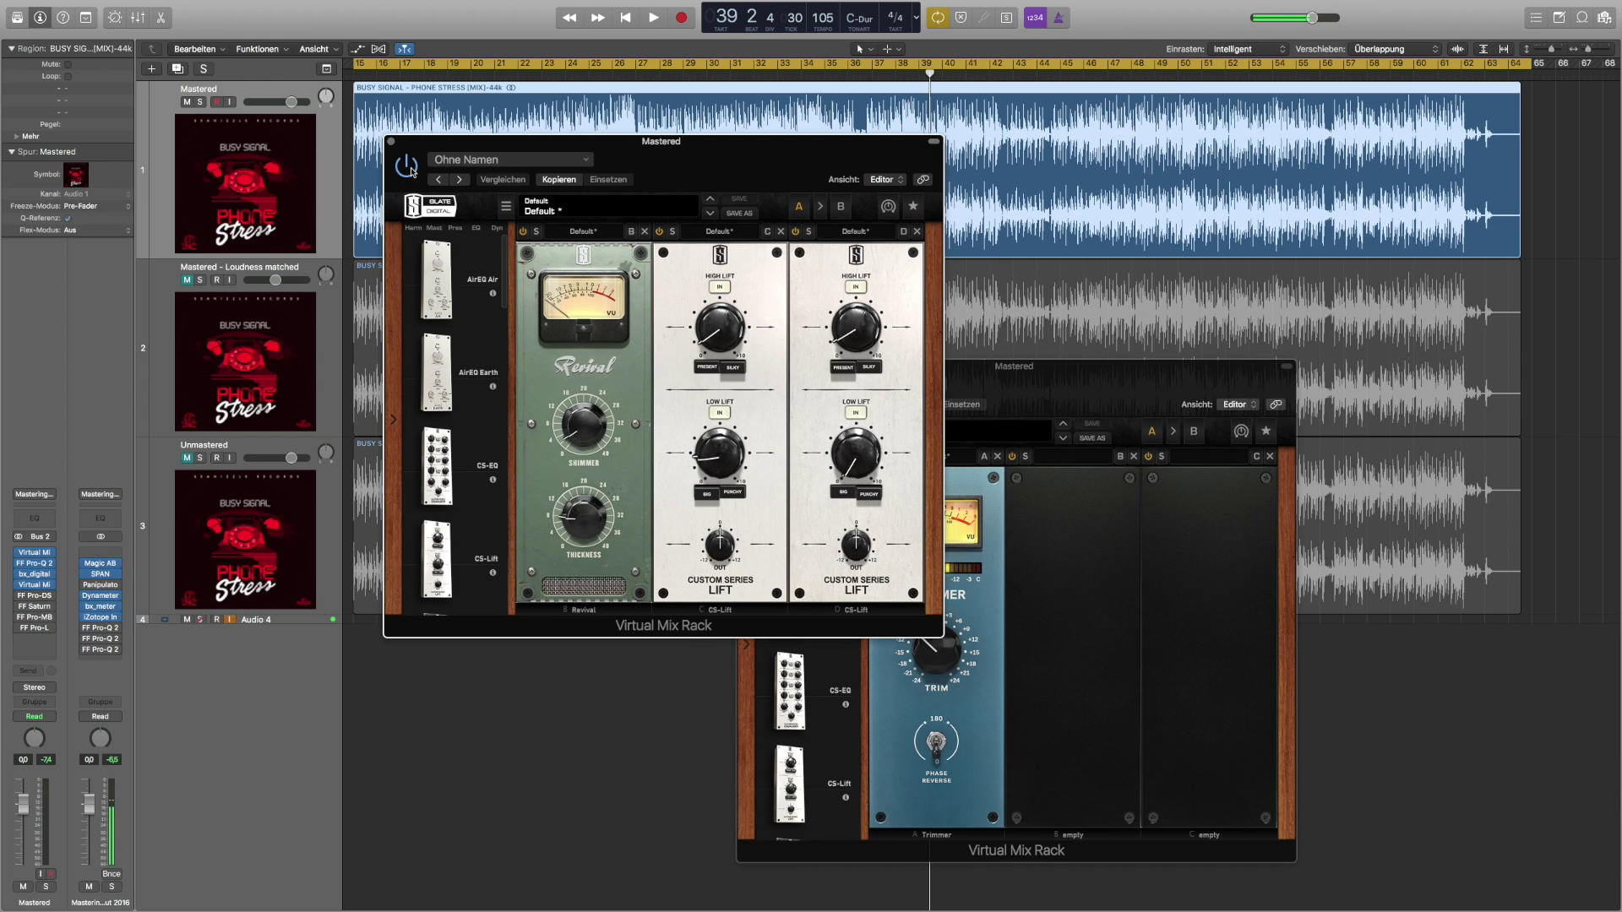
- Compare the playback with the second Virtual Mix Rack (Revival and two Custom Series Lift modules) bypassed and active, and close its window
key("space")
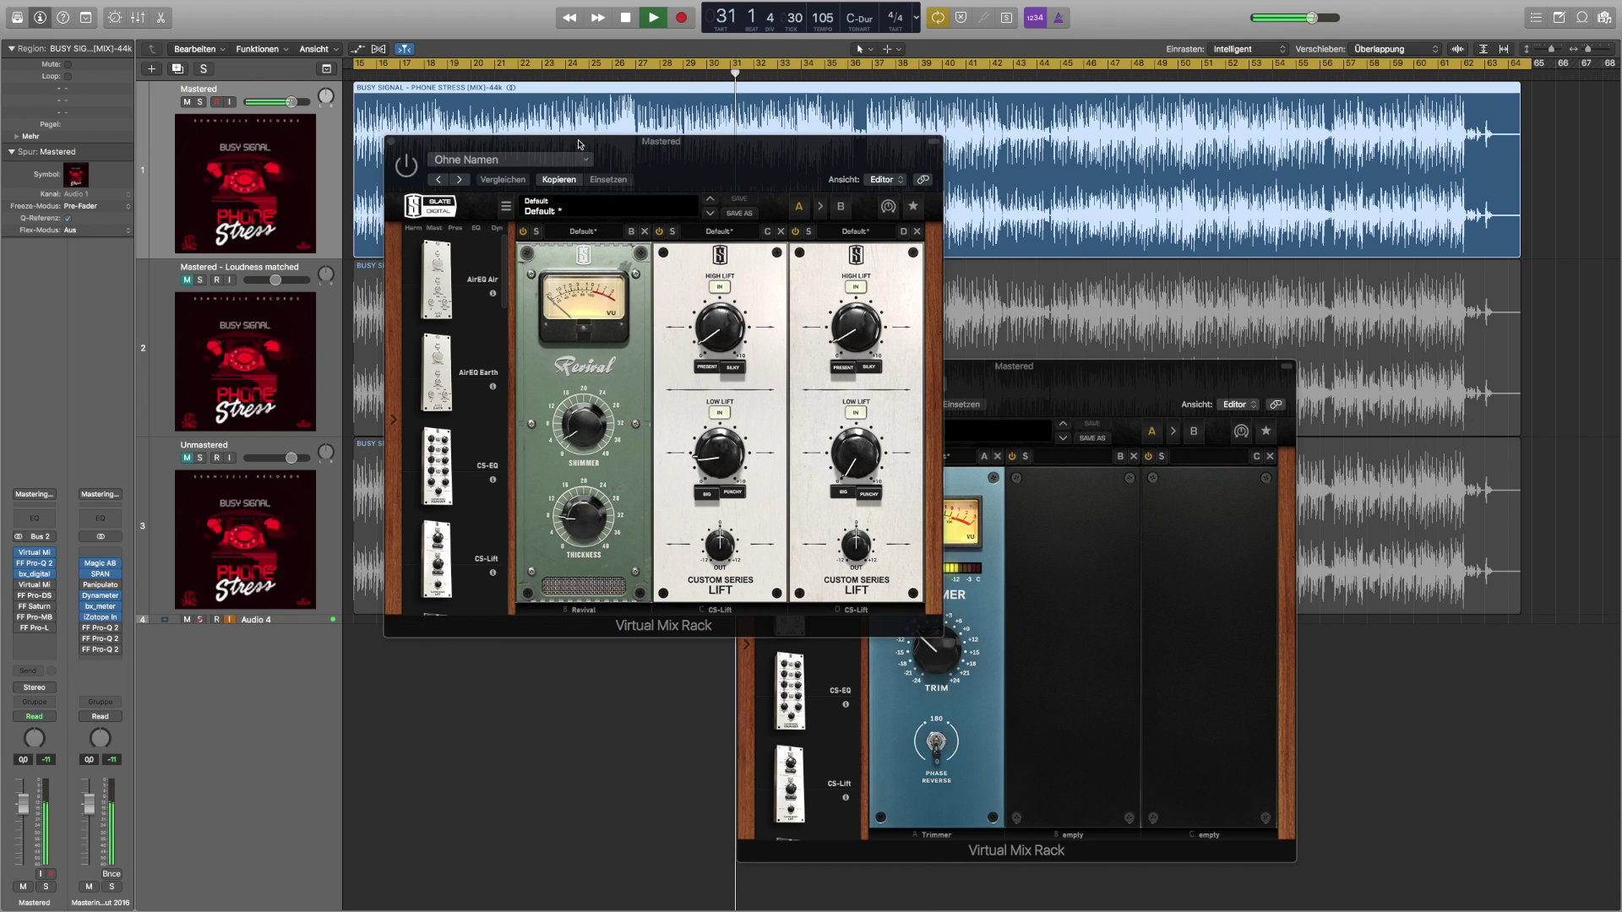
left_click(407, 171)
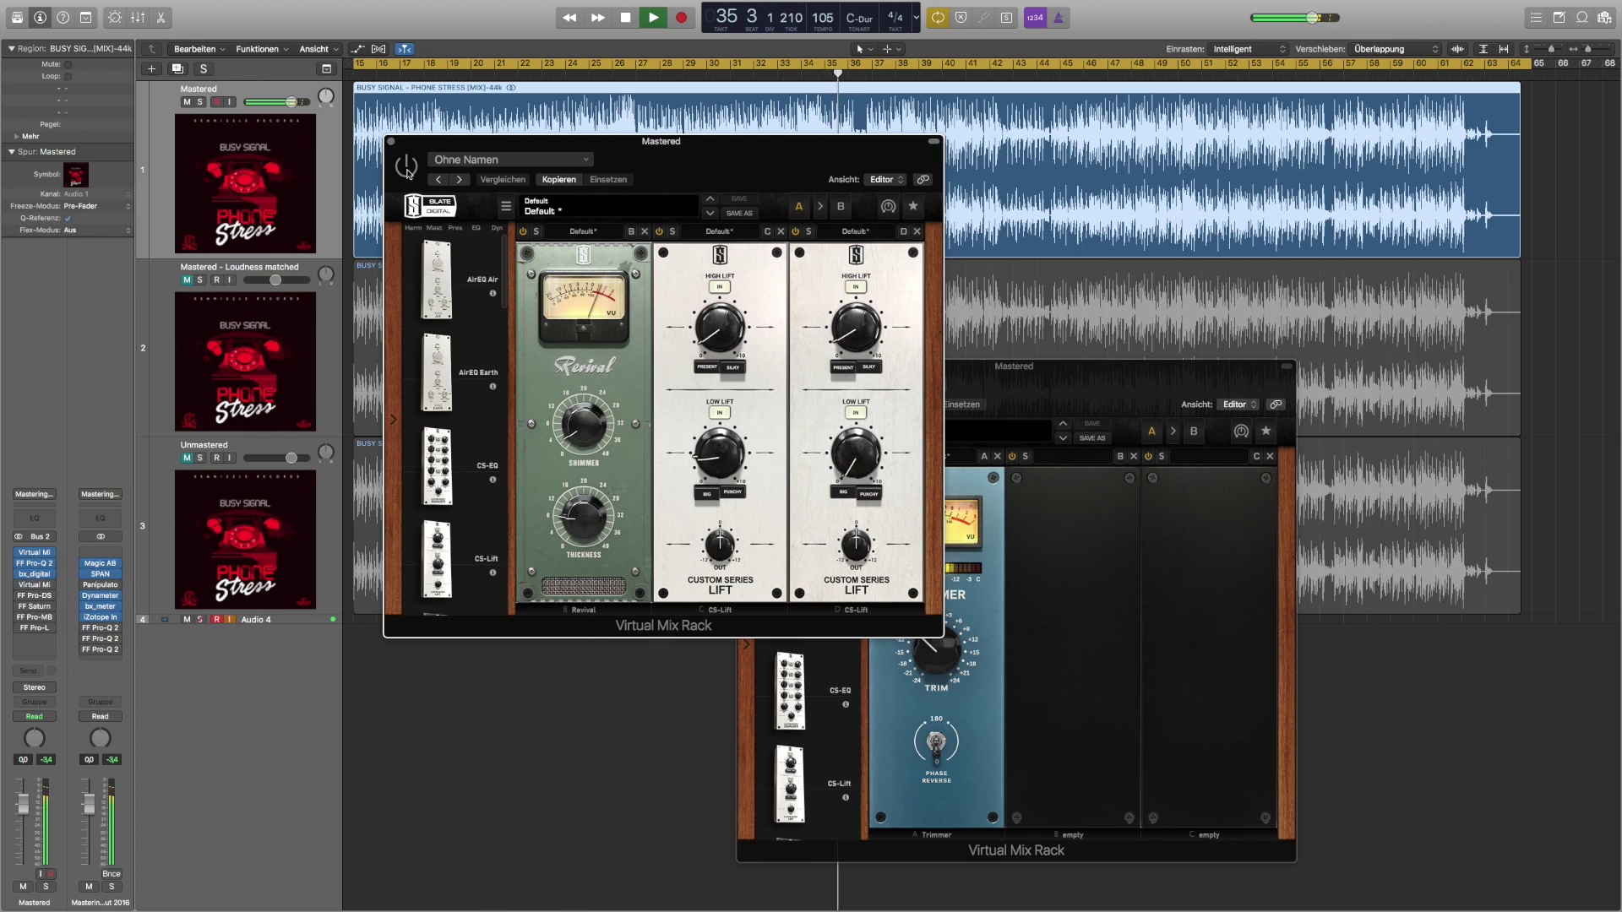
left_click(407, 167)
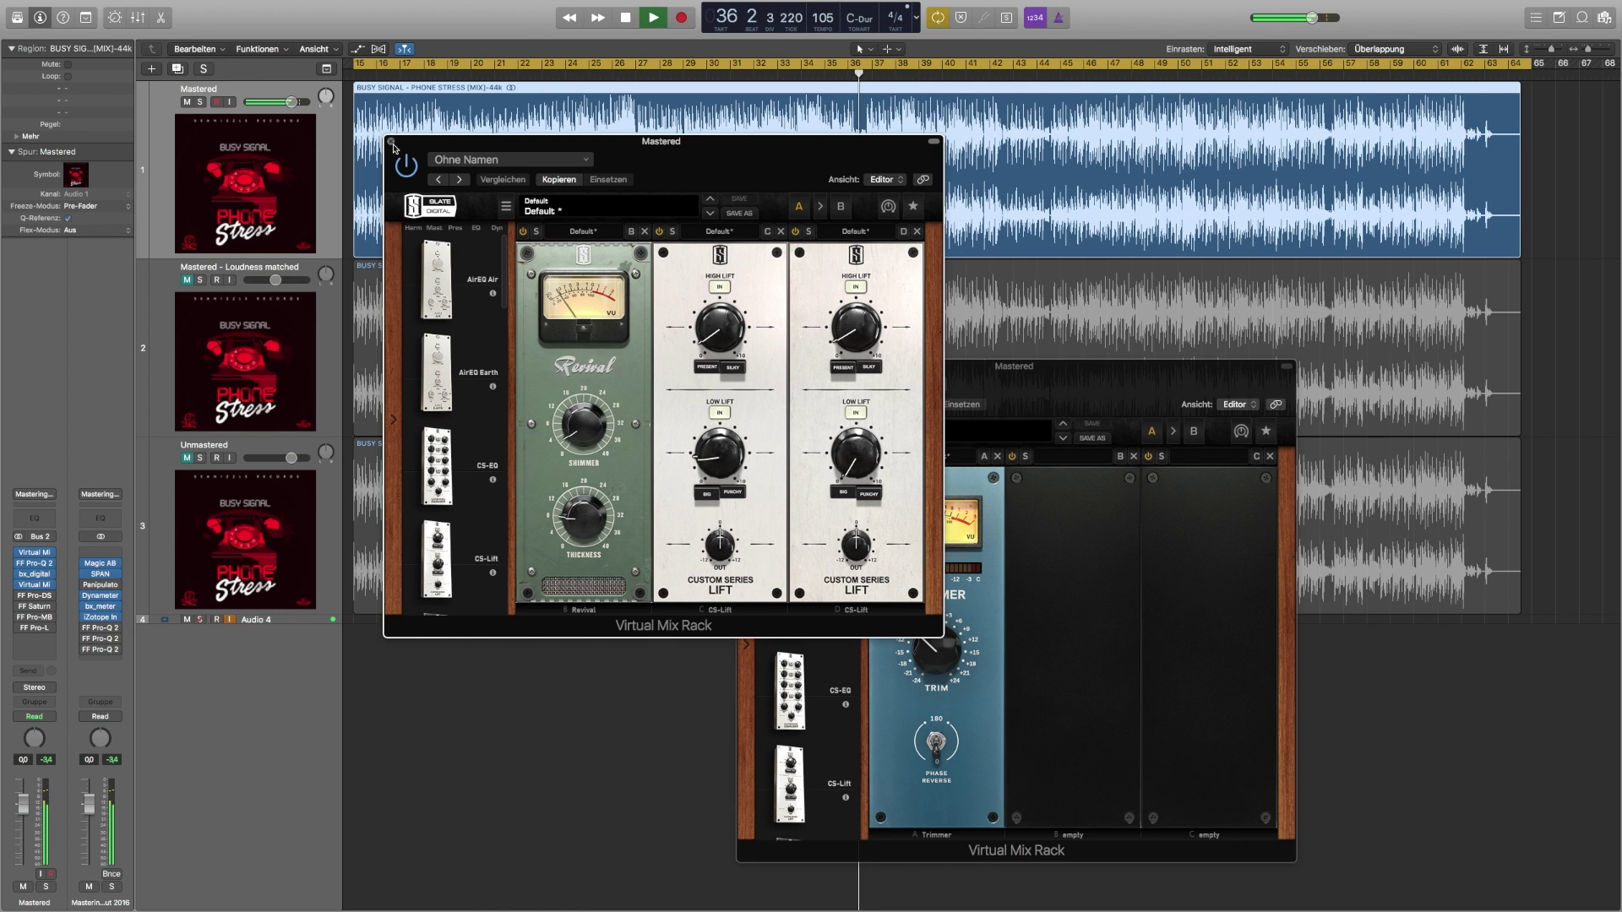
key("space")
left_click(392, 143)
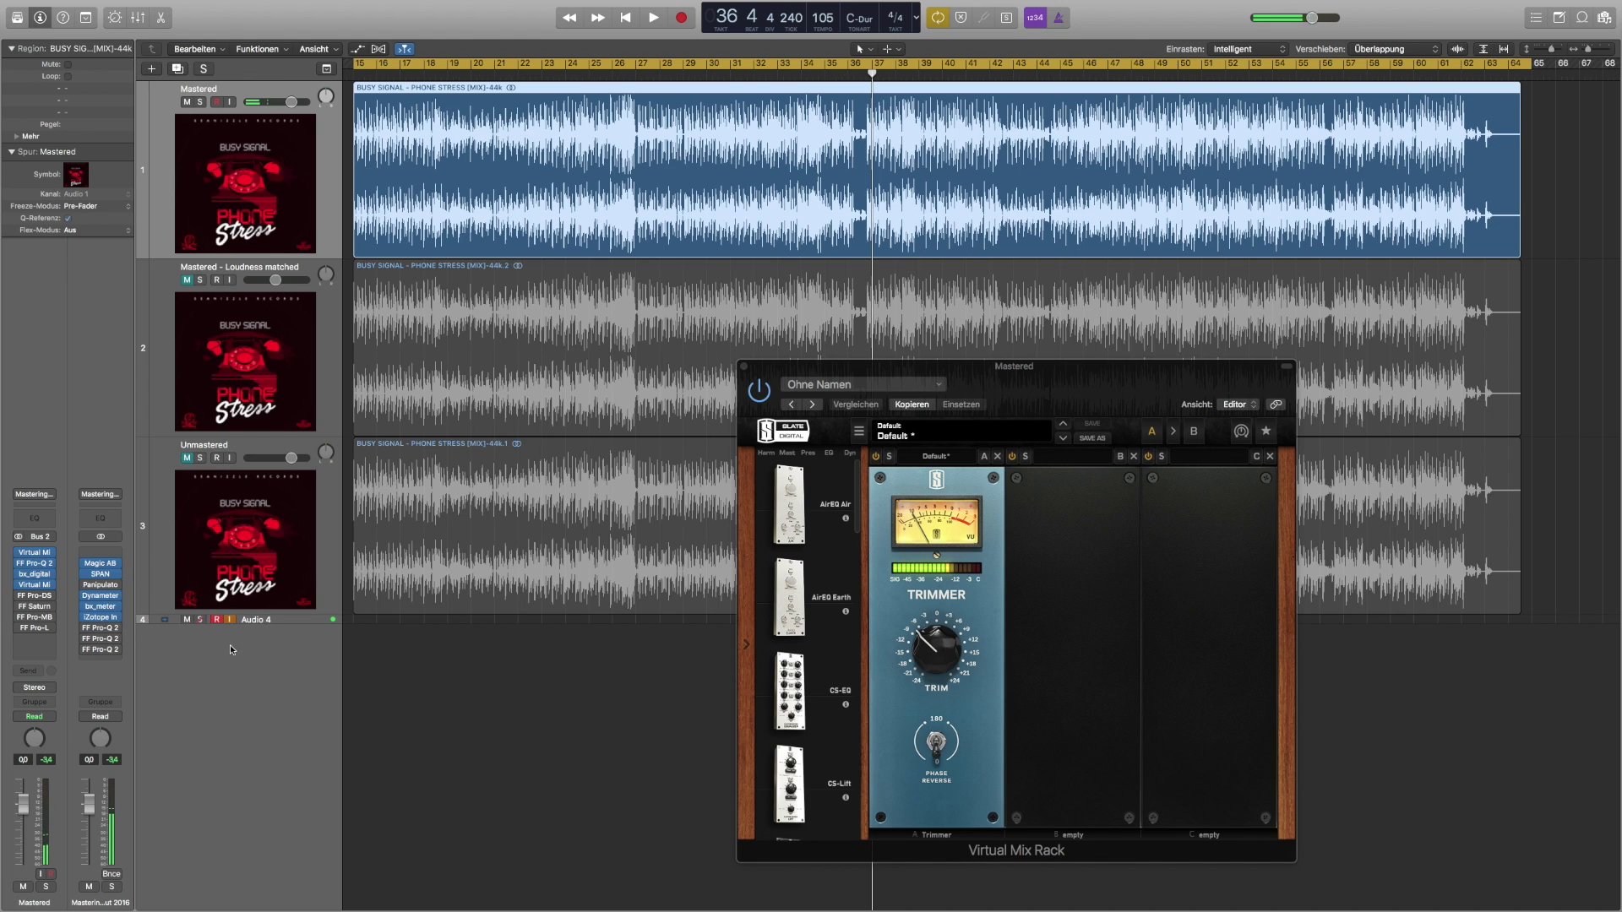
- Close the remaining Virtual Mix Rack window, and enable and open FF Pro-DS on the Mastered track over the arrangement
mouse_move(46, 600)
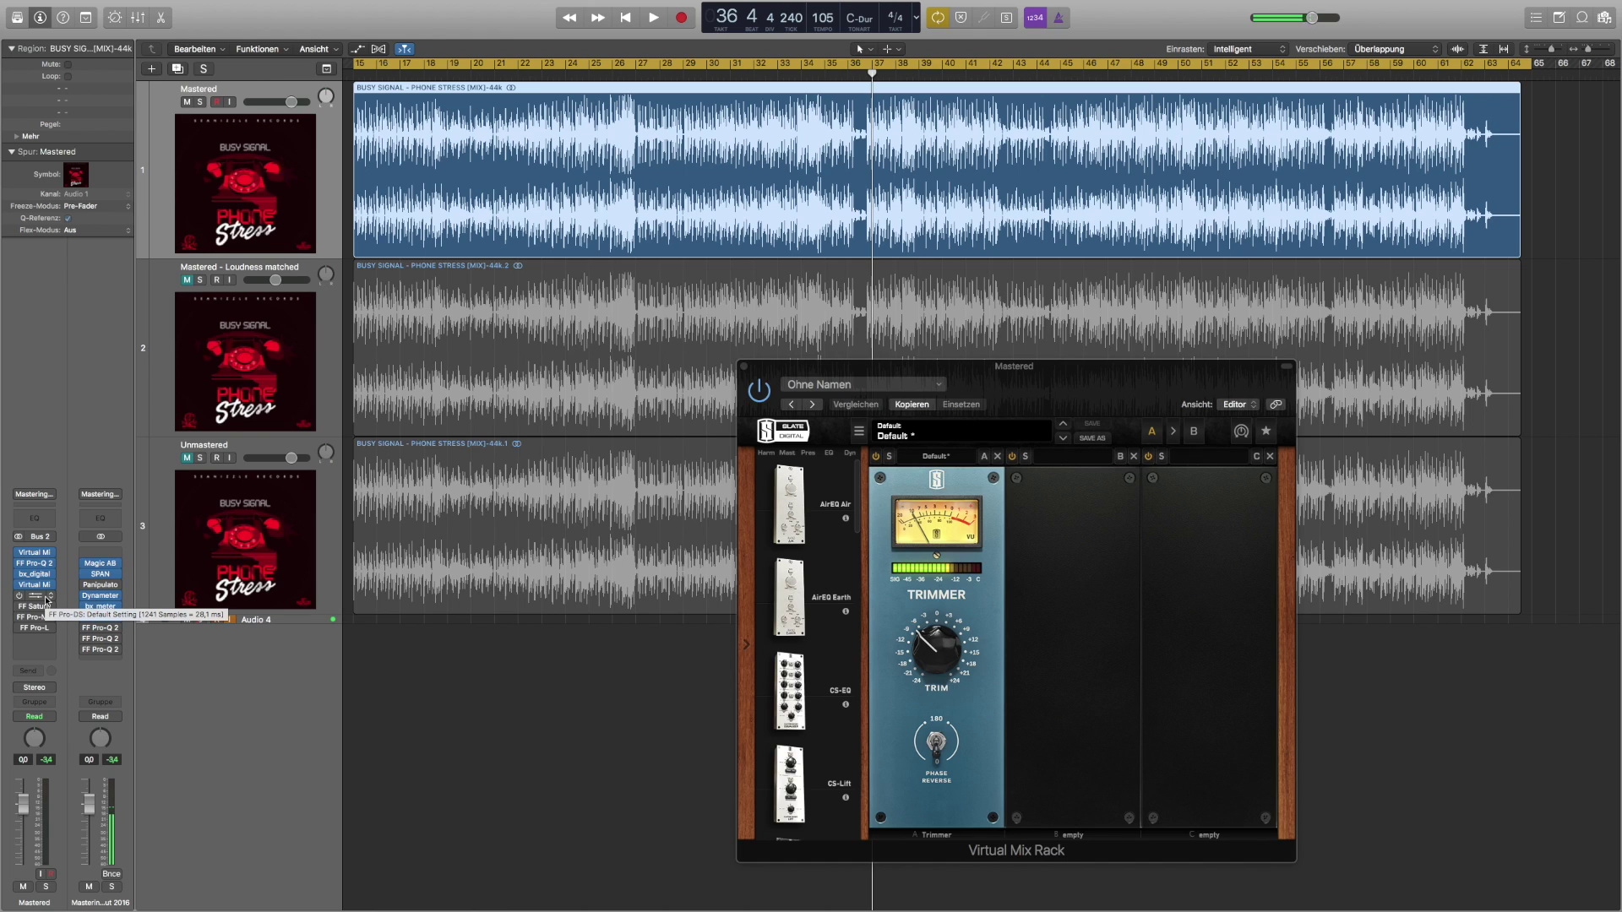
left_click(744, 368)
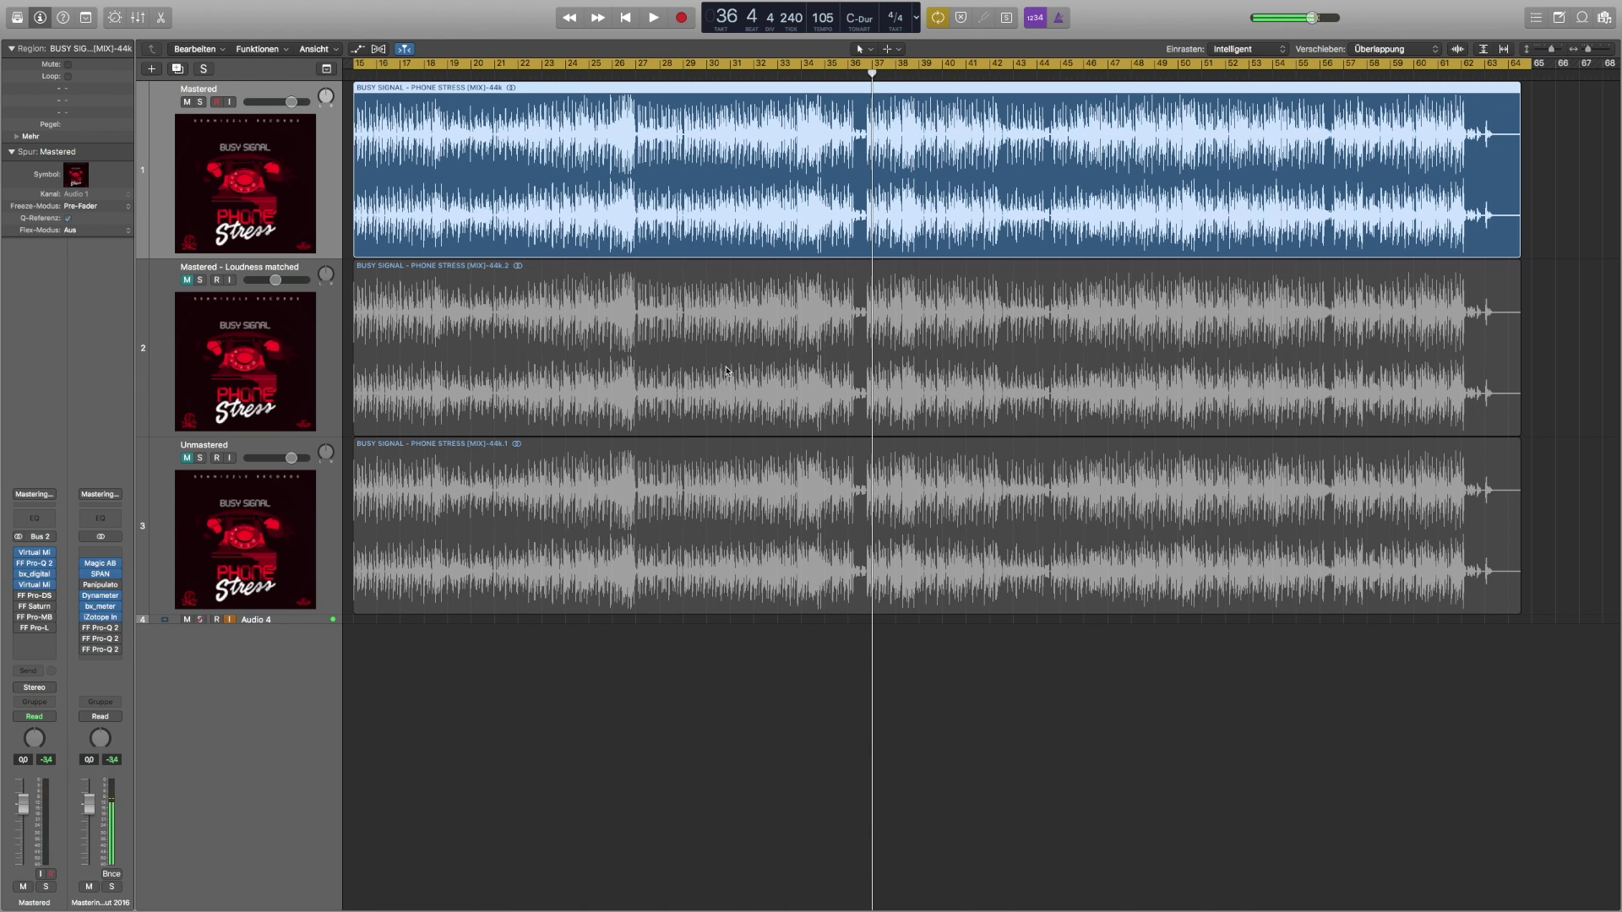
left_click(32, 596)
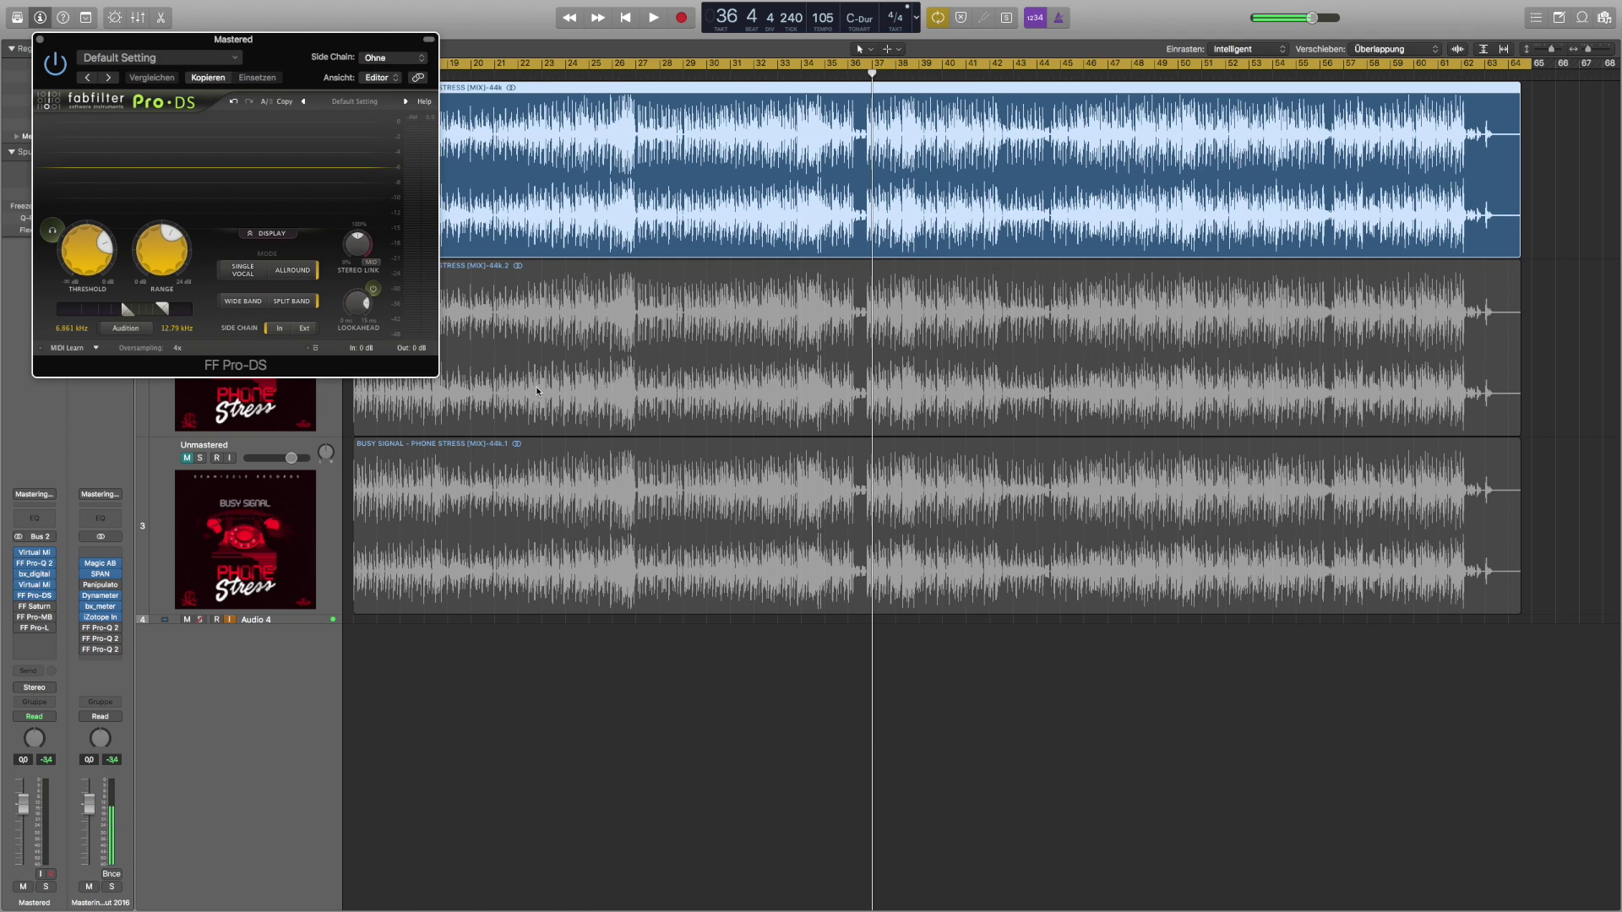
left_click_drag(239, 44, 906, 234)
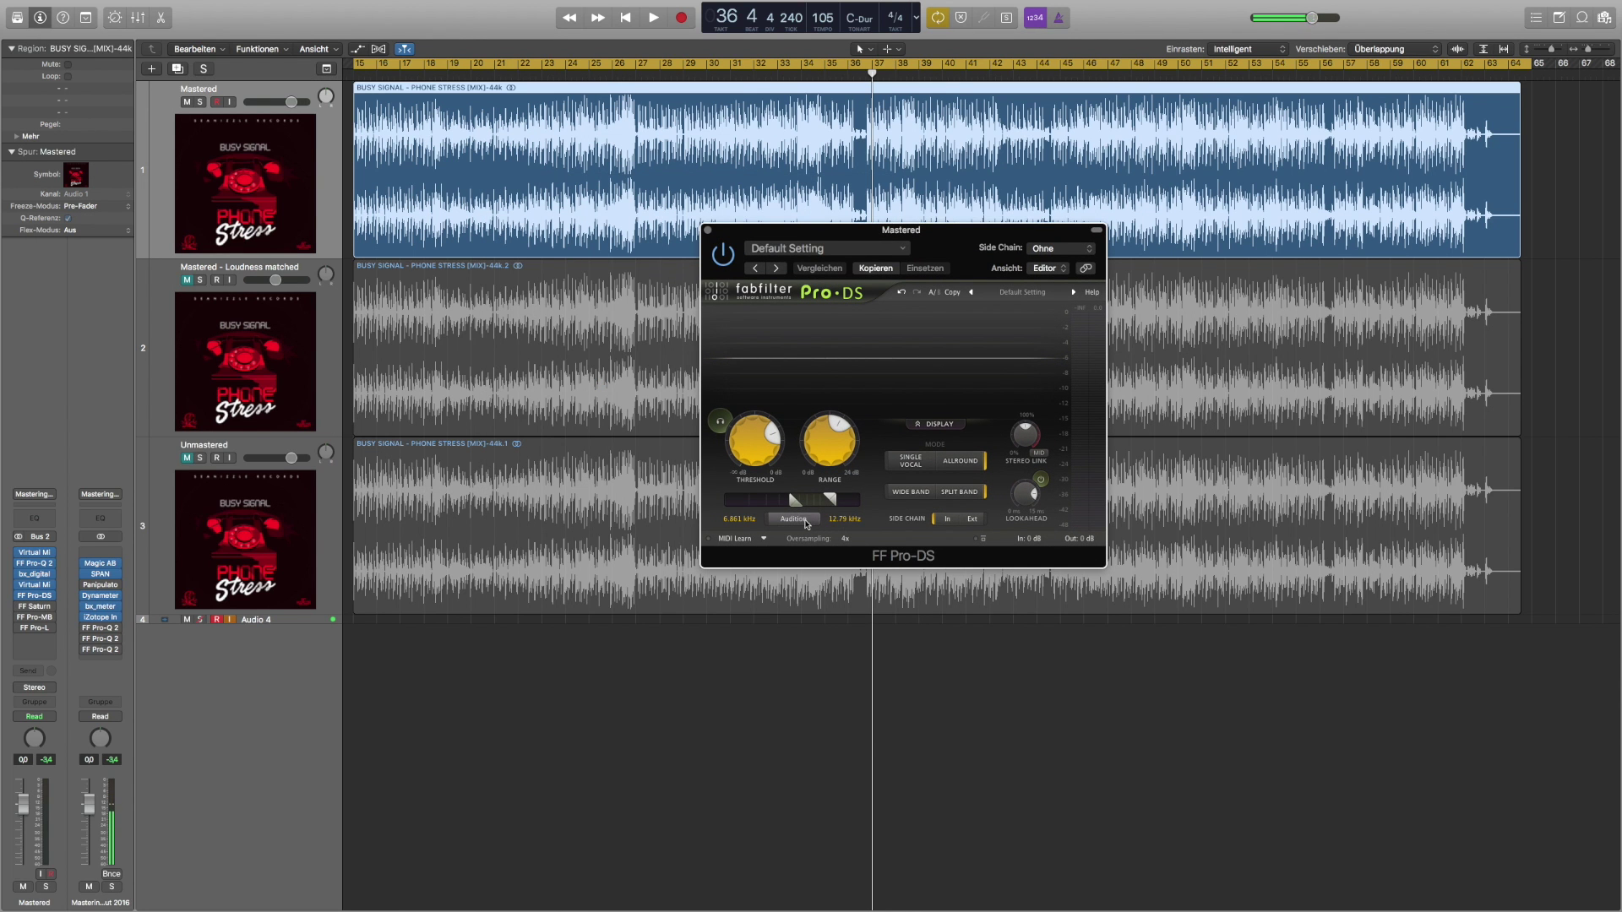
- Audition the frequency range Pro-DS works on from about bar 31, and compare the playback with the de-esser bypassed and active
left_click(804, 520)
double_click(731, 79)
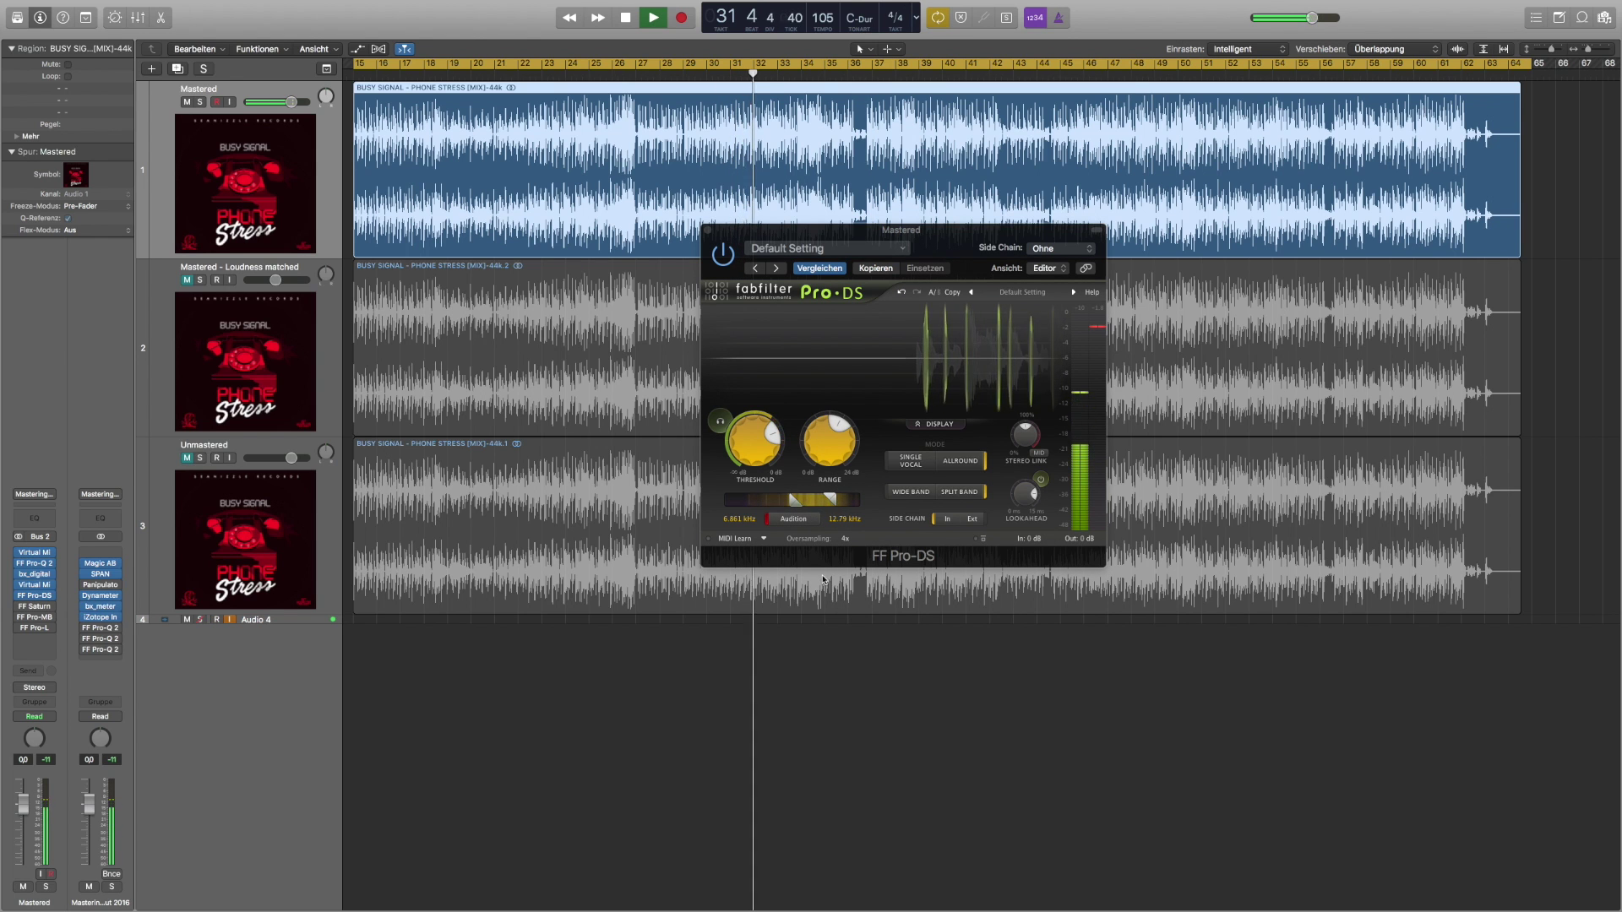
left_click(795, 521)
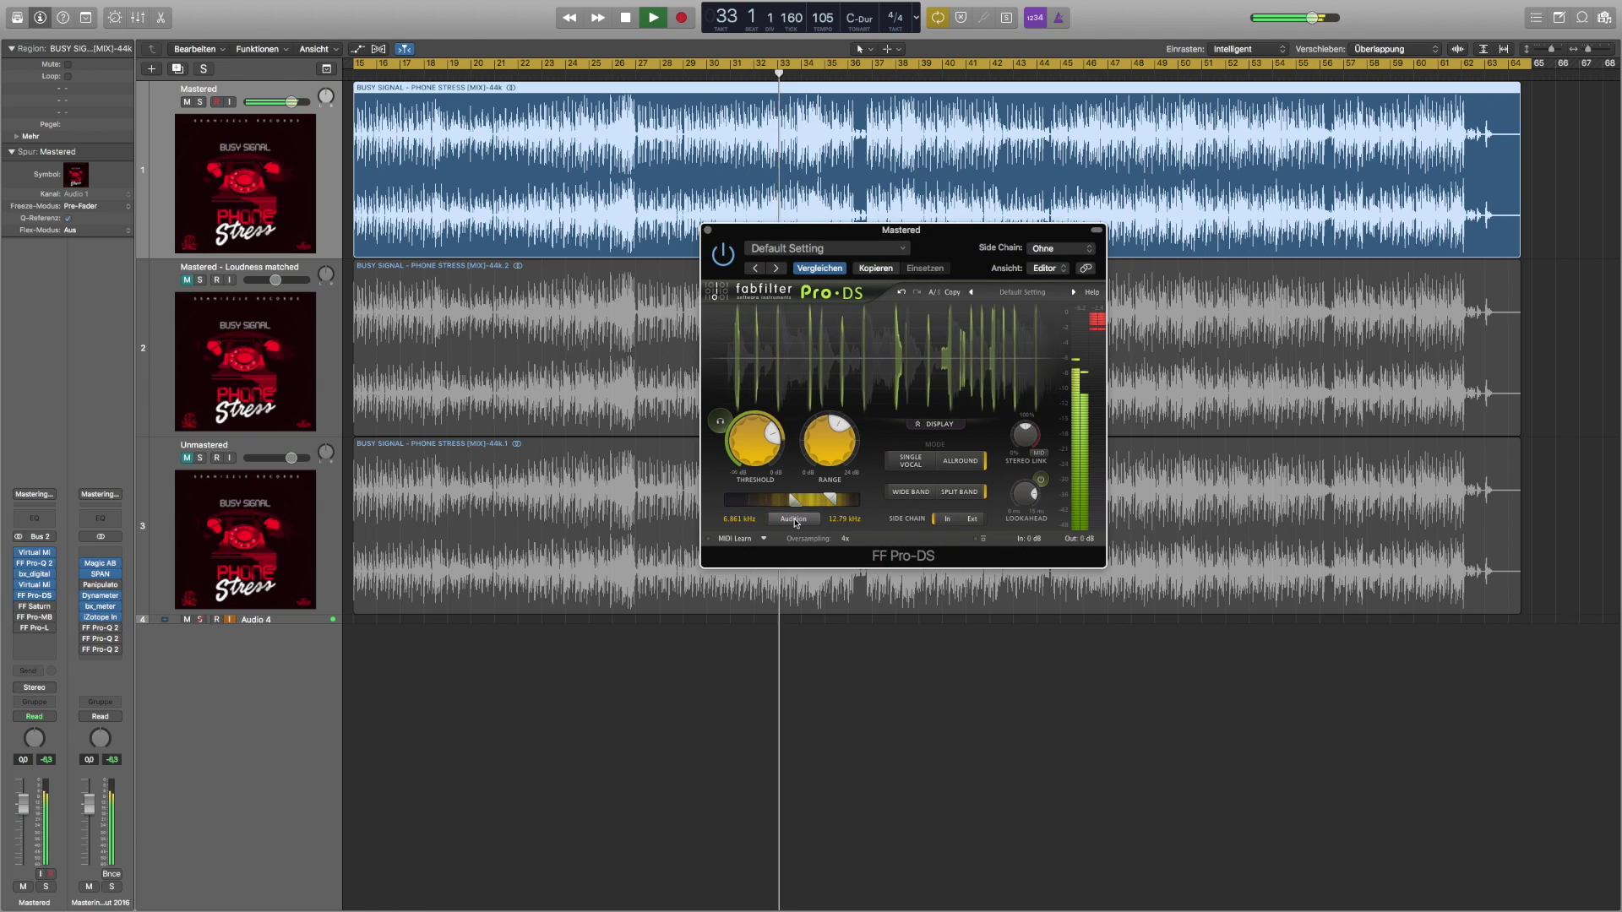
left_click(730, 263)
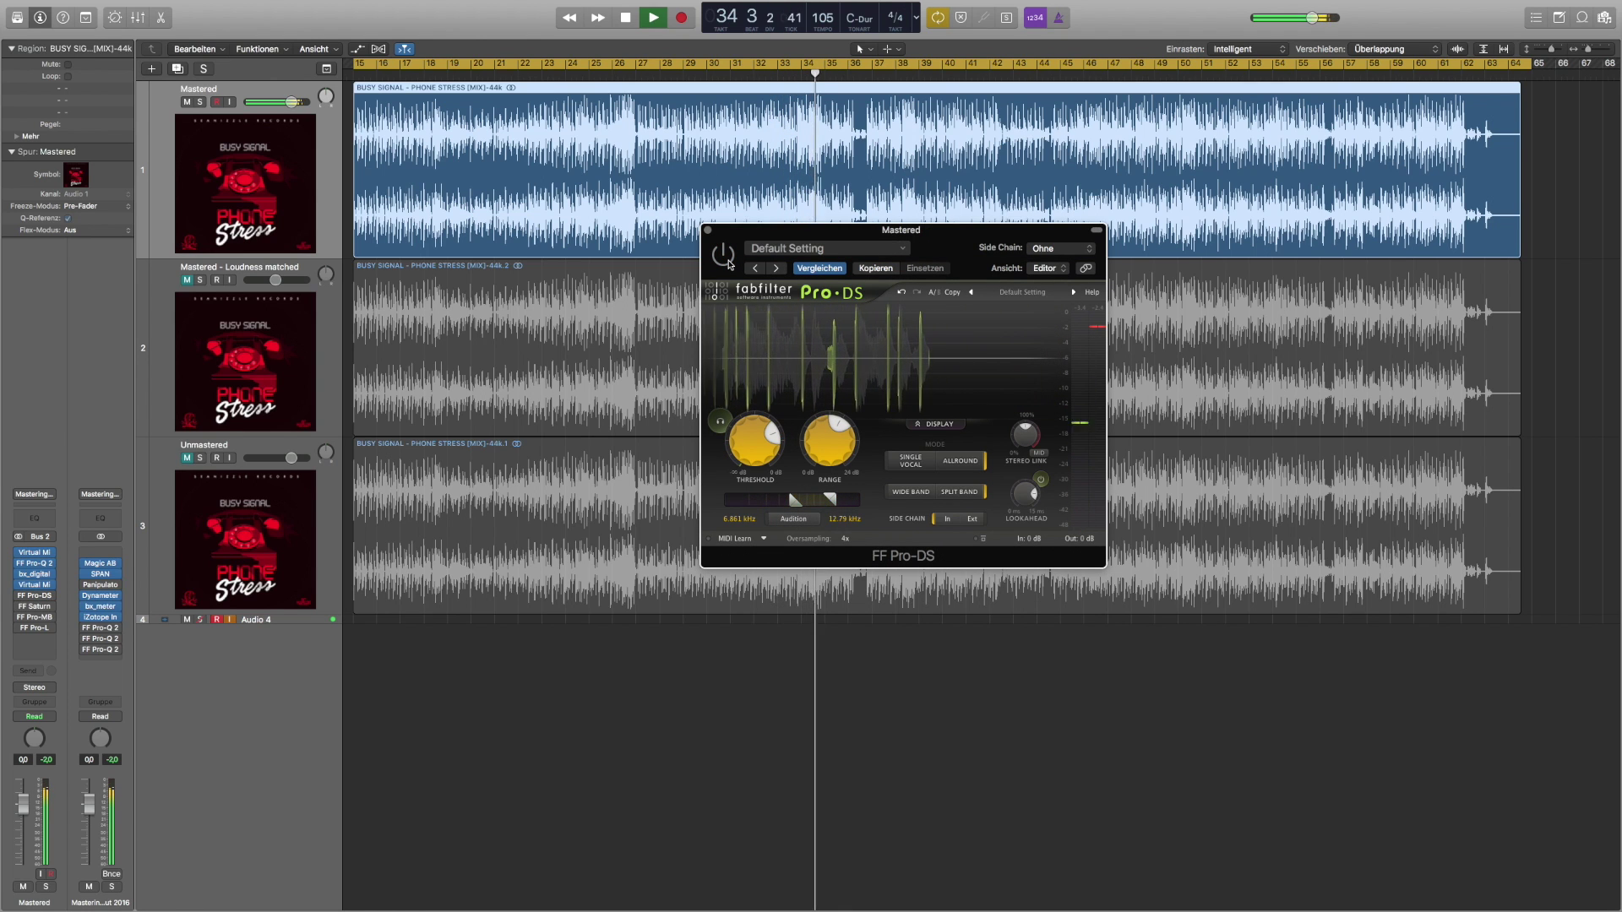
left_click(730, 263)
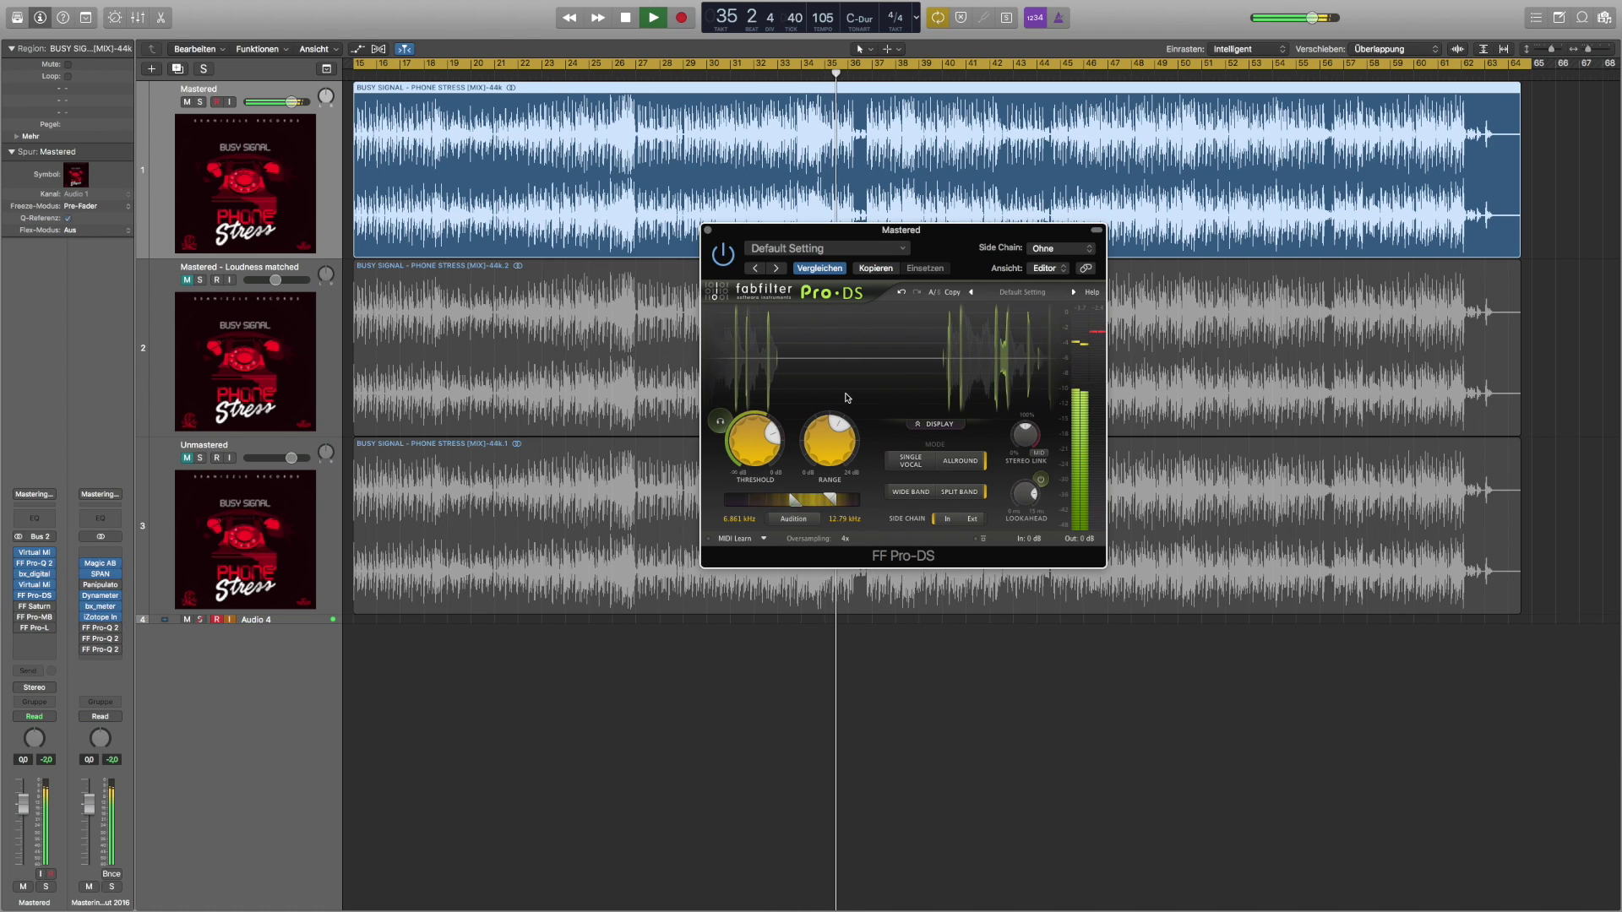
key("space")
left_click(708, 230)
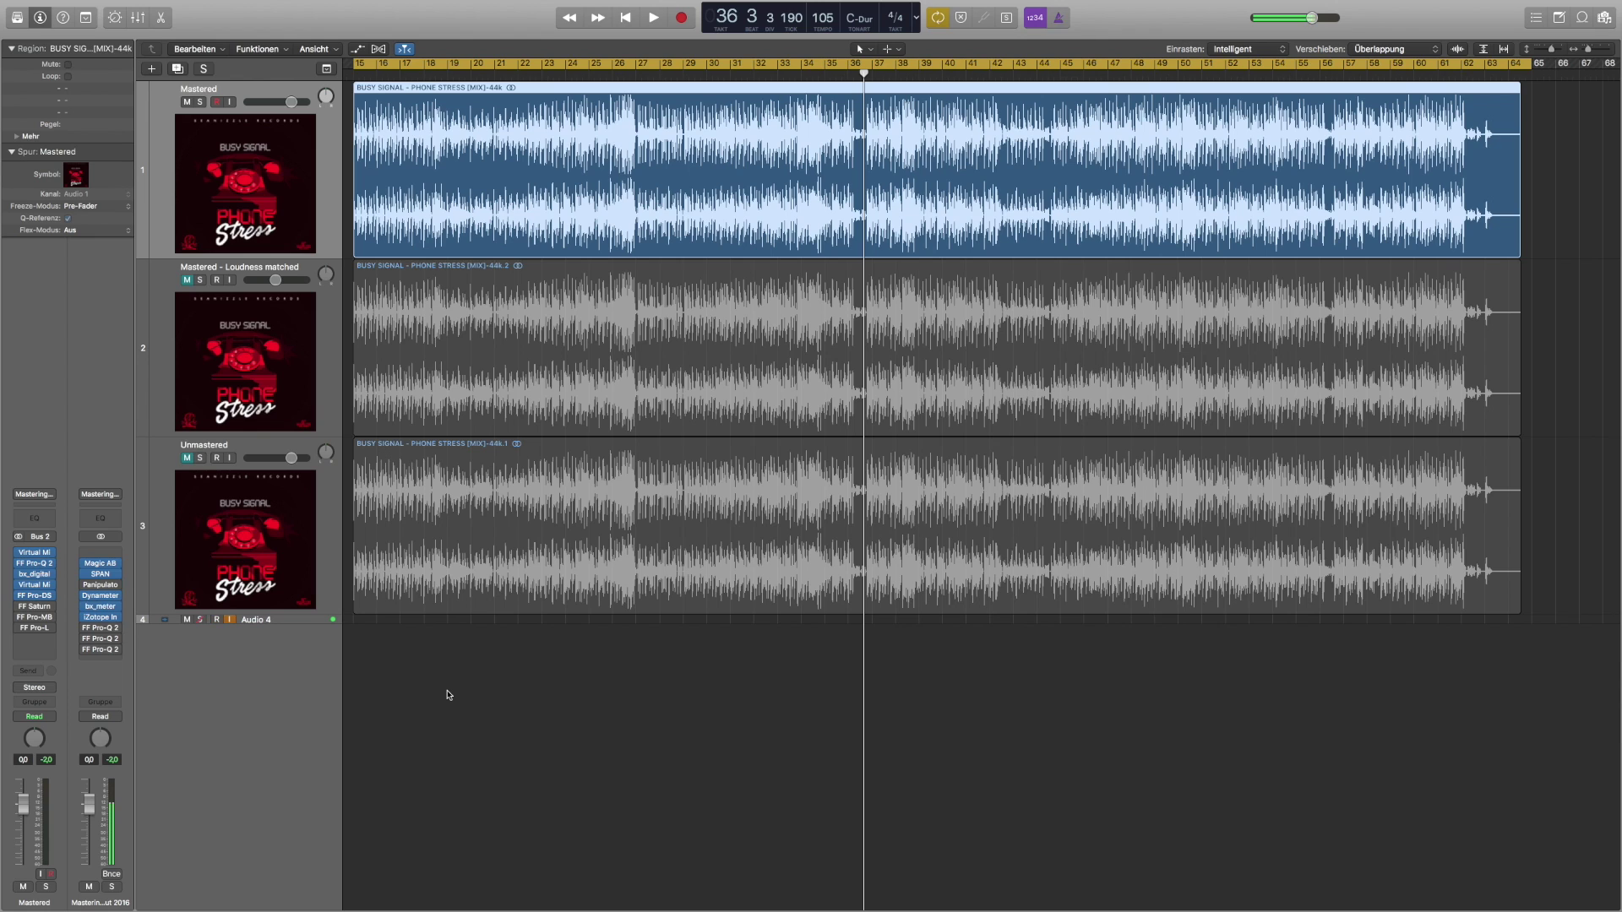
- Enable and open FF Saturn on the Mastered track, placing its window over the arrangement
mouse_move(25, 608)
left_click(37, 607)
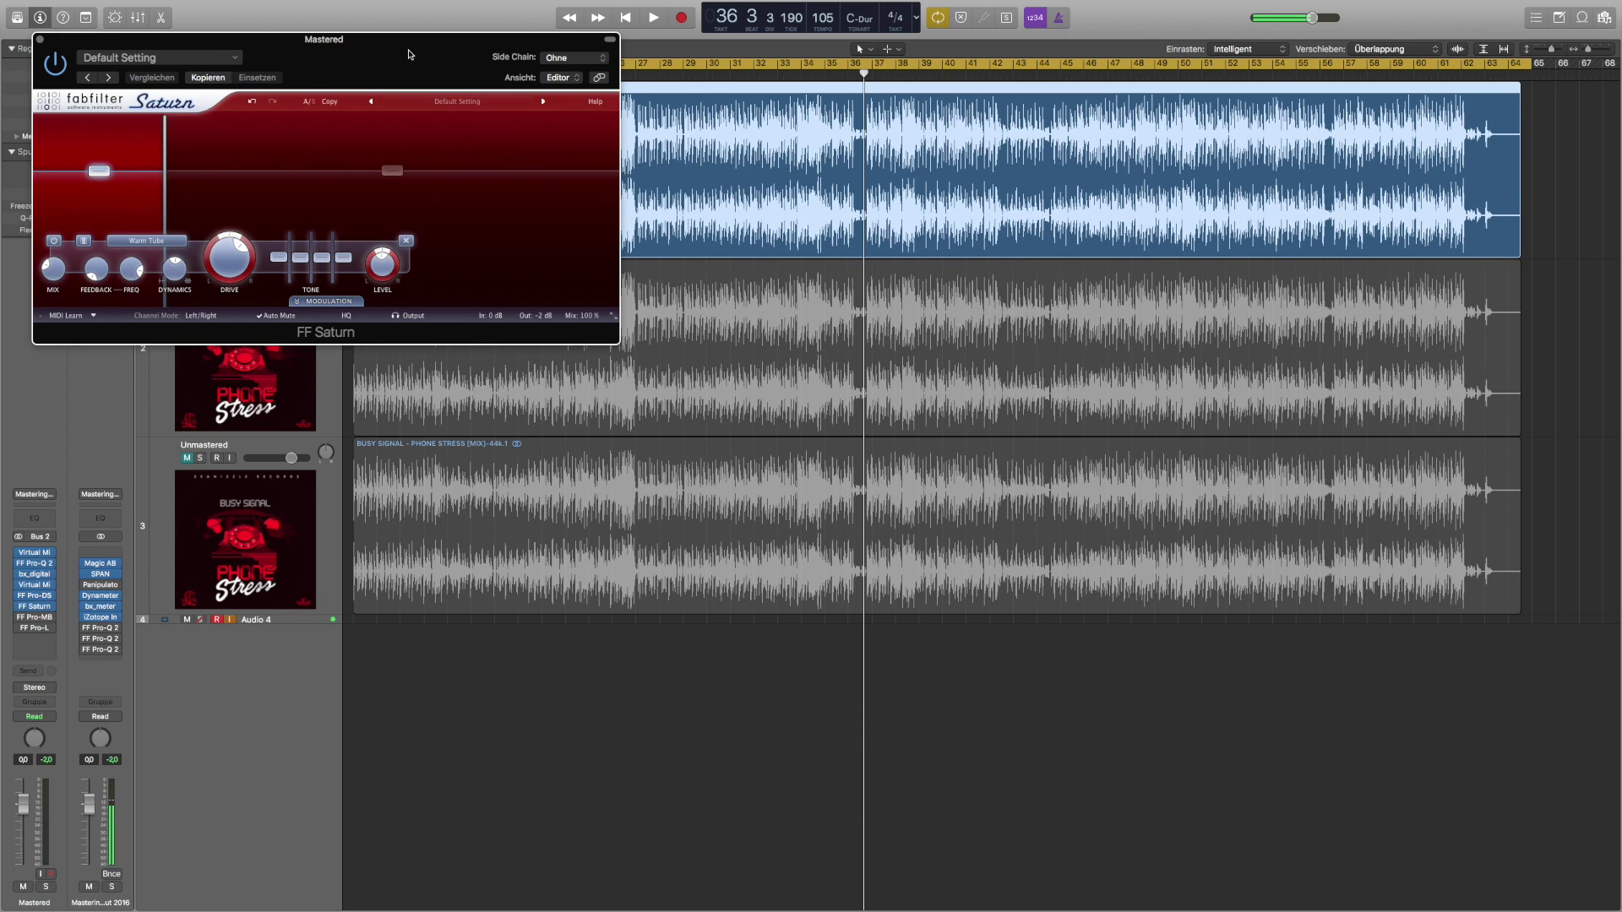
left_click_drag(408, 54, 1109, 261)
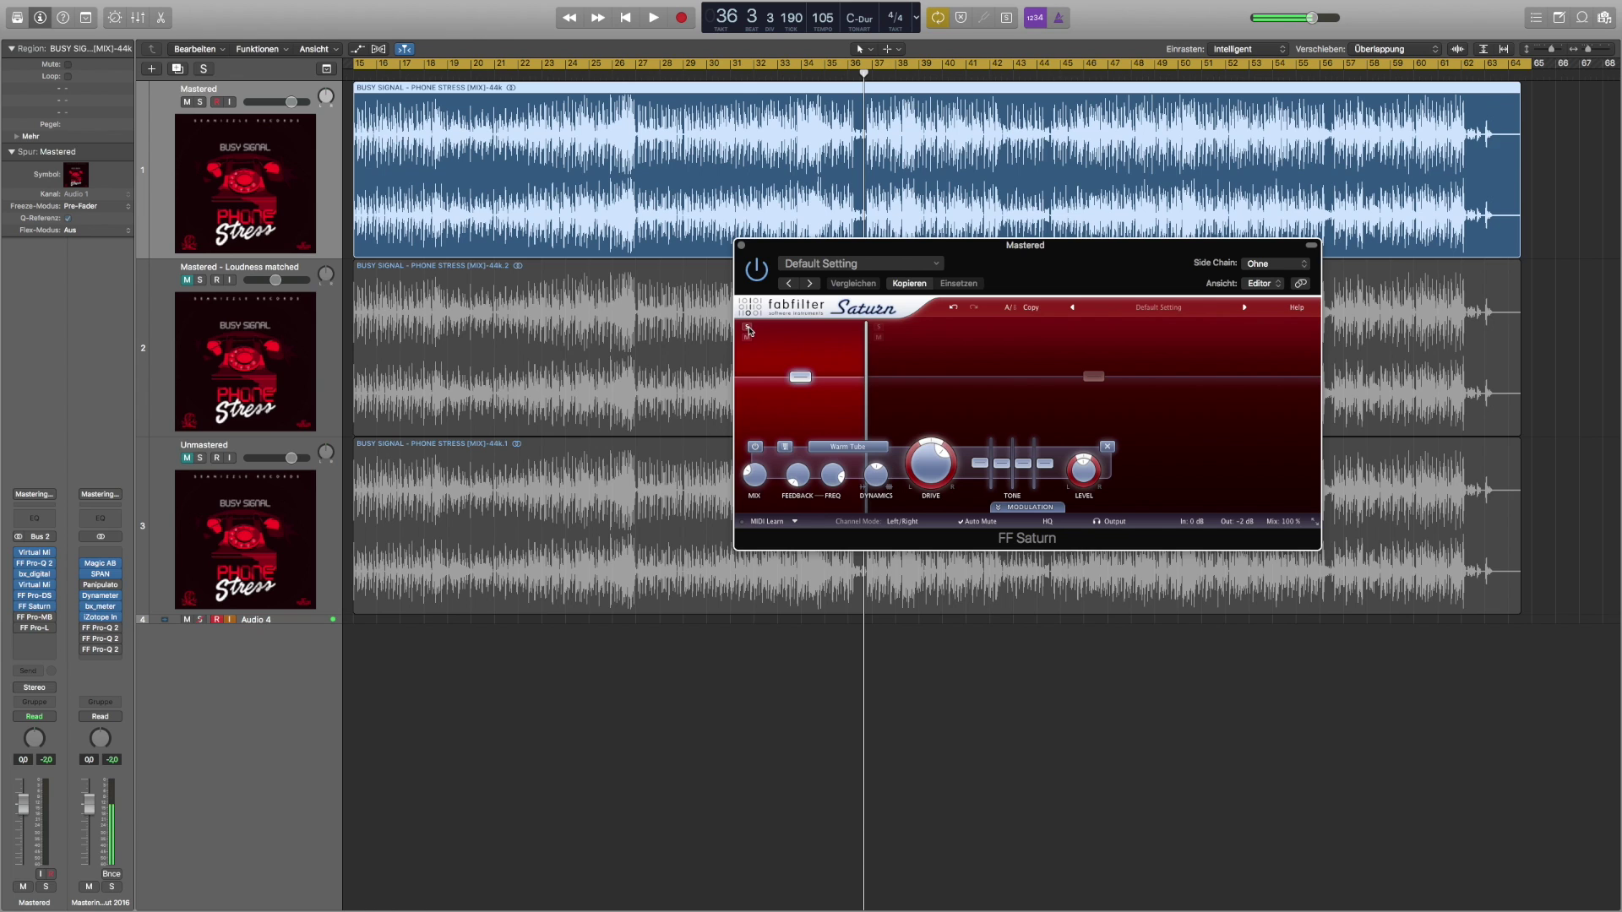
- Play from about bar 30 with only FF Saturn's low Warm Tube band soloed to hear the saturated range
left_click(717, 73)
key("space")
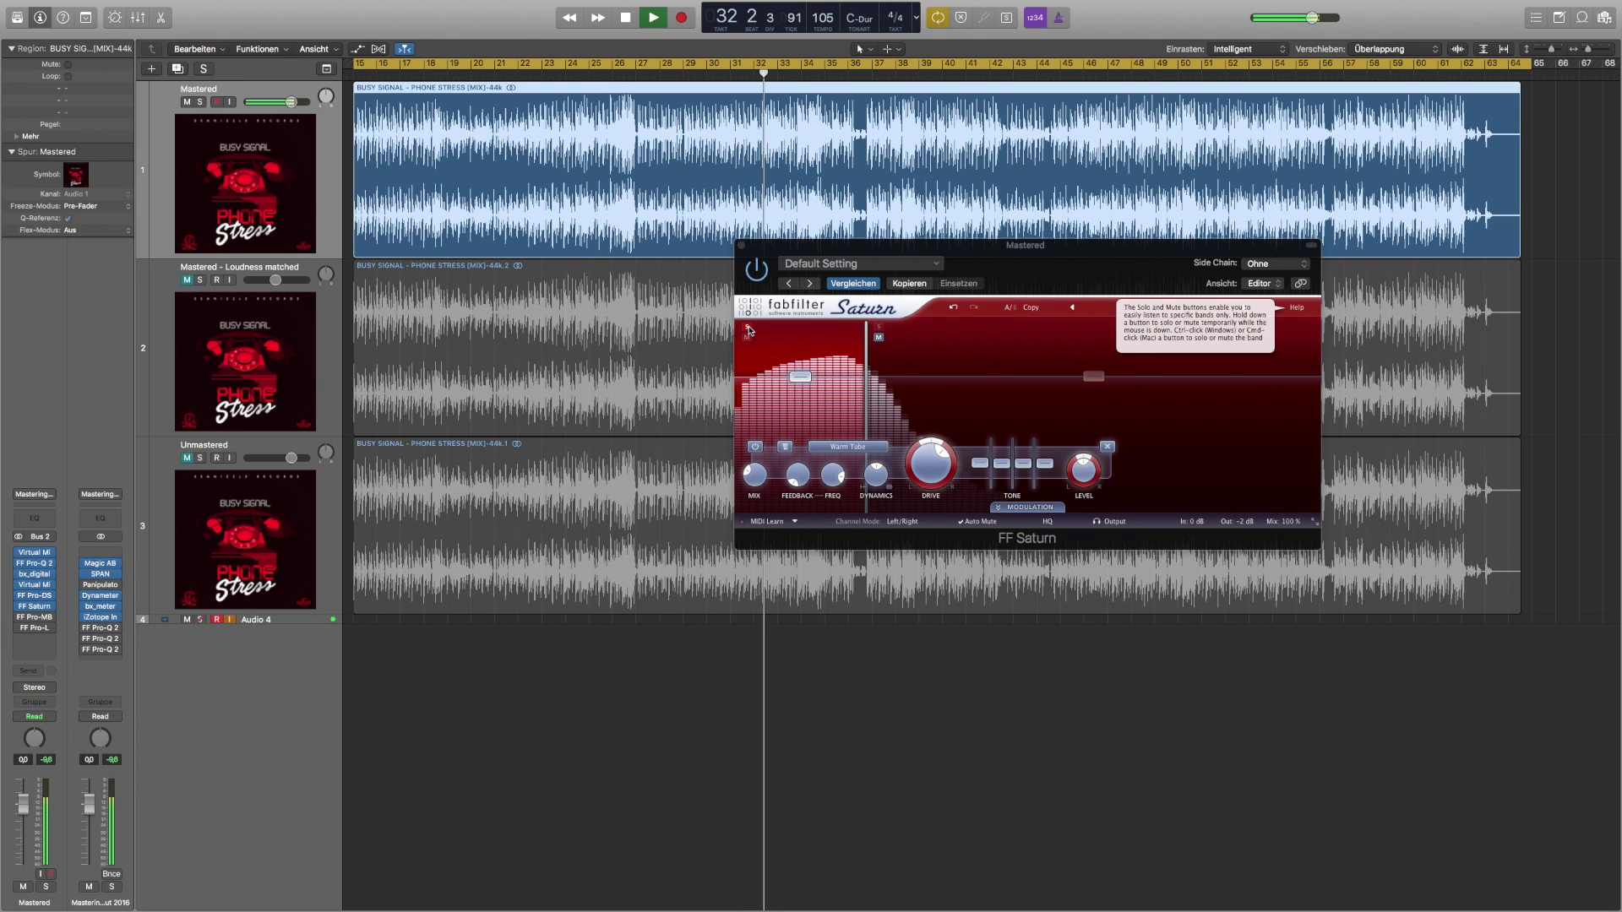
key("space")
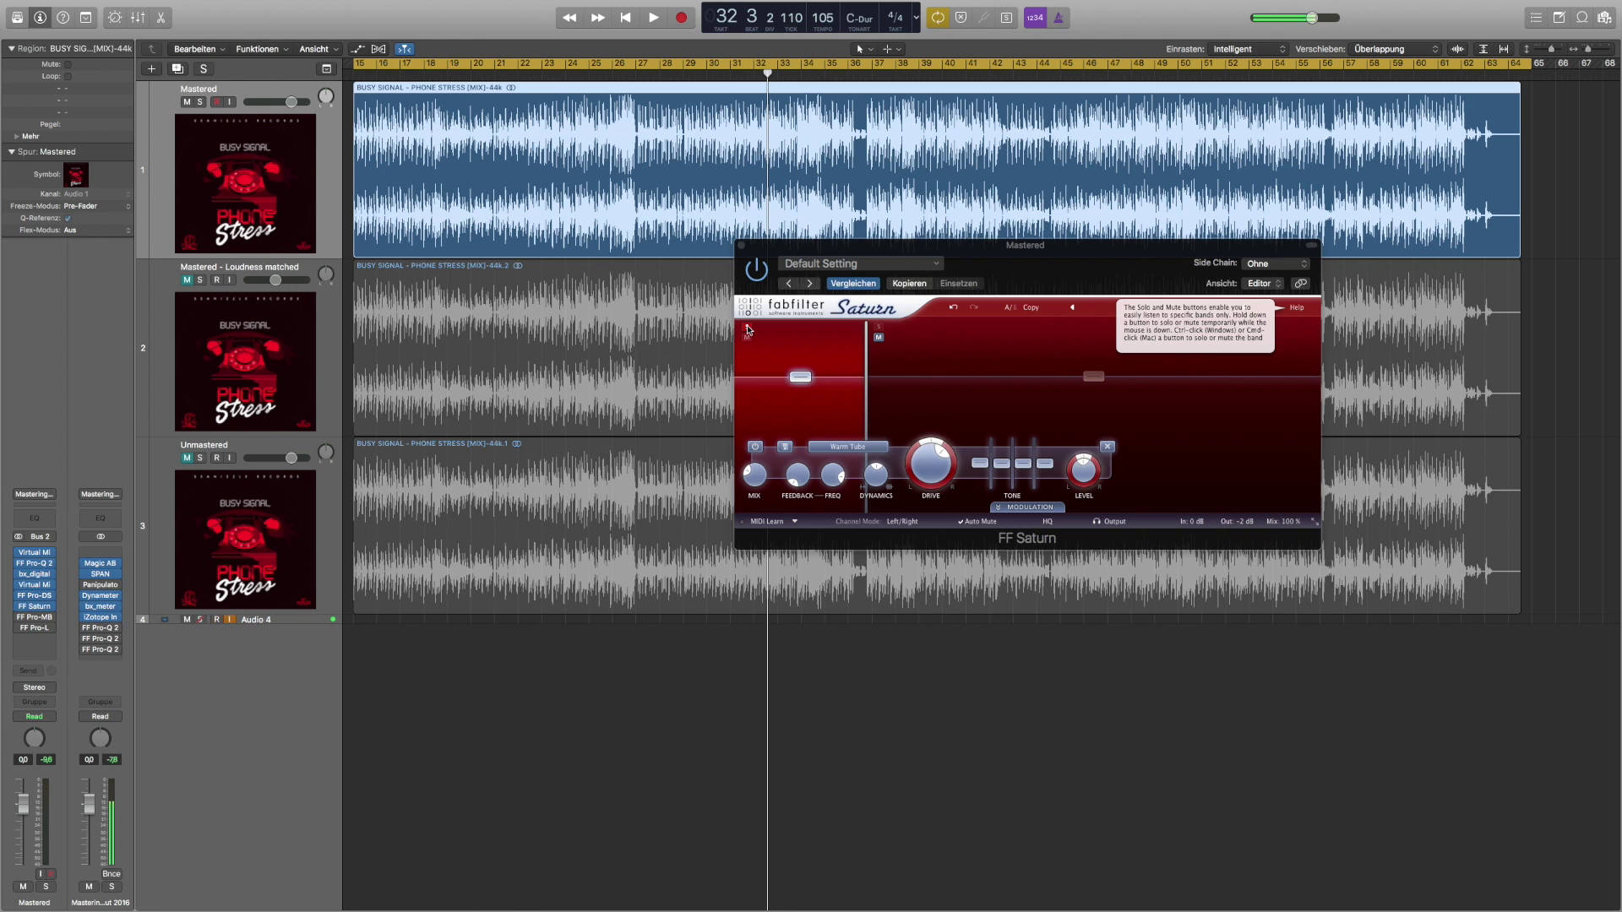
- Play from about bar 29, compare the full sound with FF Saturn bypassed and active, and close its window
double_click(688, 76)
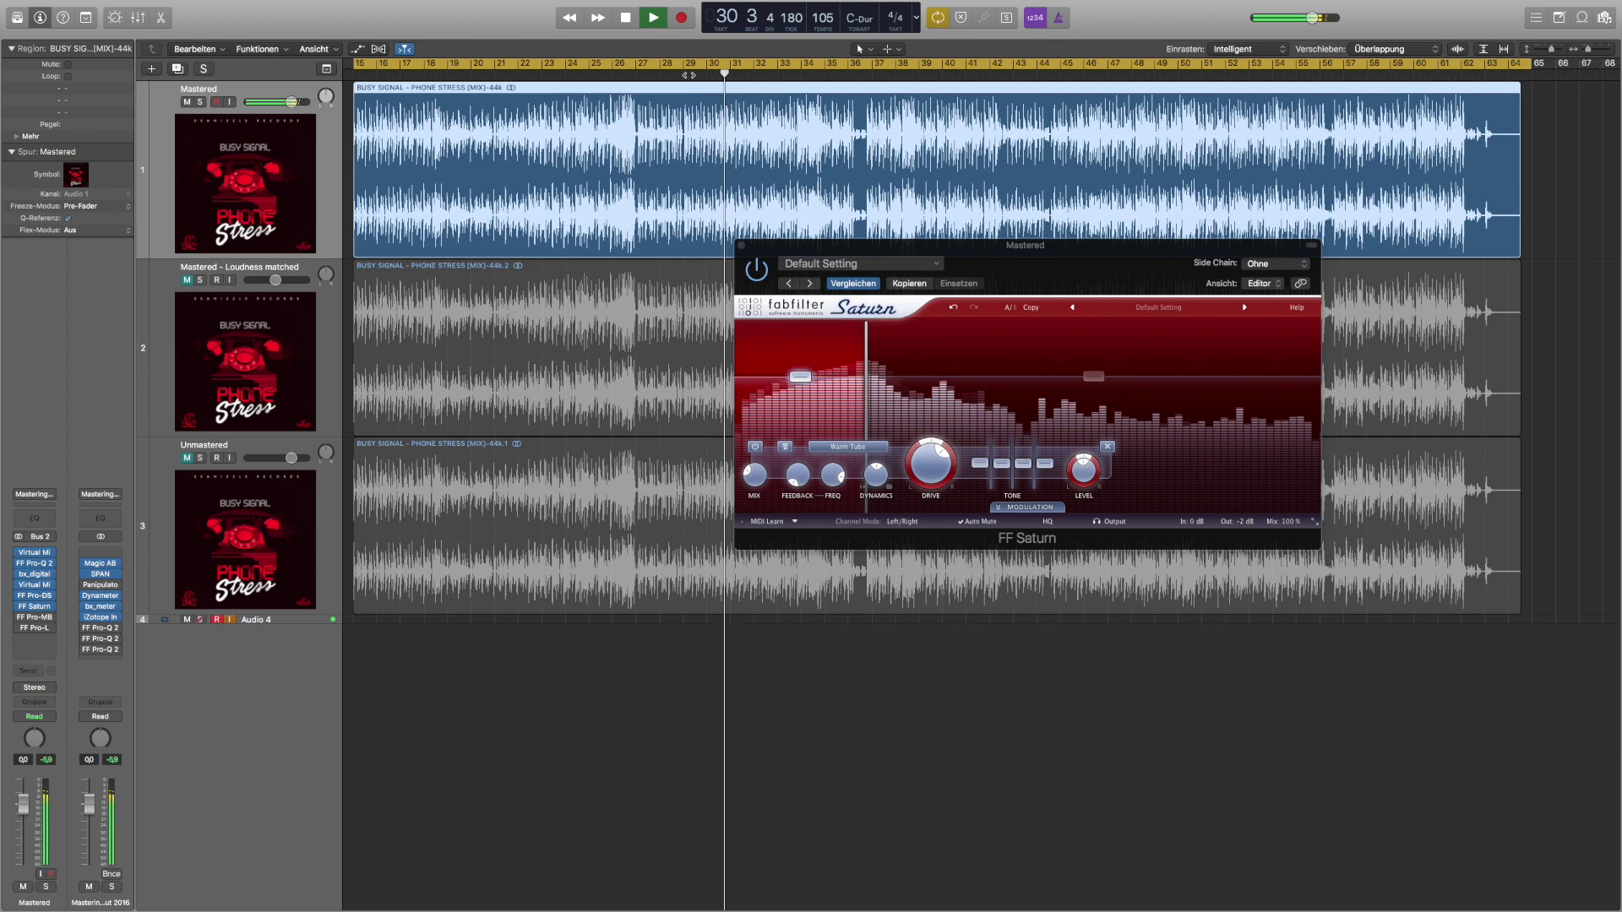
left_click(757, 269)
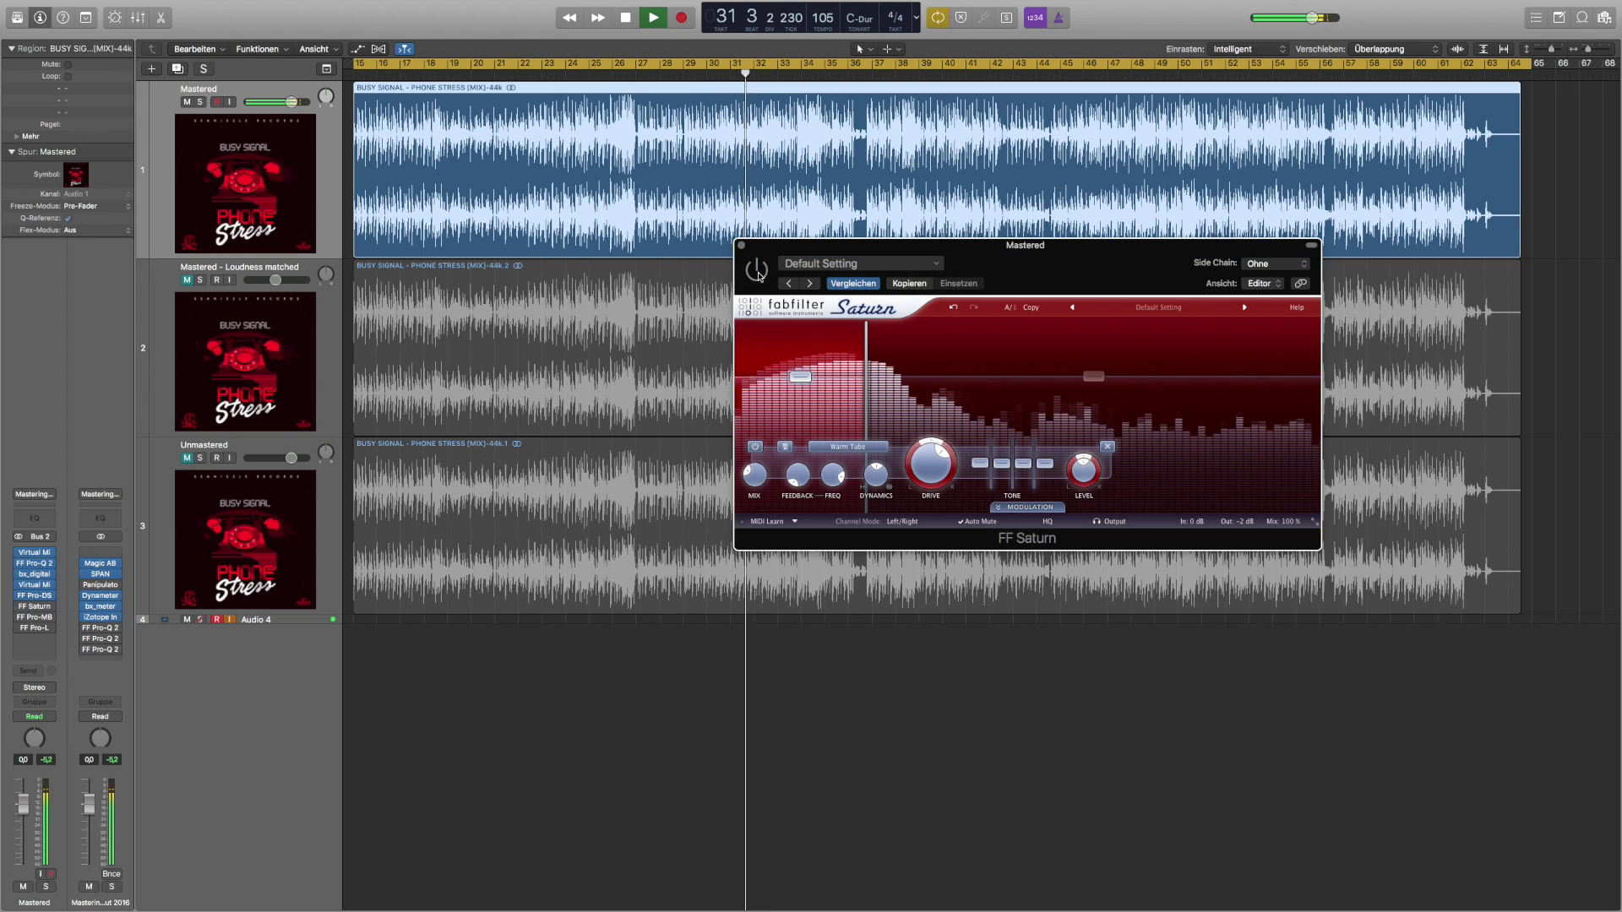
left_click(759, 275)
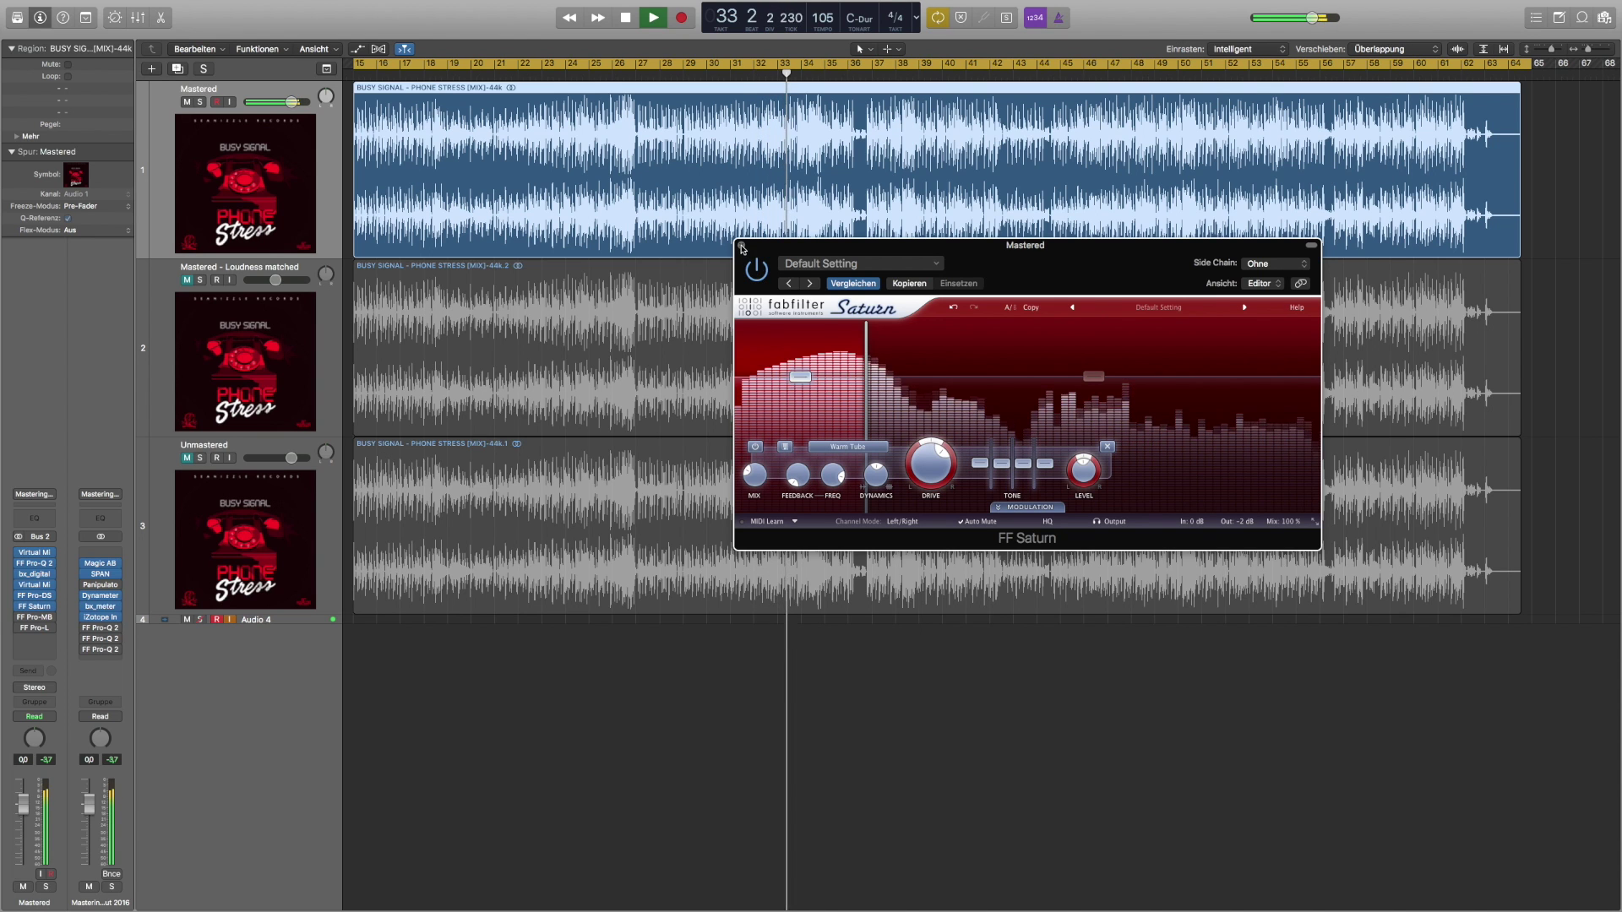
left_click(741, 245)
left_click(218, 621)
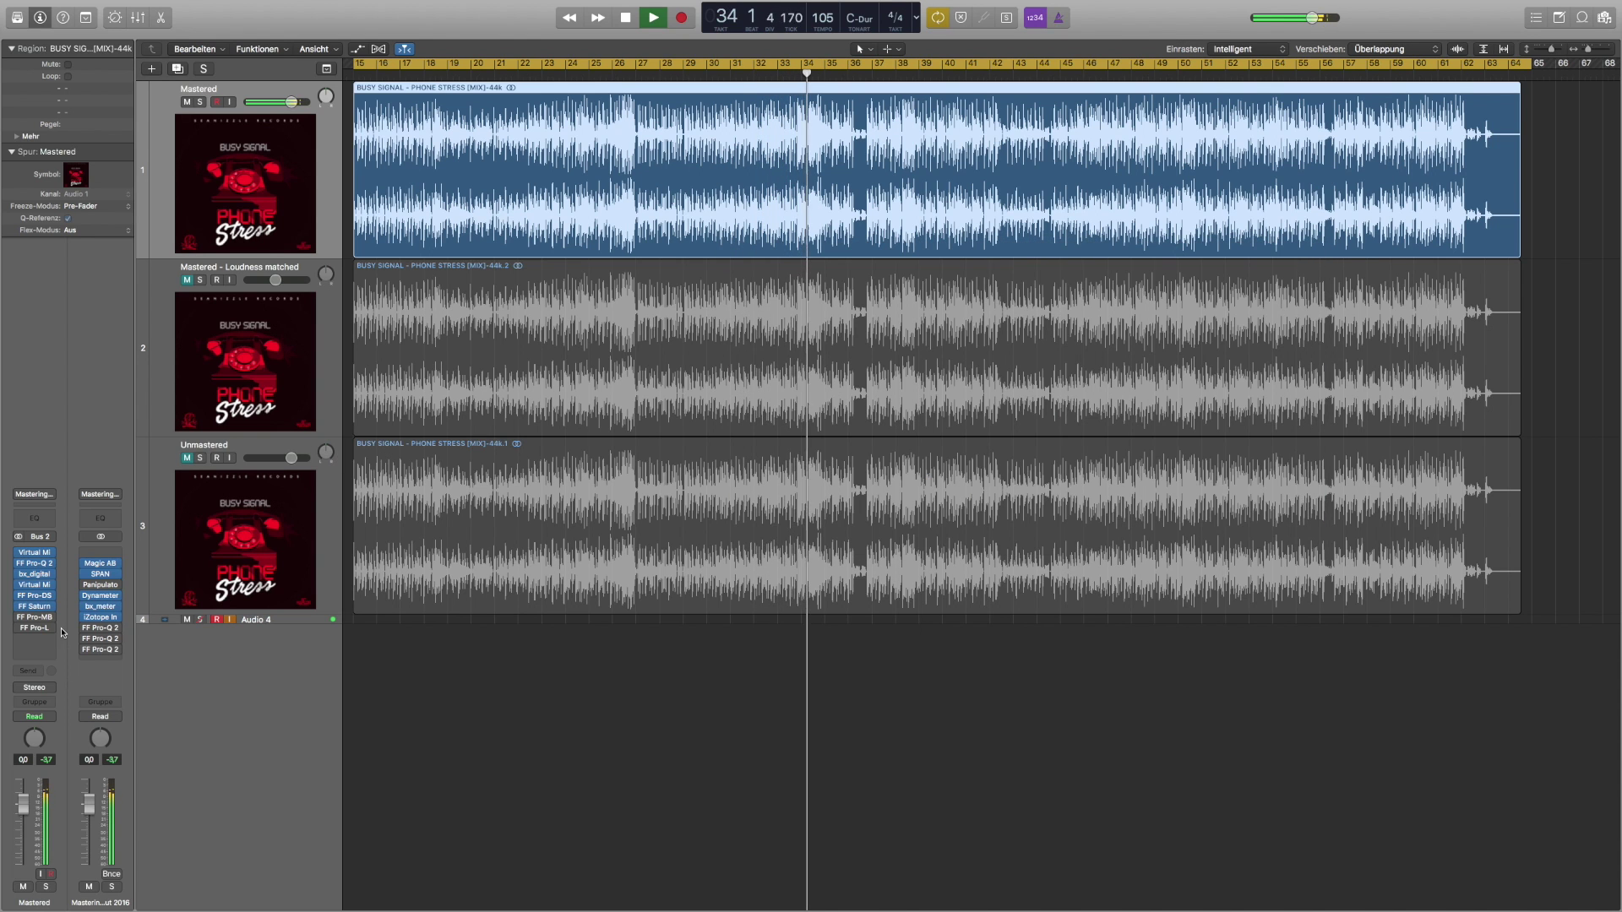
- Enable and open FF Pro-MB on the Mastered track, placing its window over the middle of the arrangement
mouse_move(34, 622)
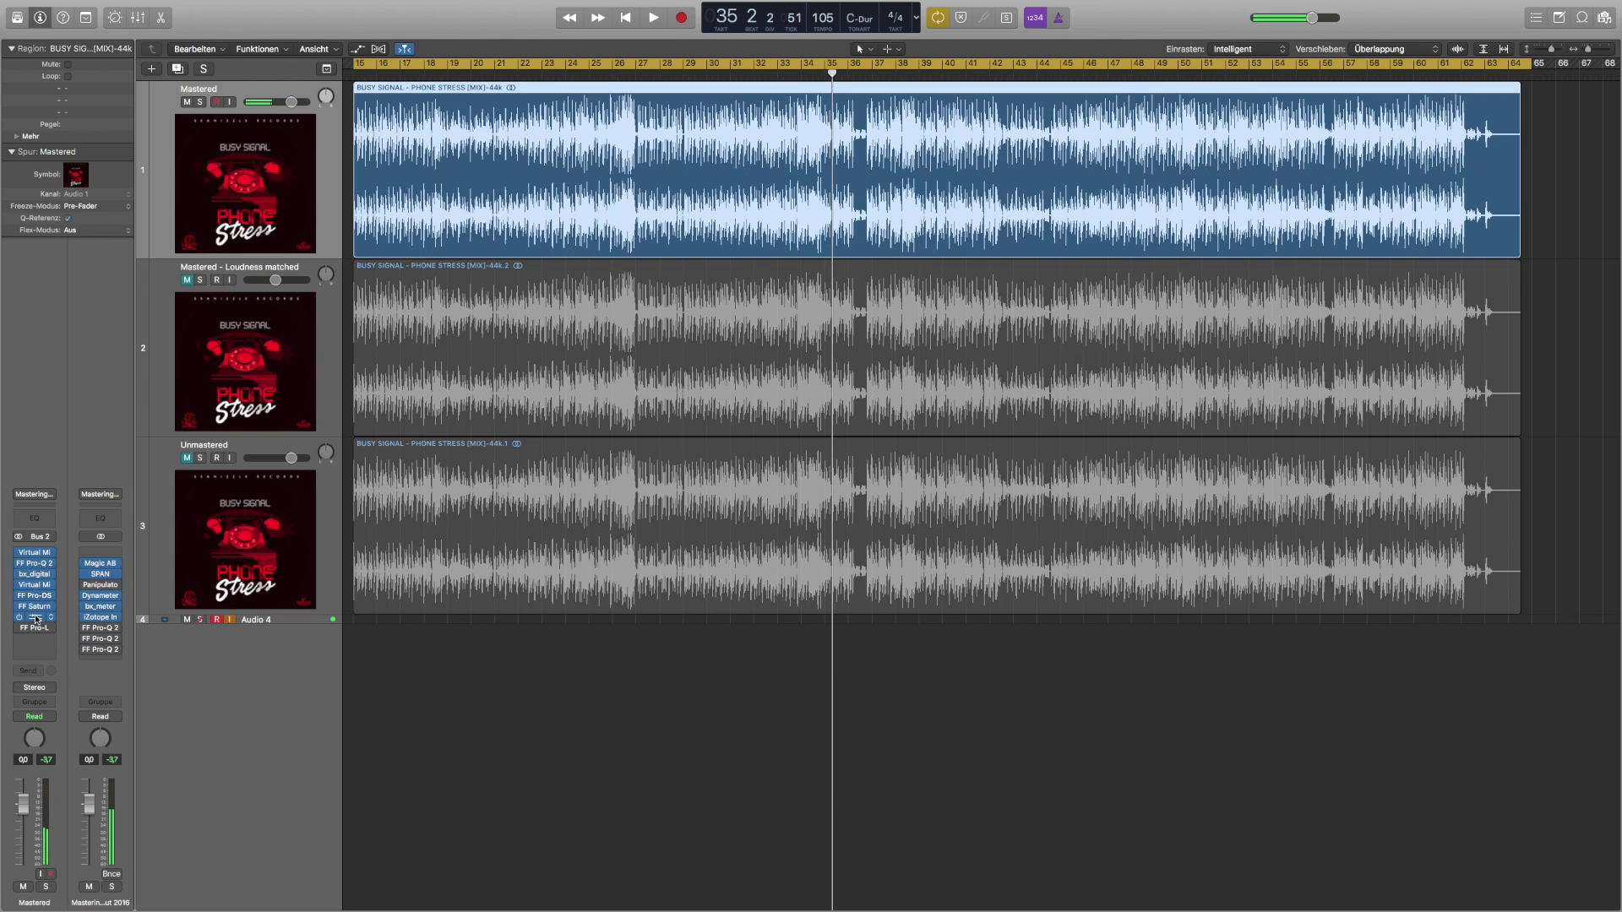
left_click(36, 618)
left_click_drag(406, 63, 893, 81)
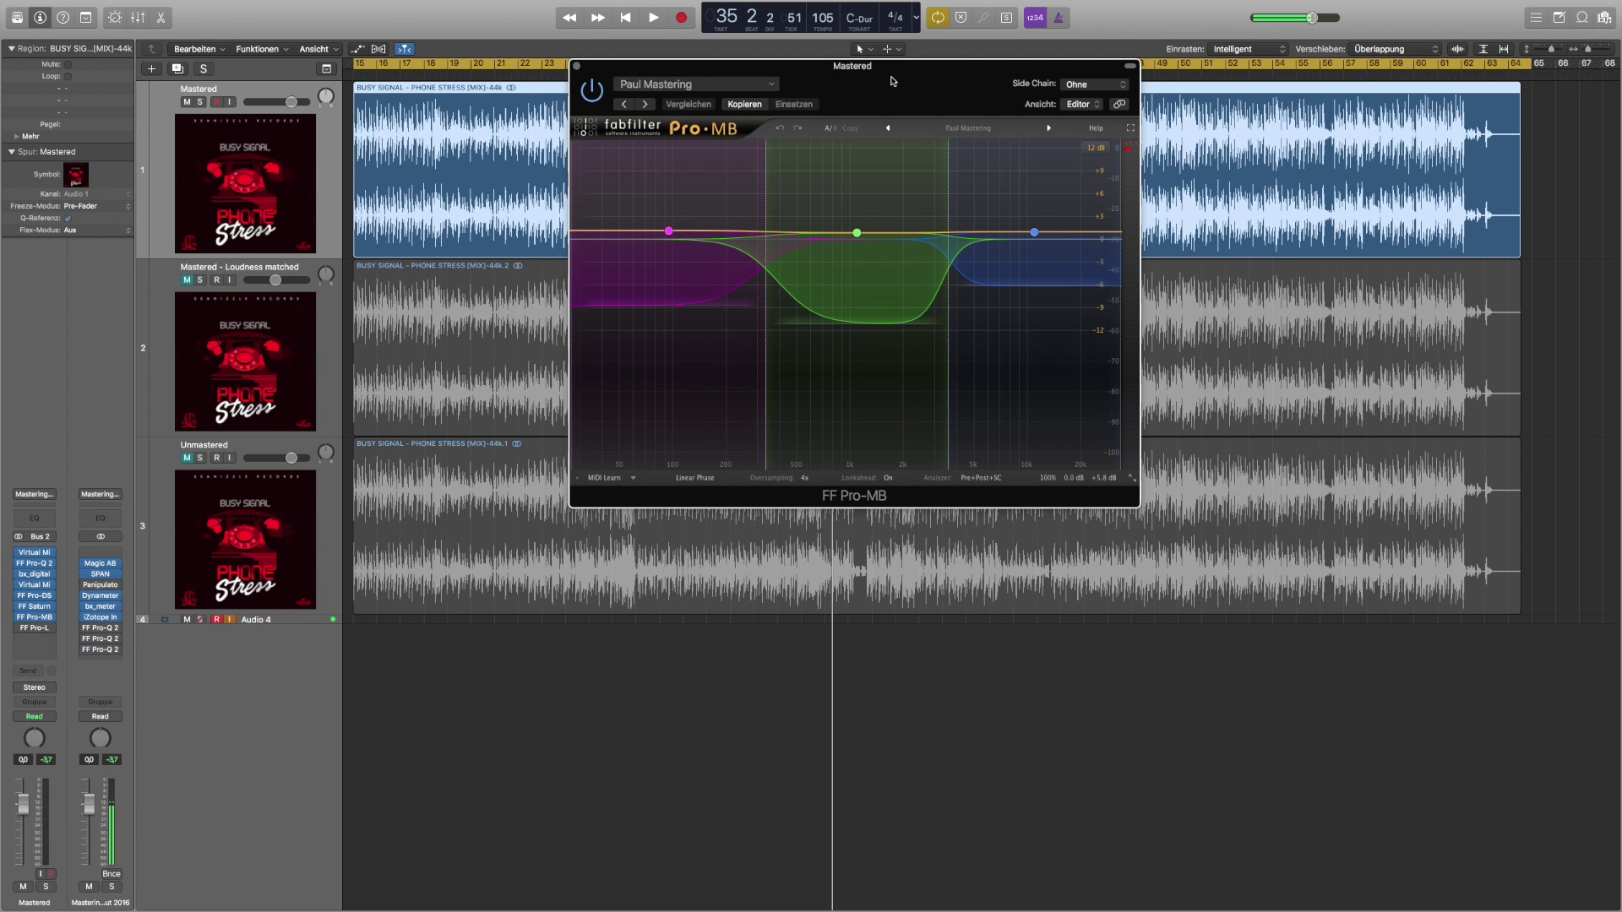
left_click_drag(891, 80, 780, 265)
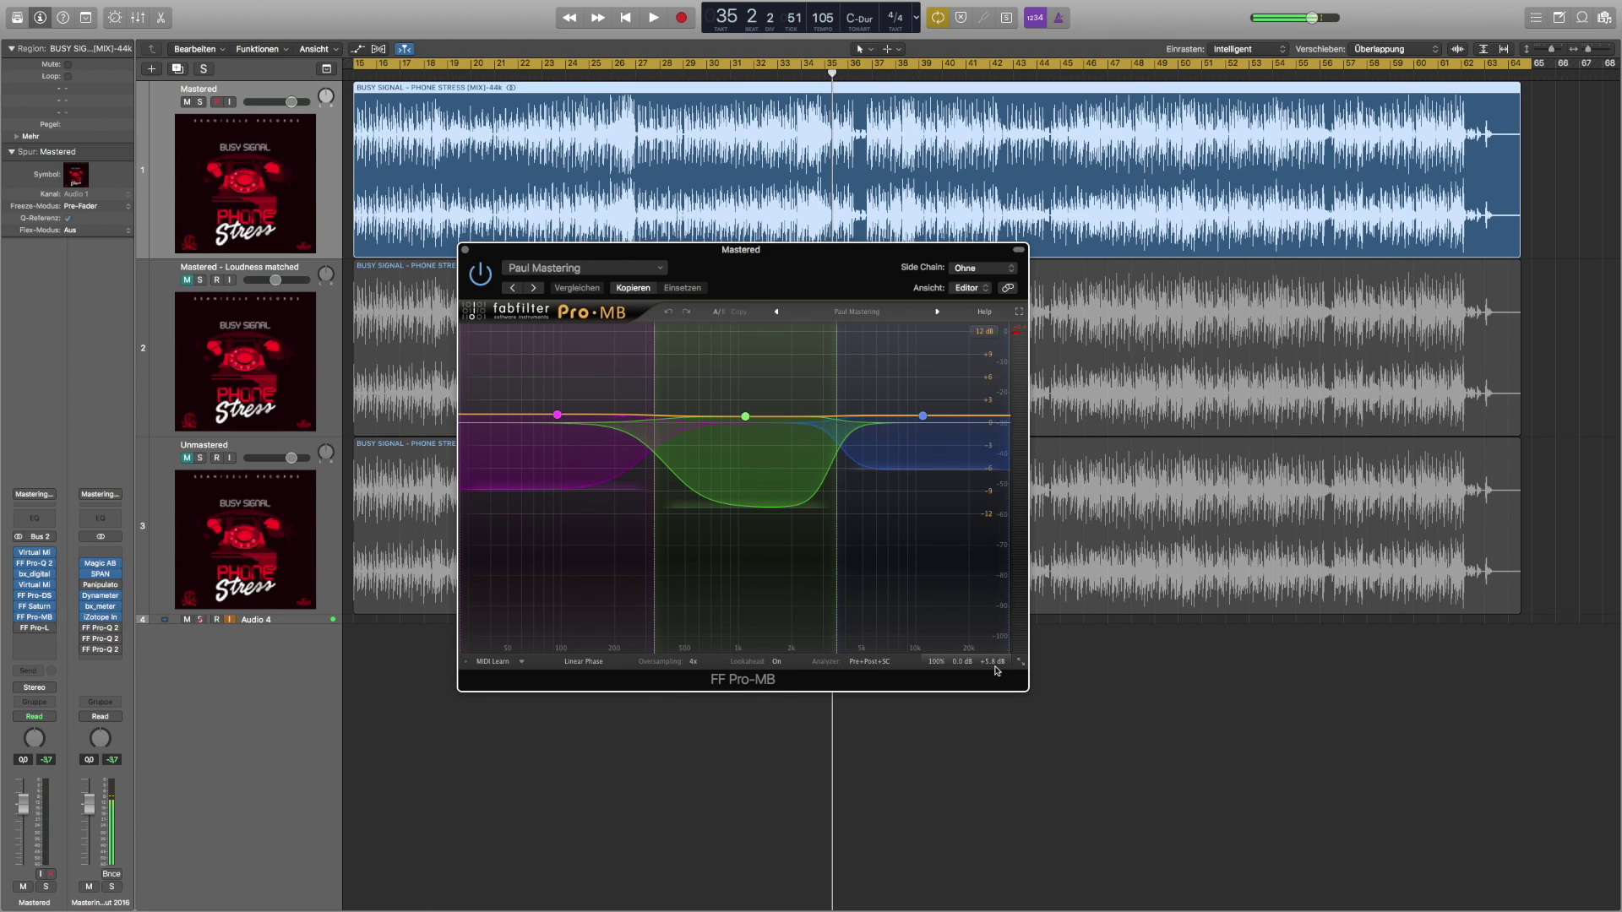
- Play from about bar 30, compare the sound with FF Pro-MB bypassed and active, and stop playback
mouse_move(997, 671)
left_click(710, 69)
key("space")
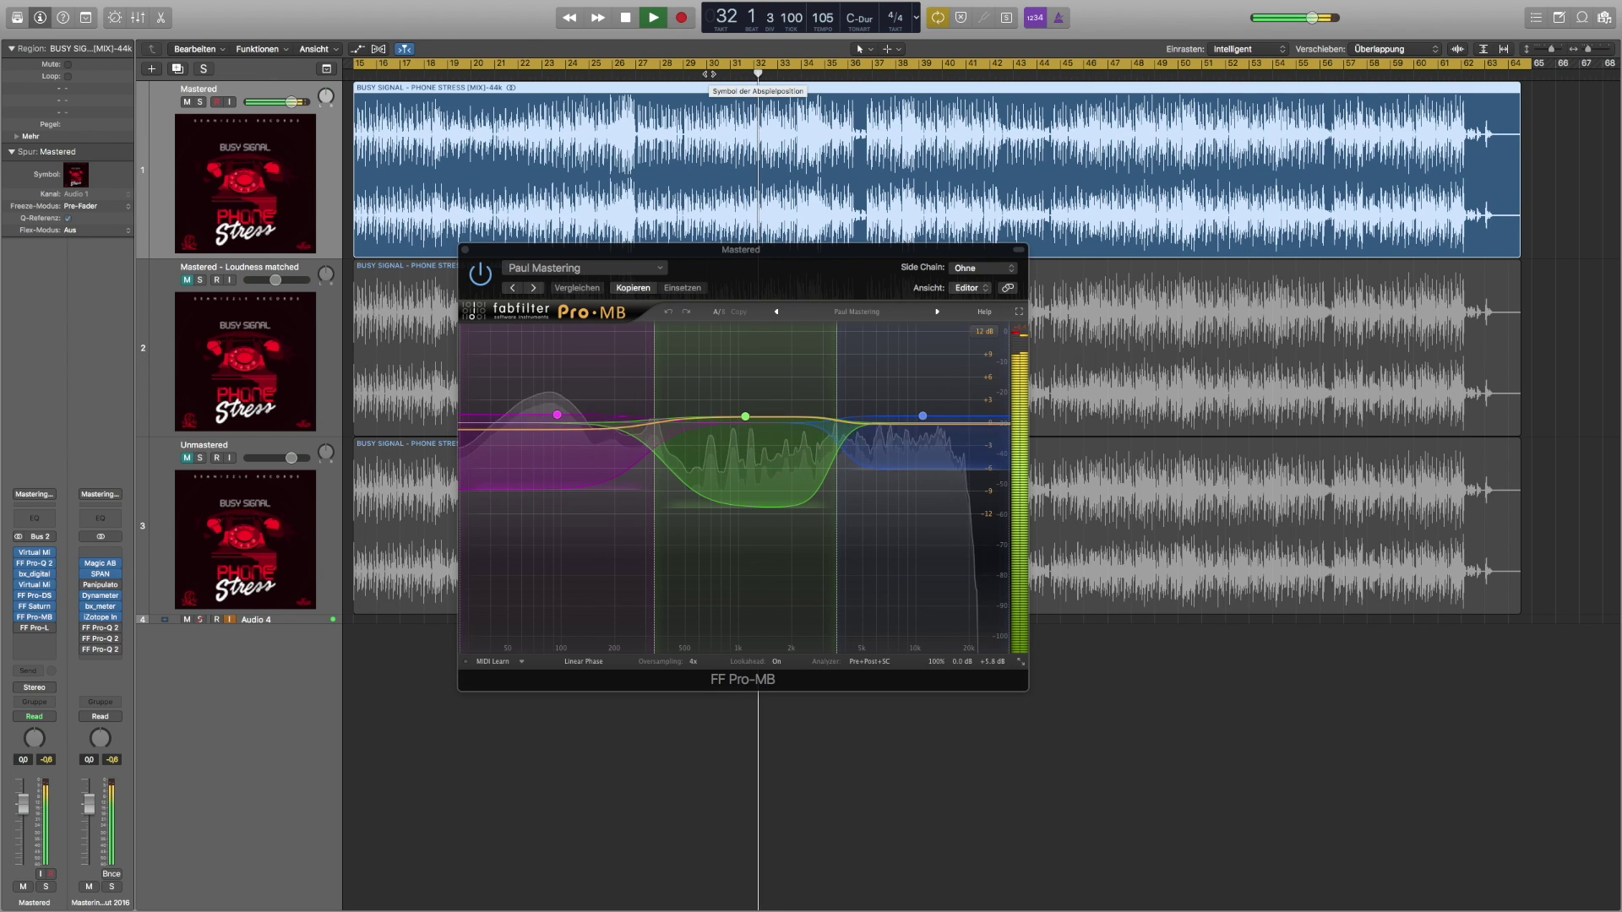
left_click(482, 275)
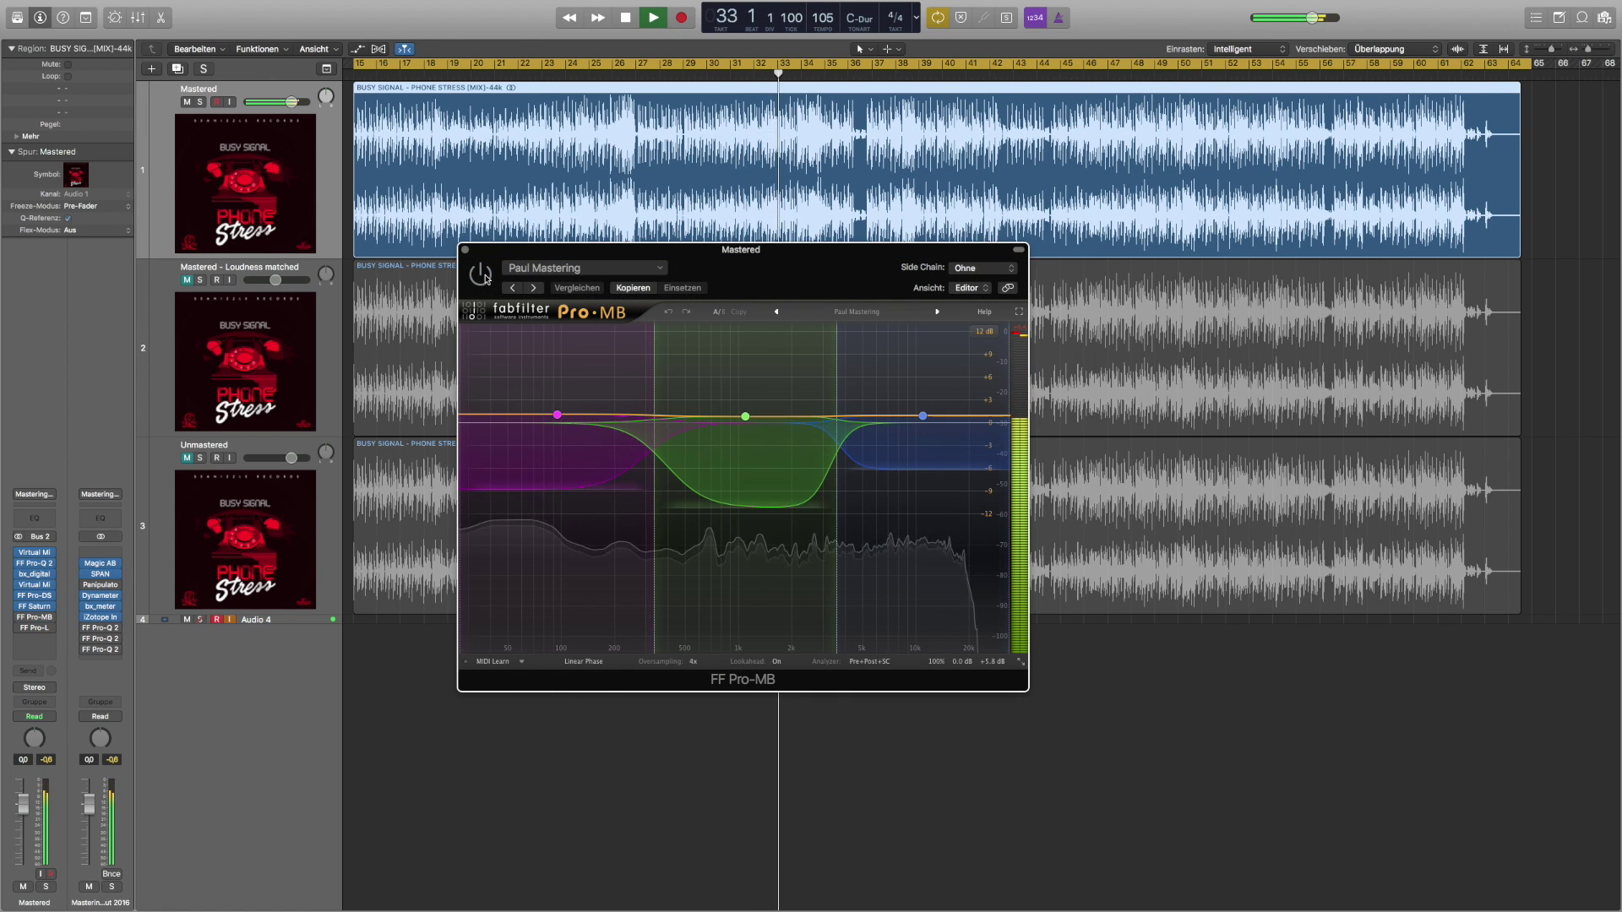
left_click(481, 274)
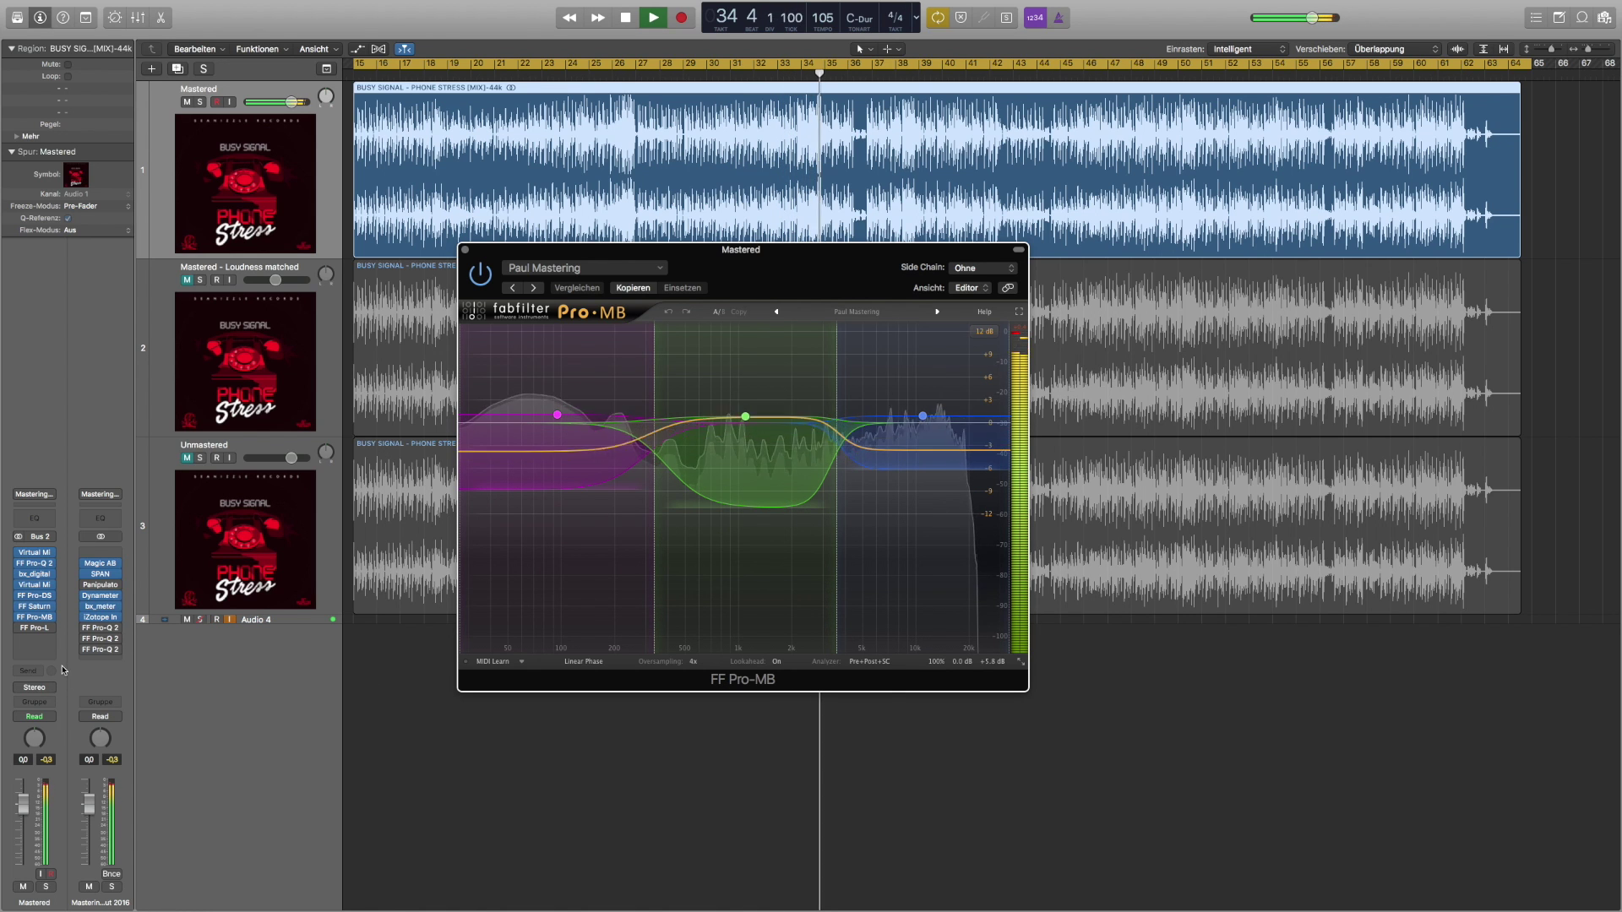
key("space")
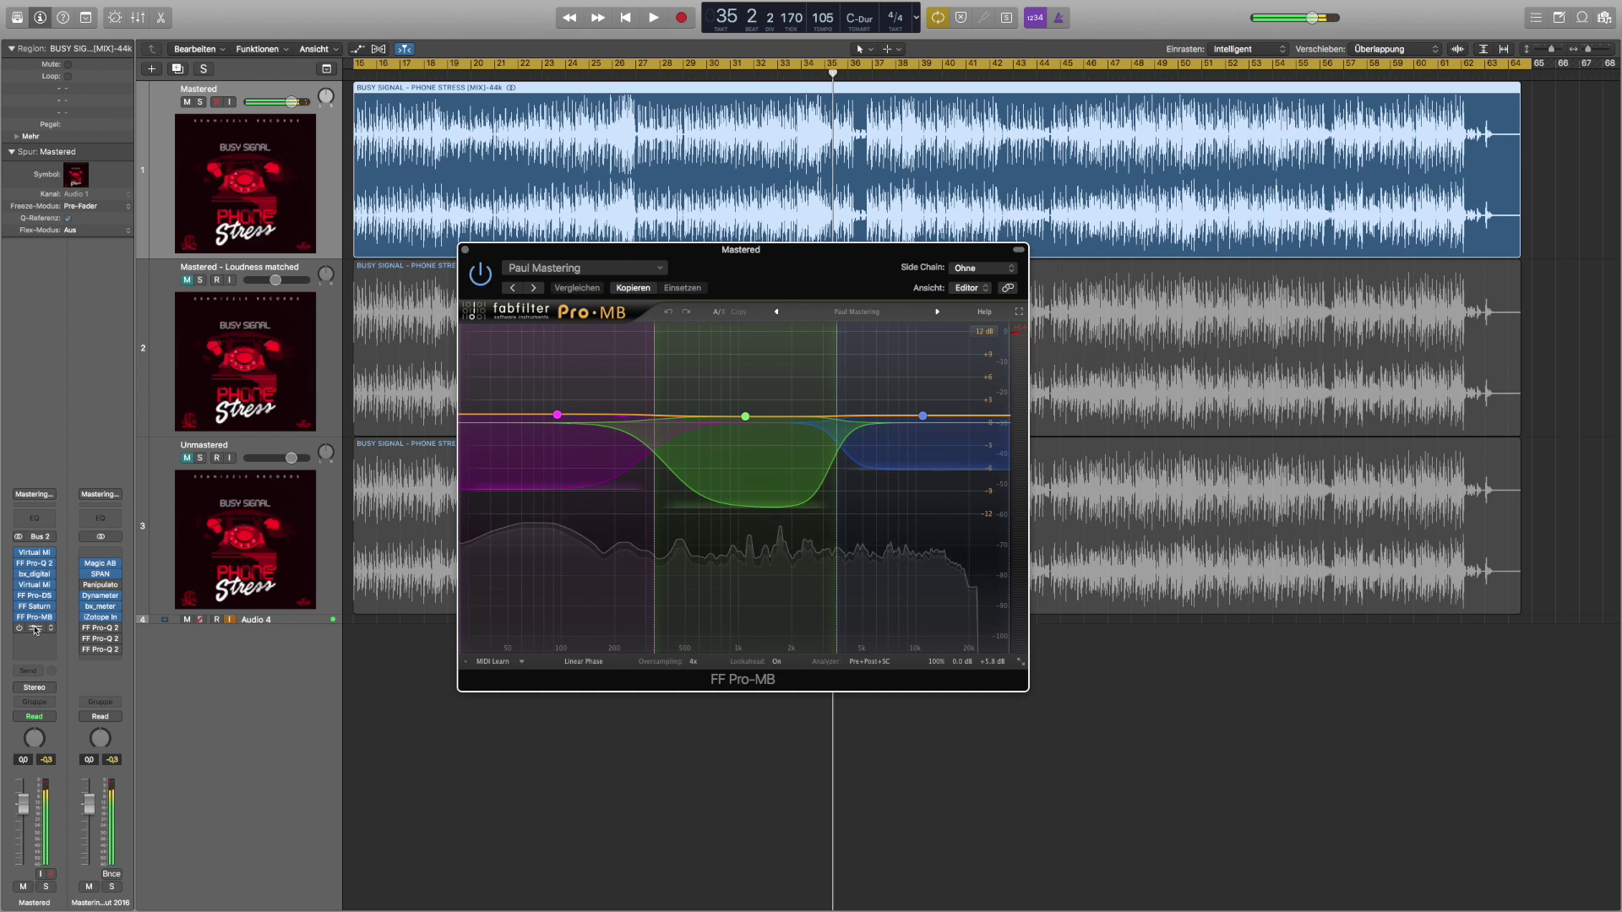
- Enable and open FF Pro-L on the Mastered track, show iZotope Insight from the mastering output, and close the Pro-MB window
left_click(34, 628)
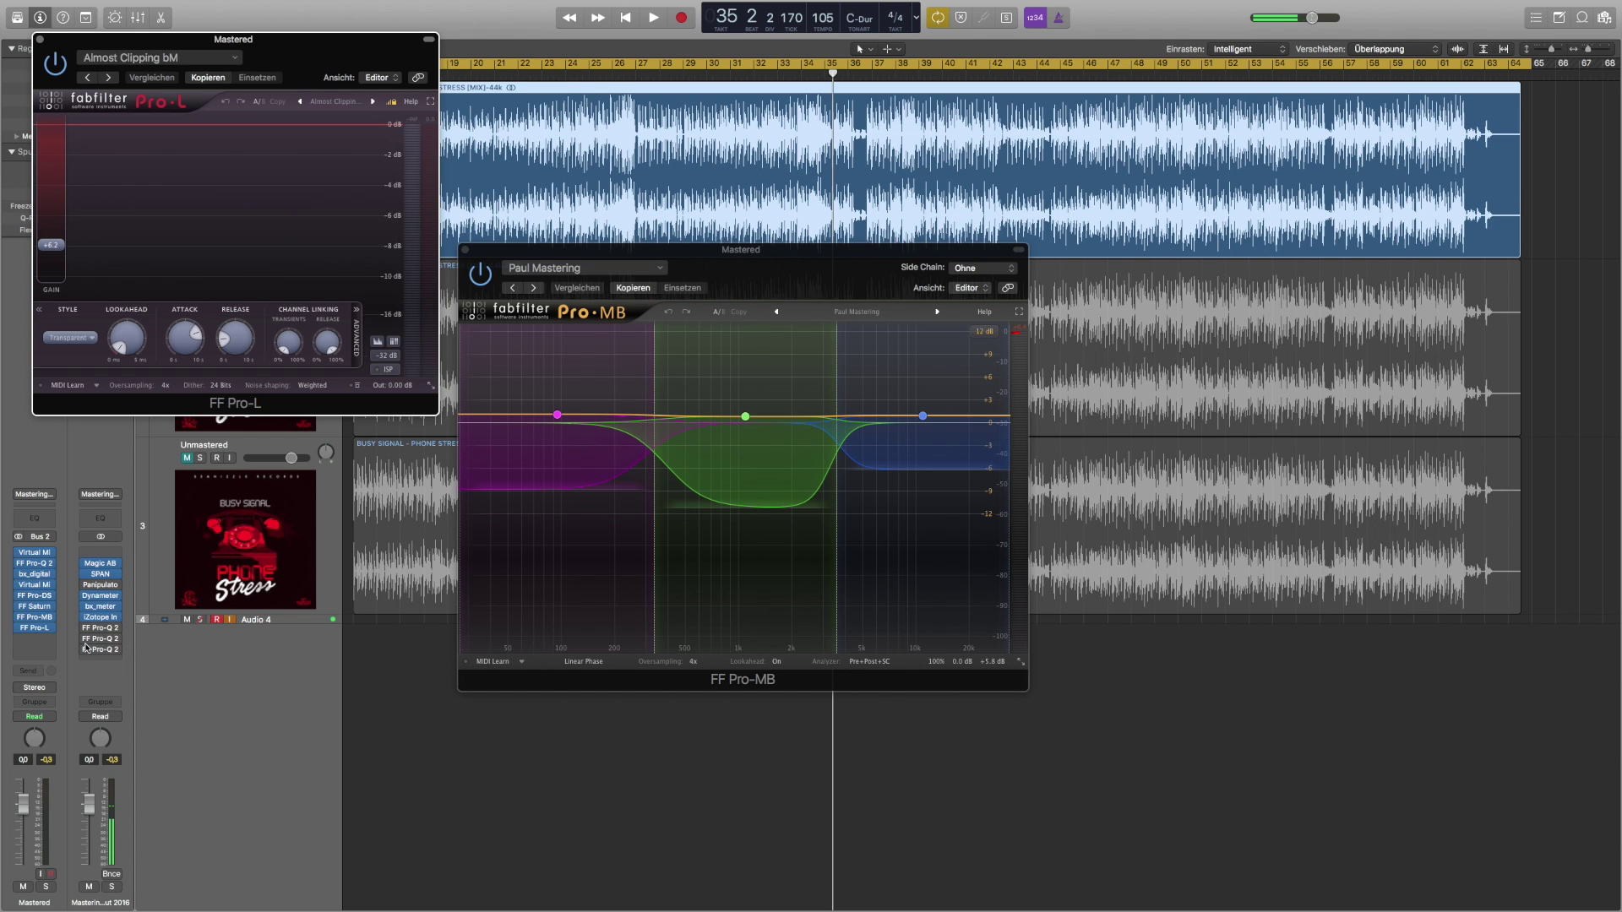
left_click(101, 618)
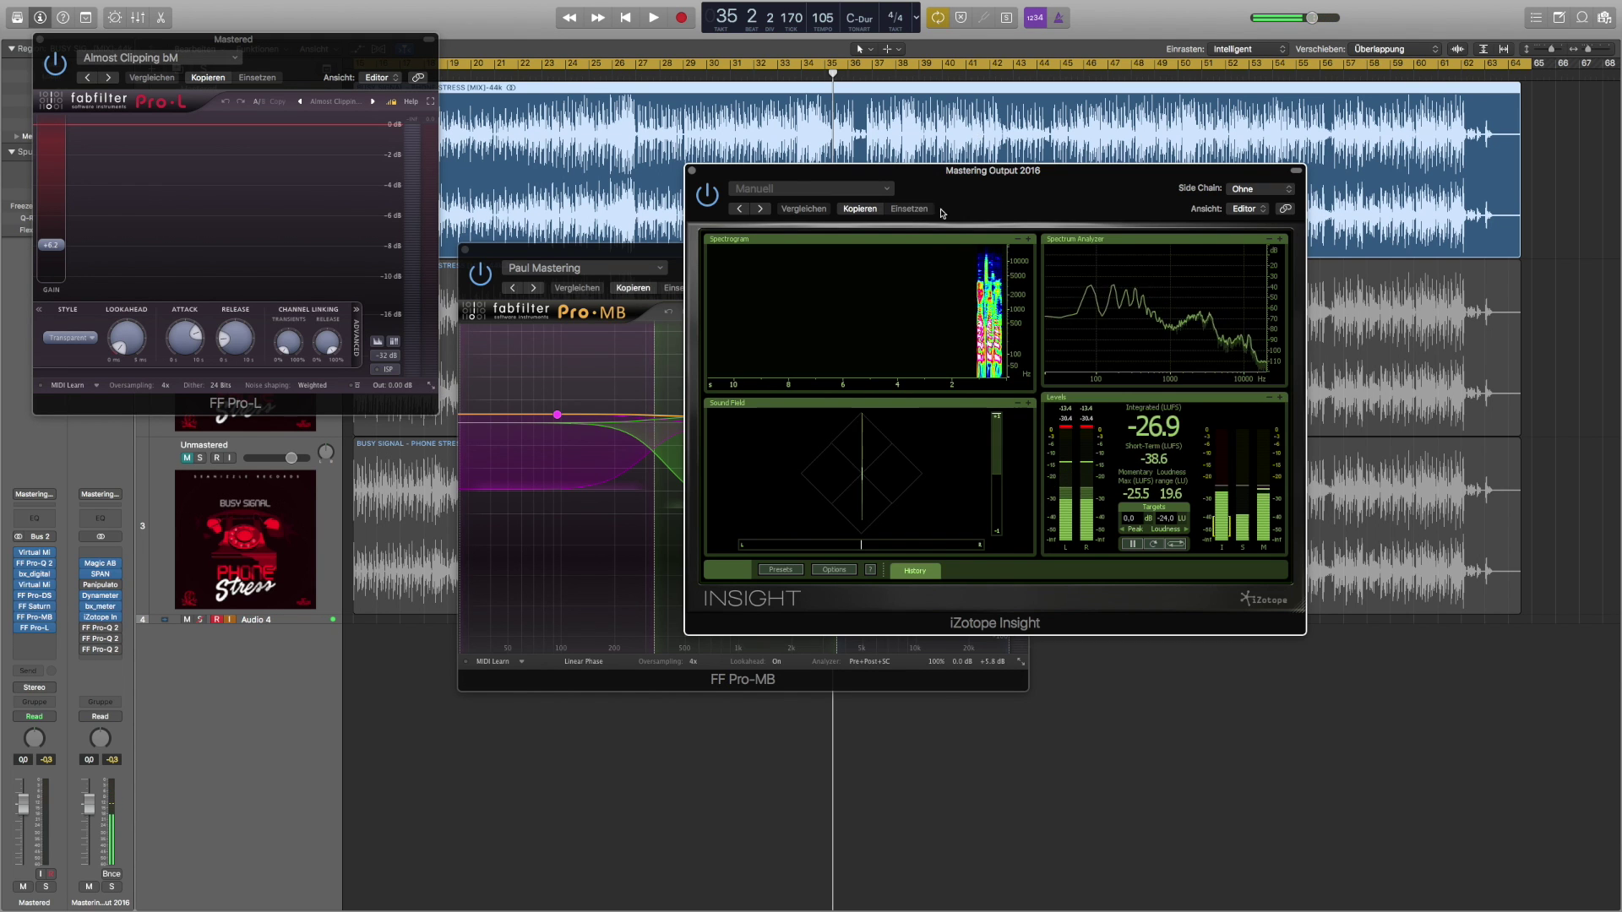
left_click(465, 251)
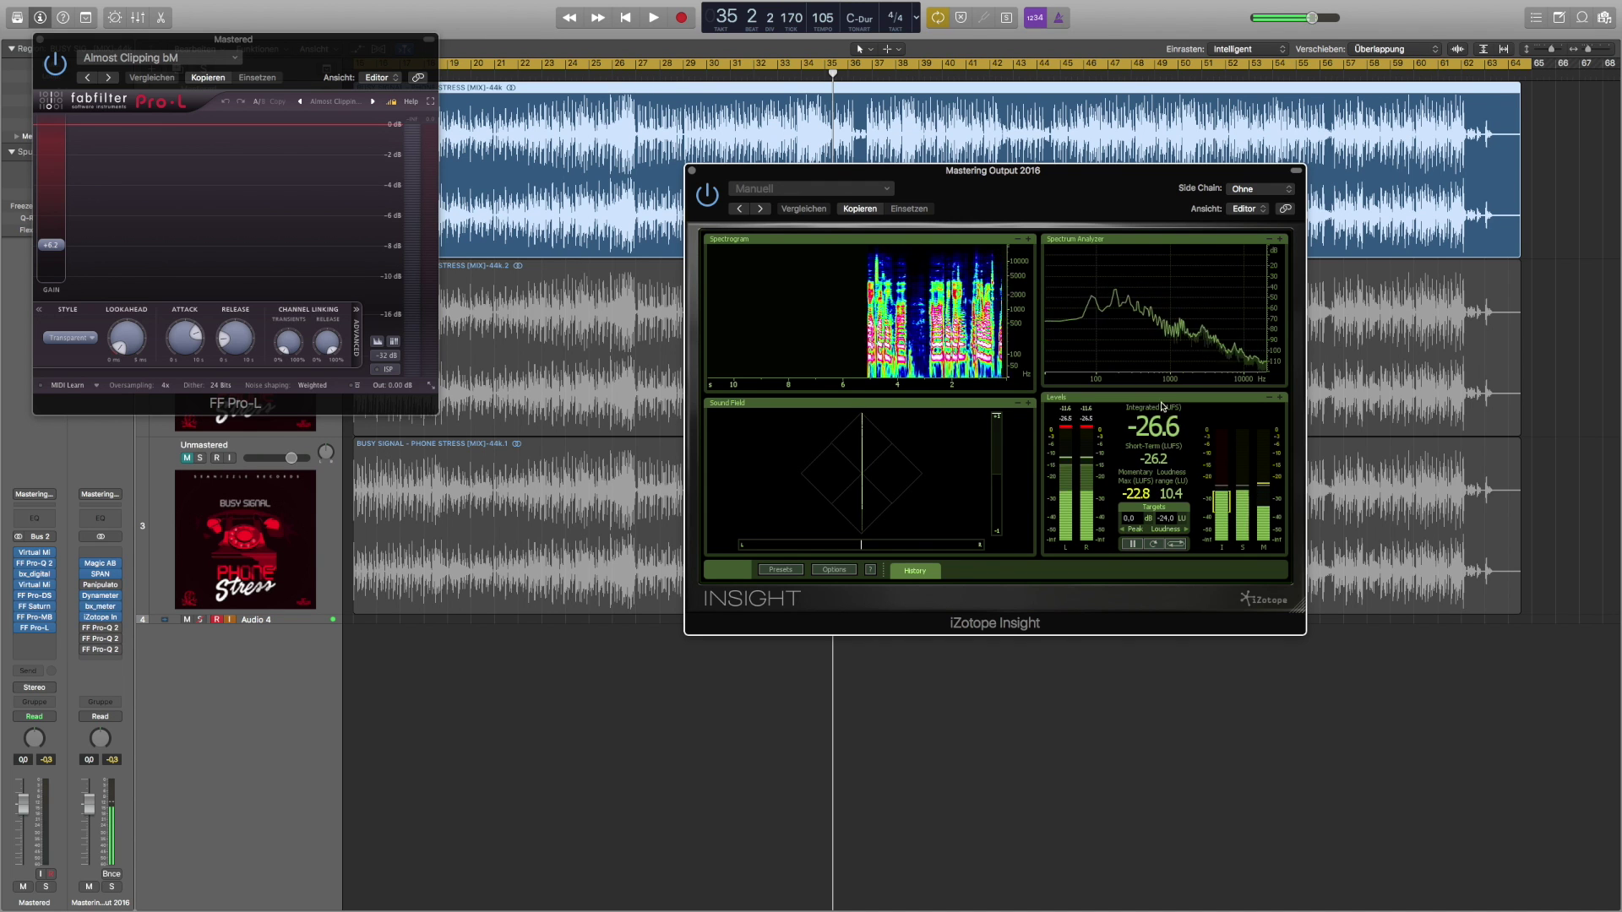
- Play from about bar 28 to check FF Pro-L's limiting and the Insight loudness levels, close the Pro-L window, and stop
double_click(652, 75)
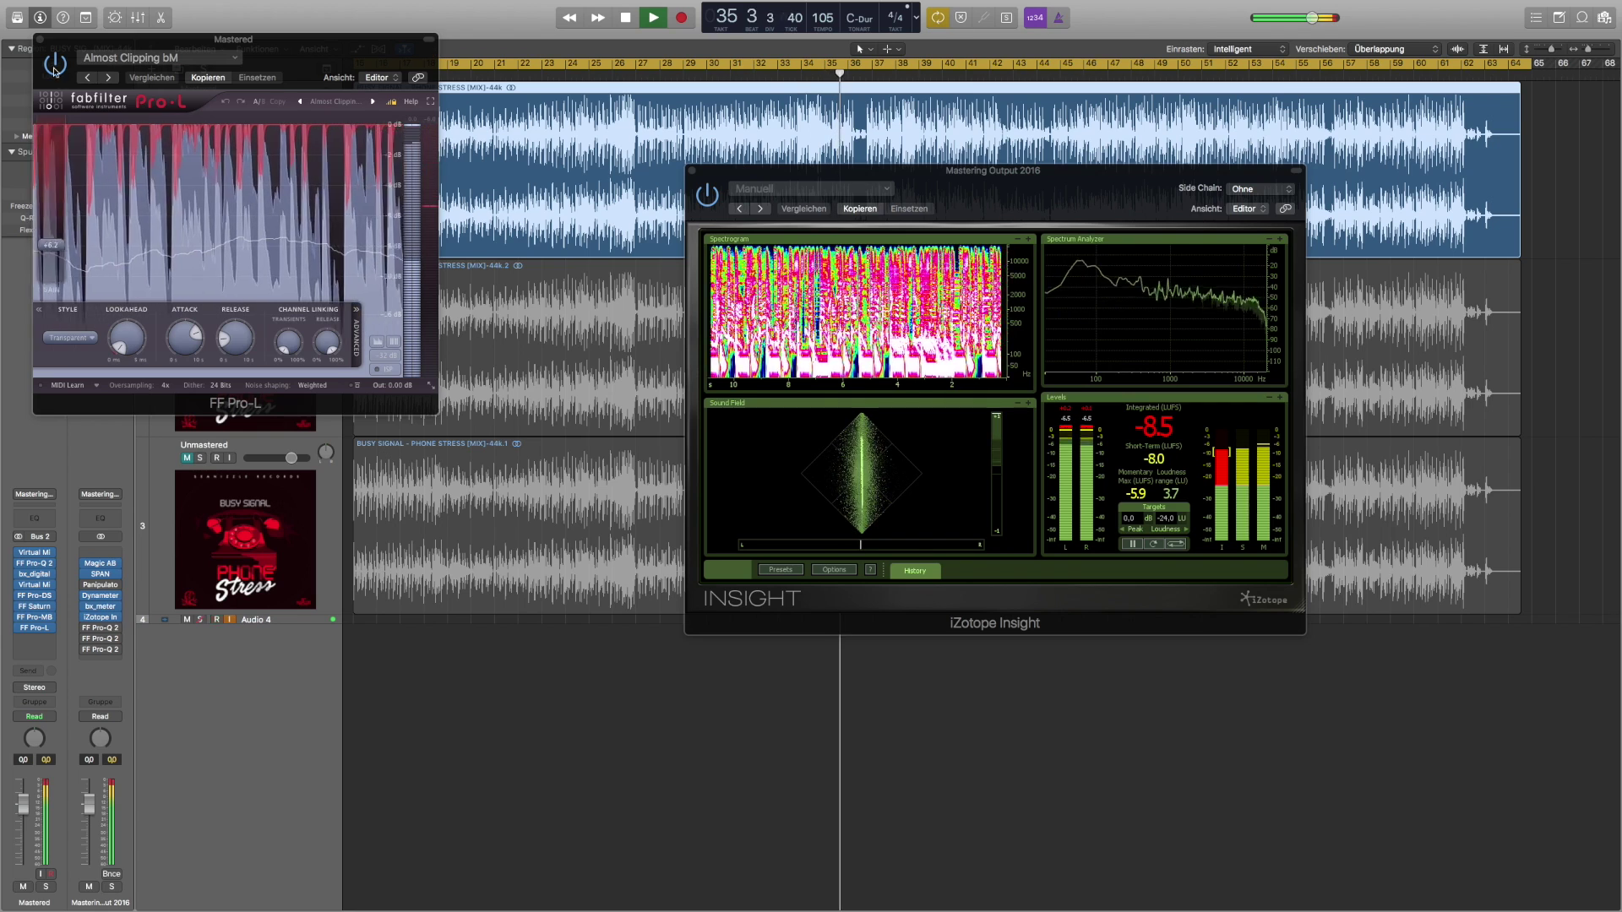
left_click(38, 39)
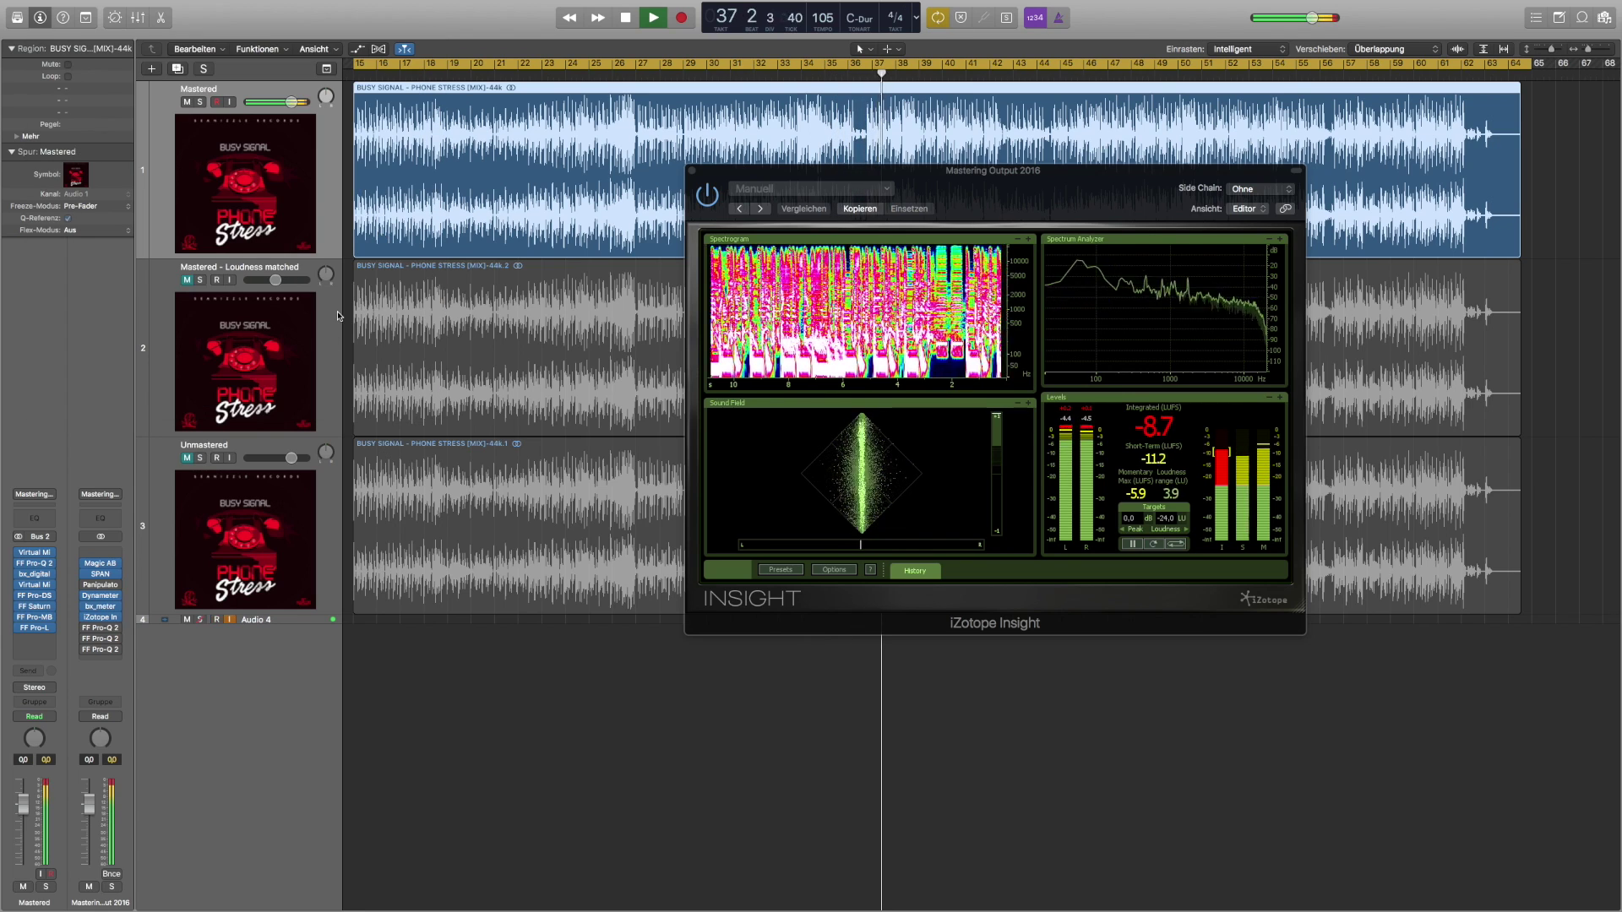
key("space")
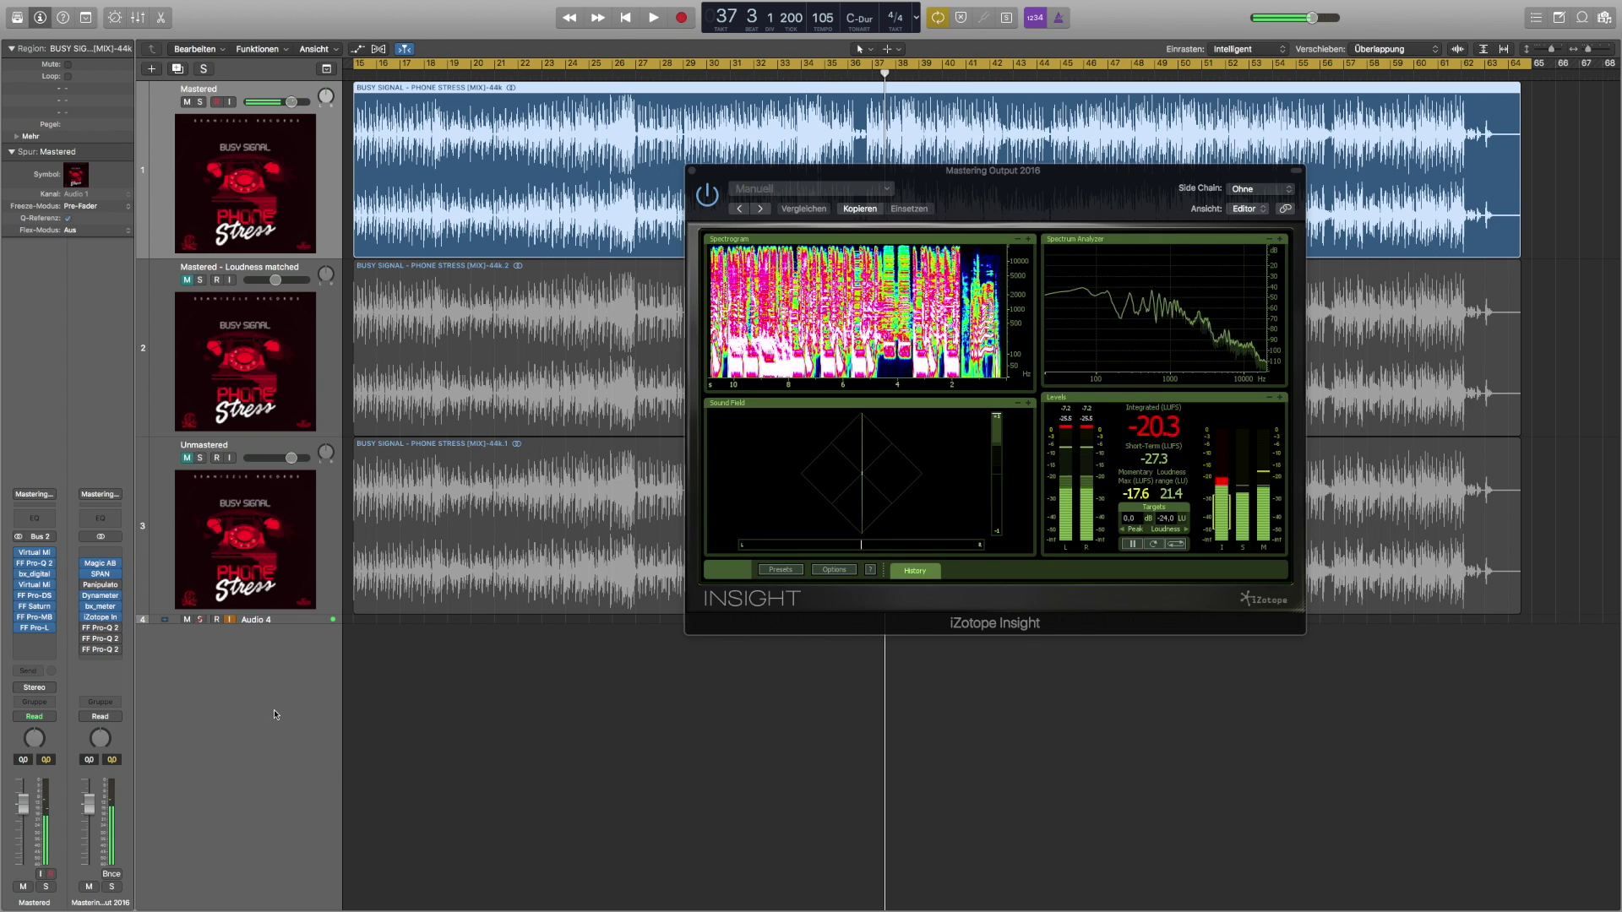
- Solo the Unmastered track and play briefly from about bar 37 to check its levels in Insight
left_click(201, 458)
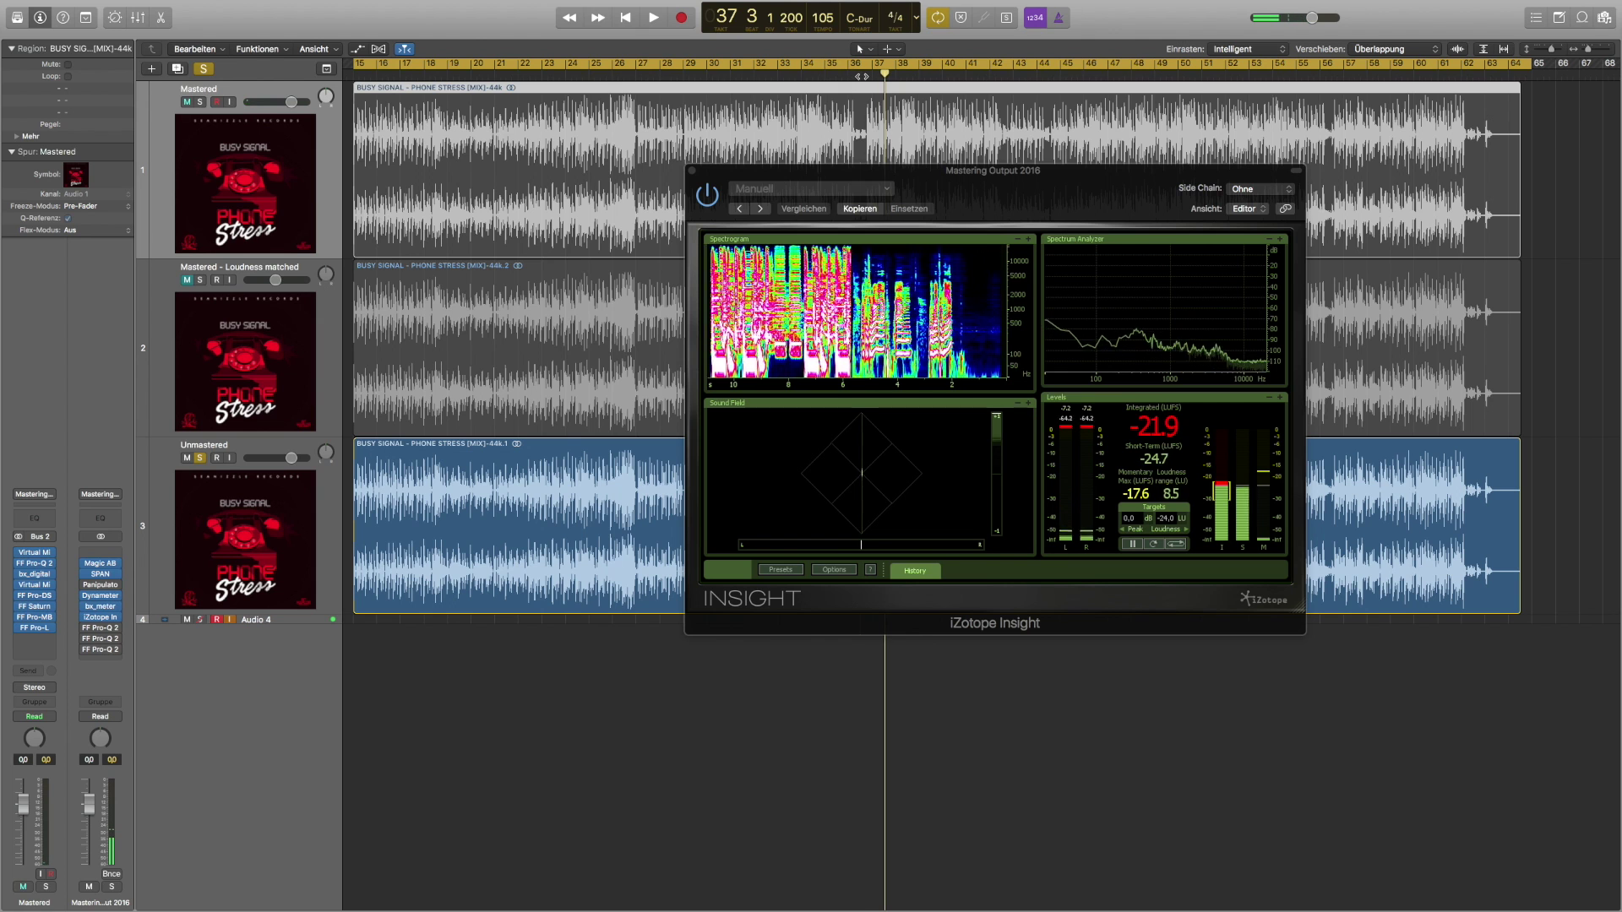
key("space")
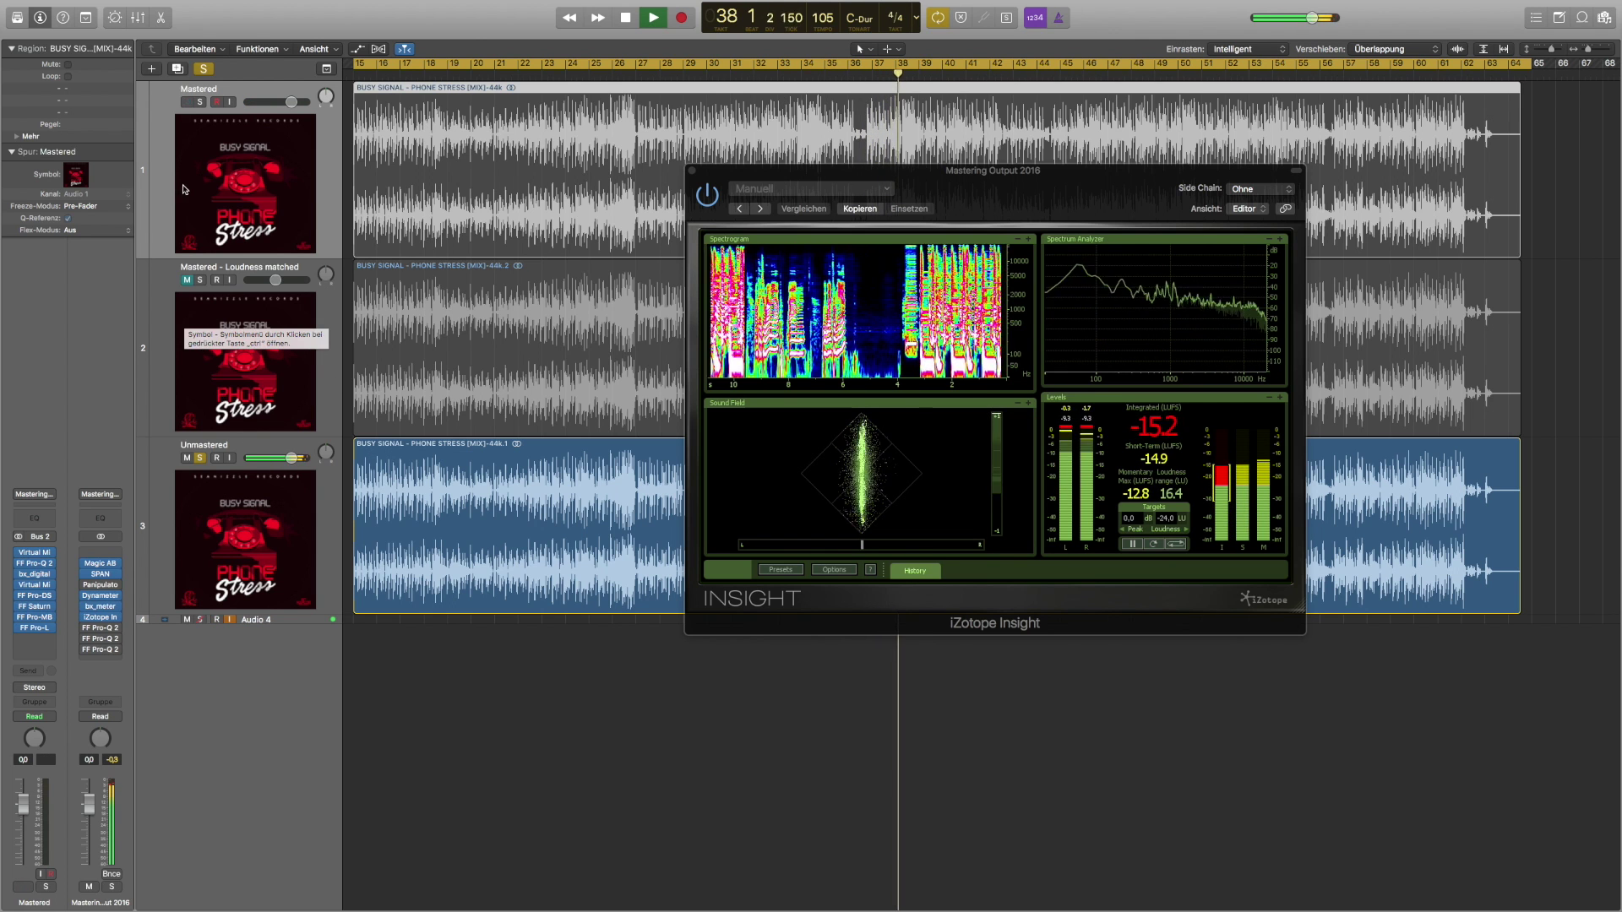
key("space")
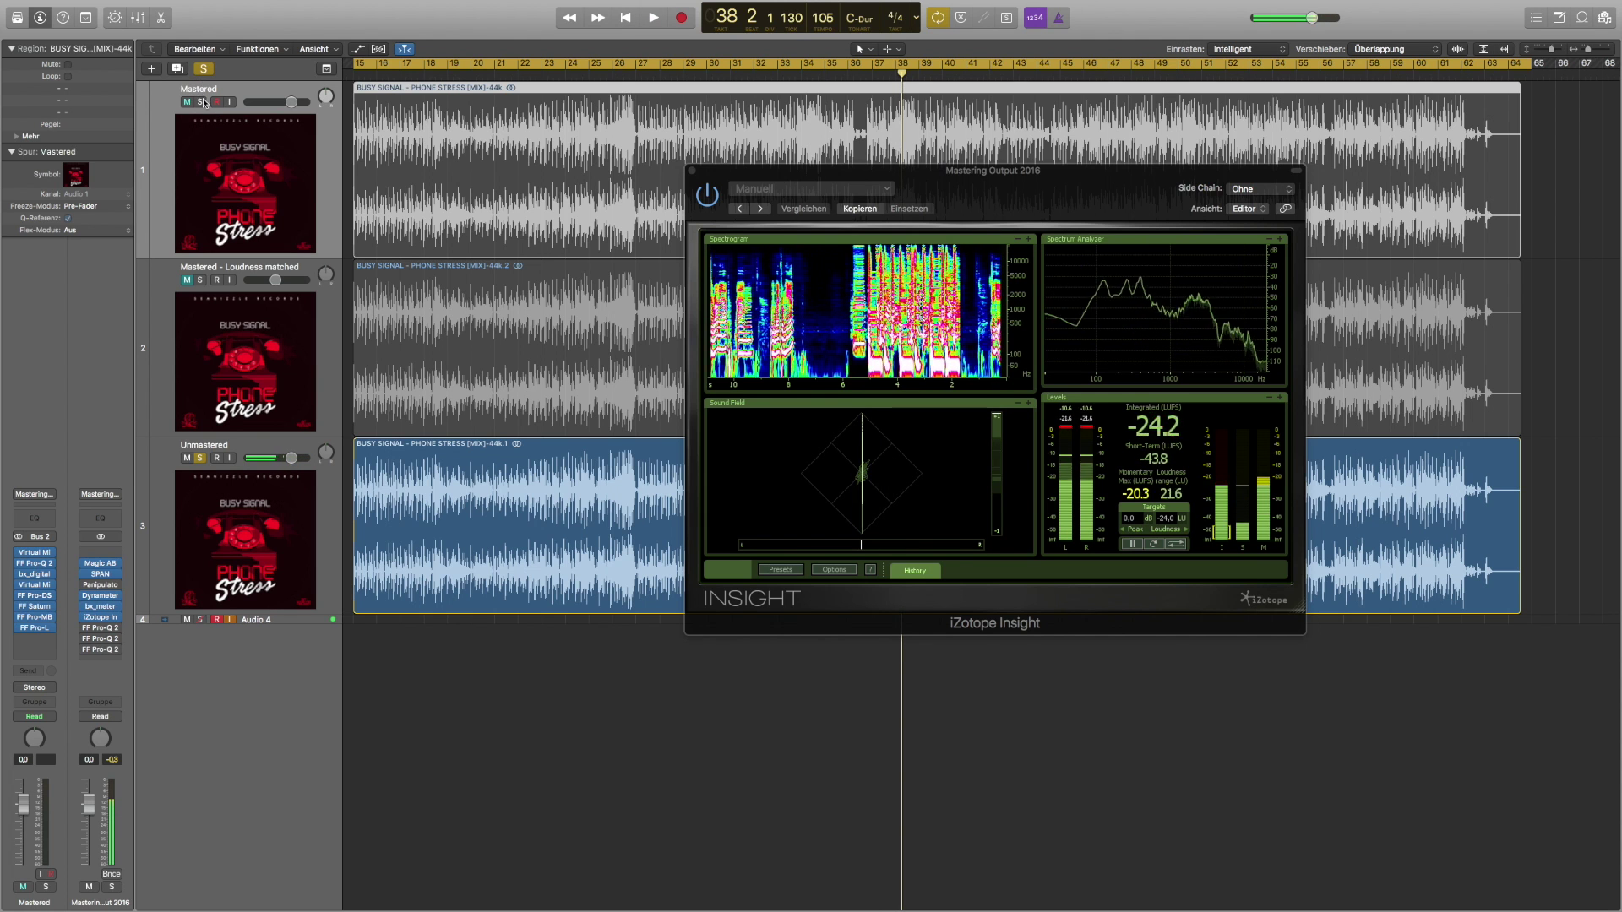
- Play from about bar 38 while alternating solo between the Mastered and Unmastered tracks to compare them, ending on Mastered
left_click(1027, 98)
key("space")
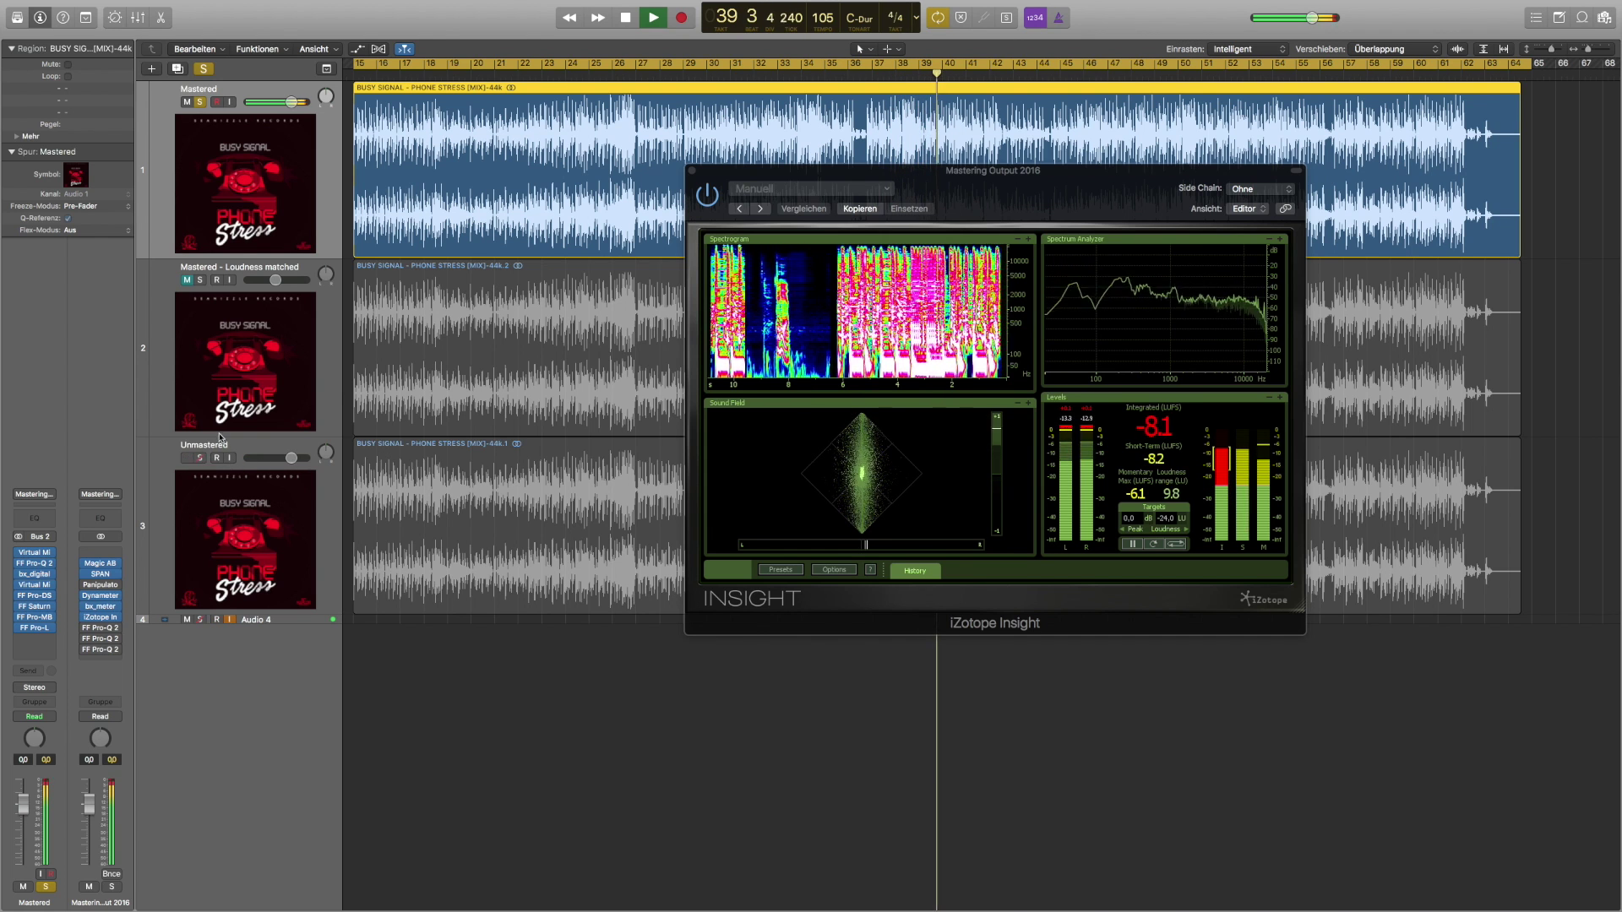
left_click(201, 458)
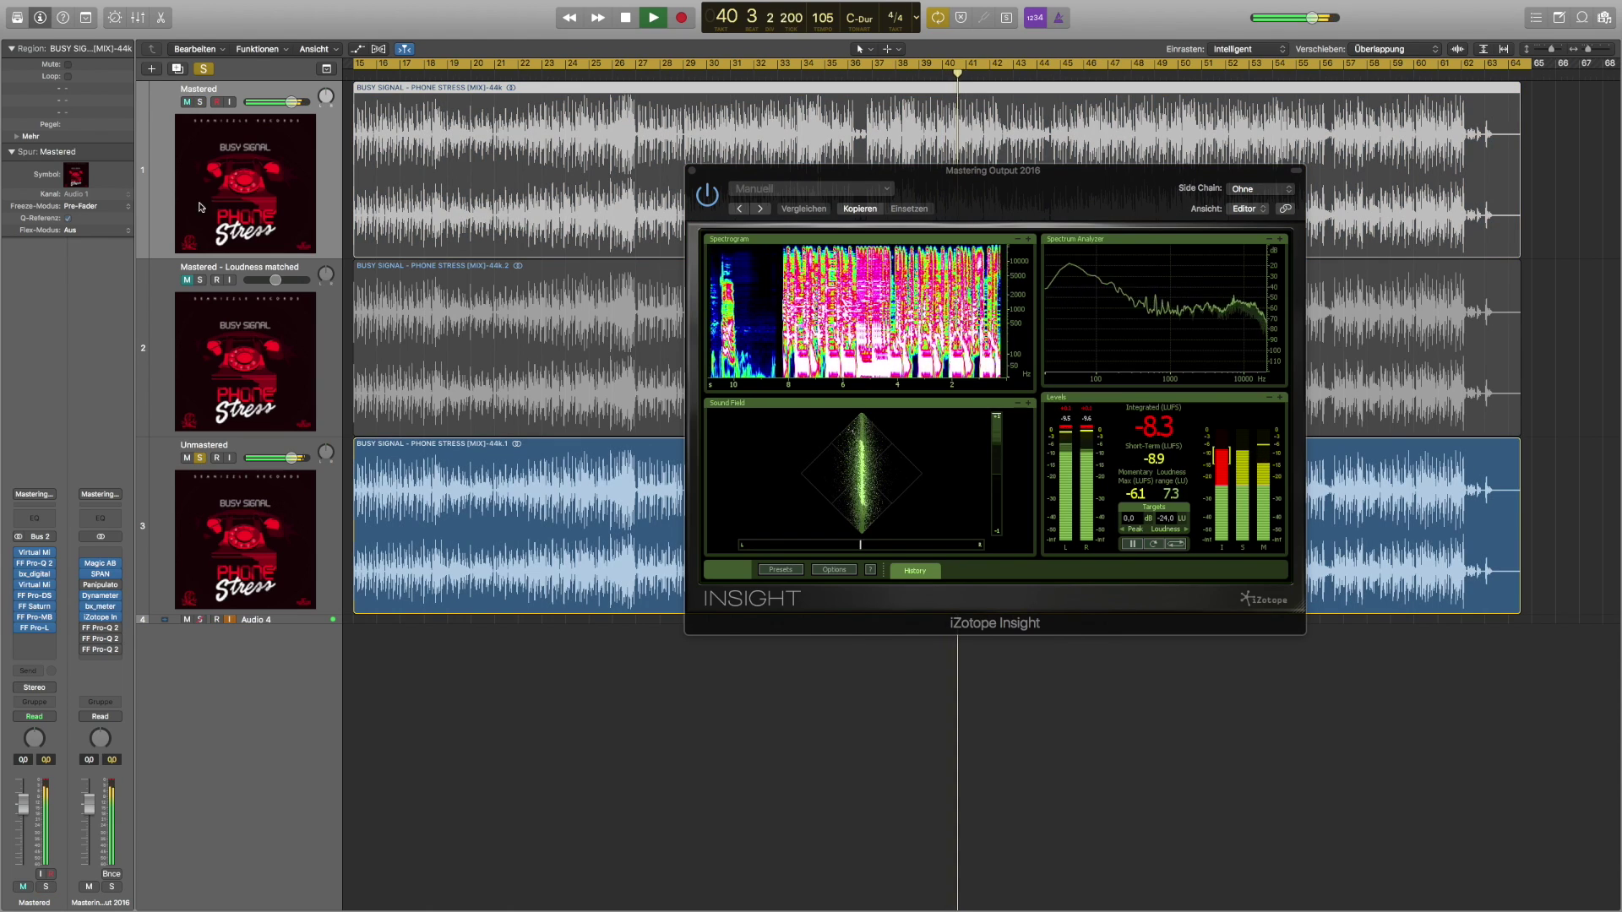
left_click(200, 102)
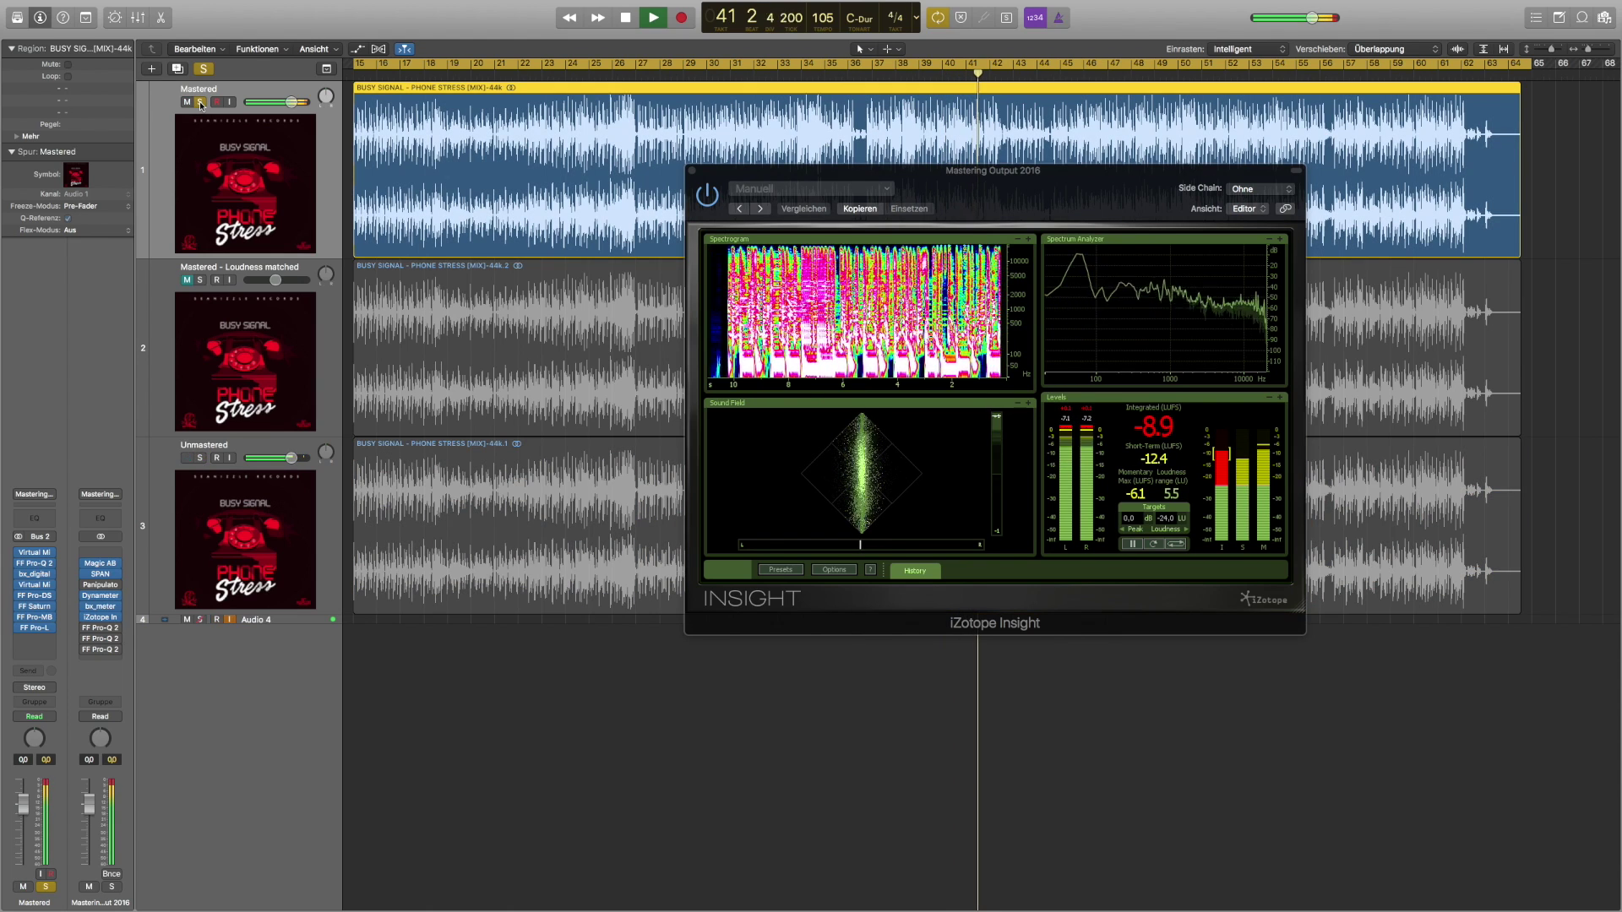